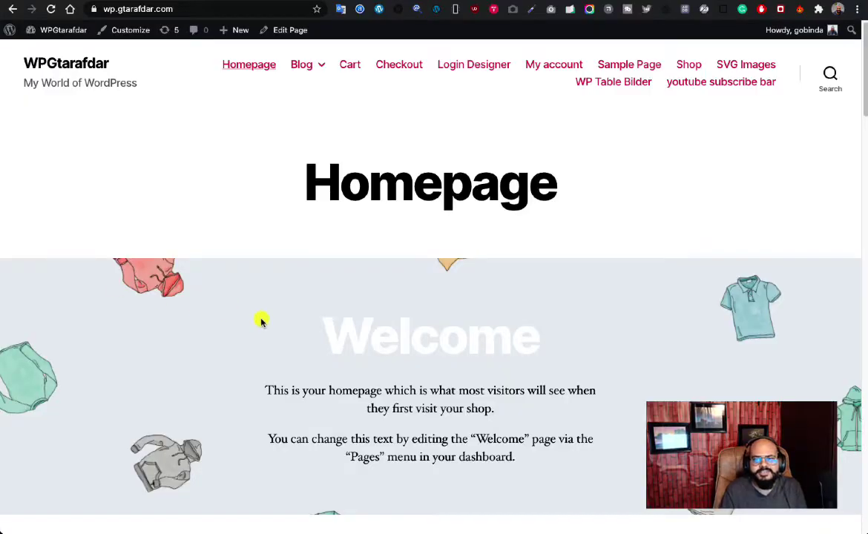
# - Look through the WordPress site's homepage from the welcome banner down to the shop products
pyautogui.scroll(-4, 393, 349)
pyautogui.scroll(4, 394, 353)
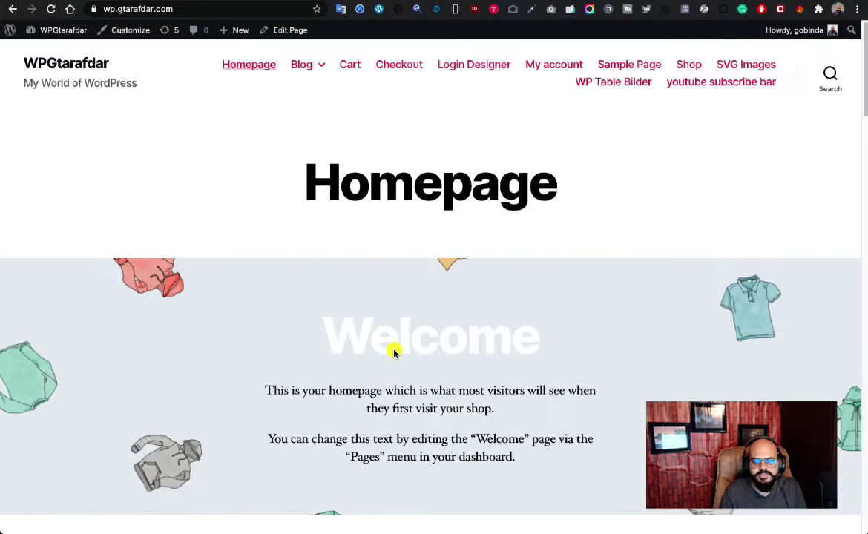
pyautogui.scroll(-8, 394, 352)
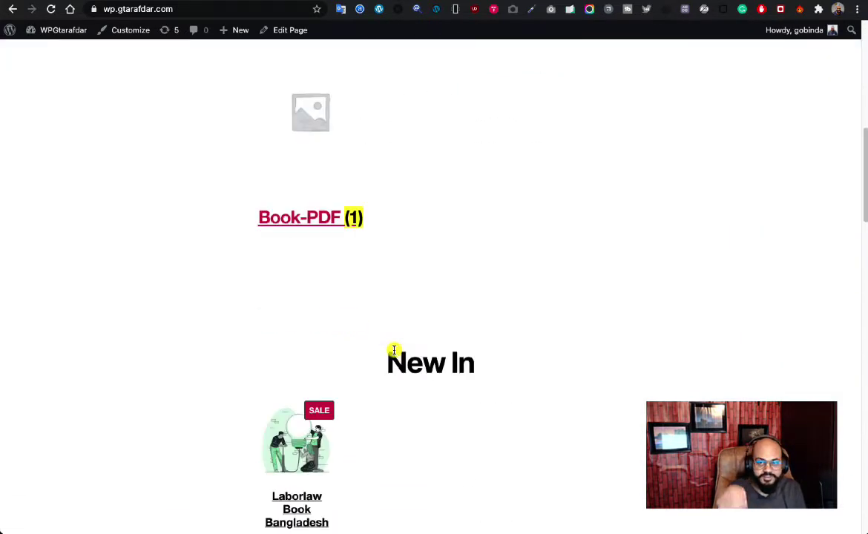
pyautogui.scroll(-1, 394, 351)
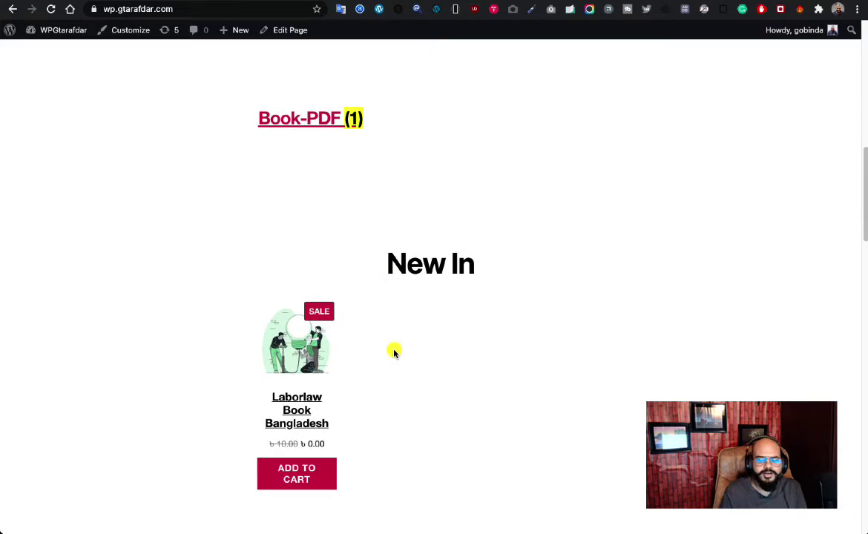
pyautogui.scroll(-6, 394, 353)
pyautogui.scroll(15, 395, 353)
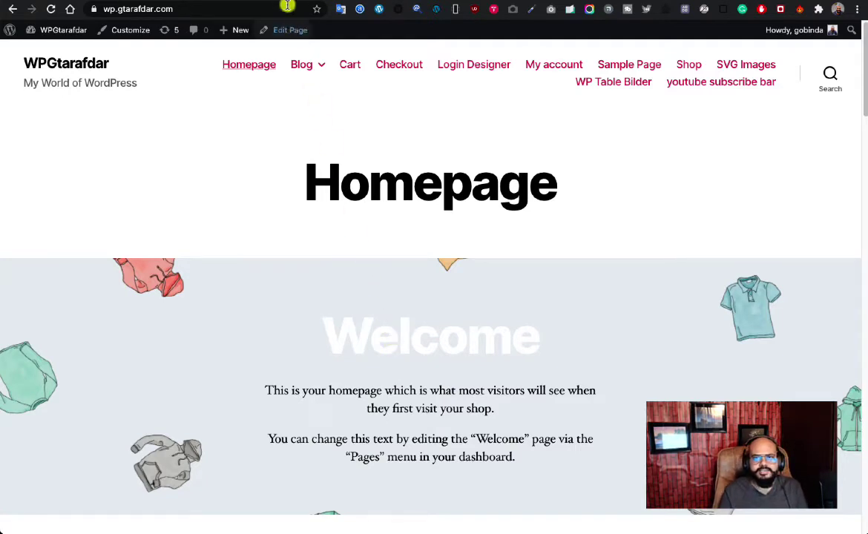
# - Switch to the GTranslate plugin page on WordPress.org and review its description, active installations and ratings
pyautogui.click(263, 2)
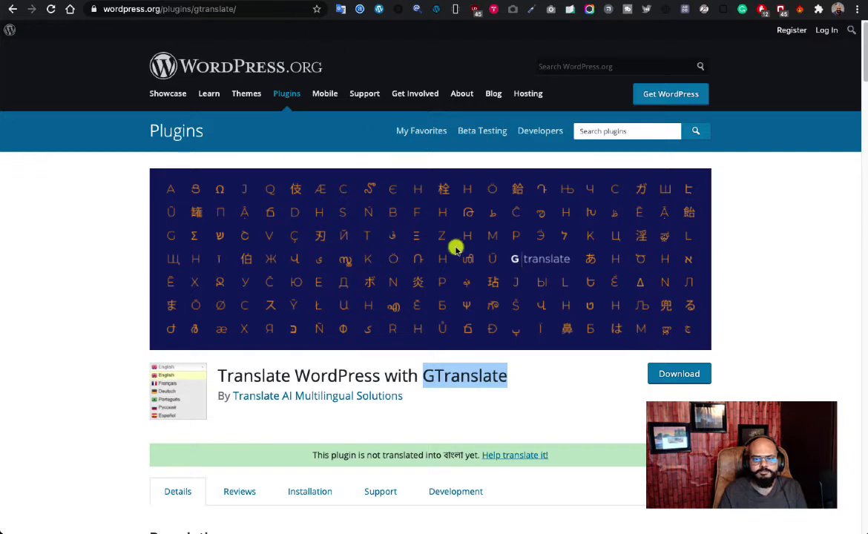
pyautogui.click(522, 377)
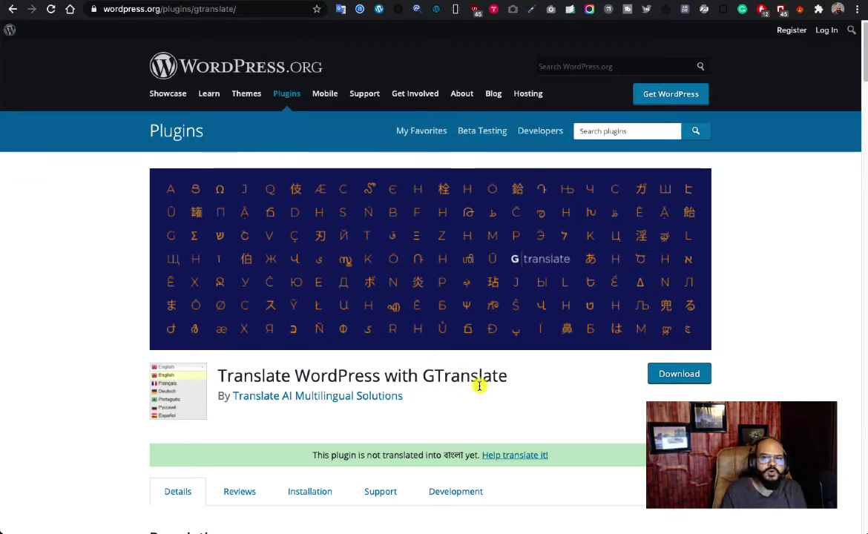
pyautogui.scroll(-1, 479, 386)
pyautogui.scroll(-3, 479, 386)
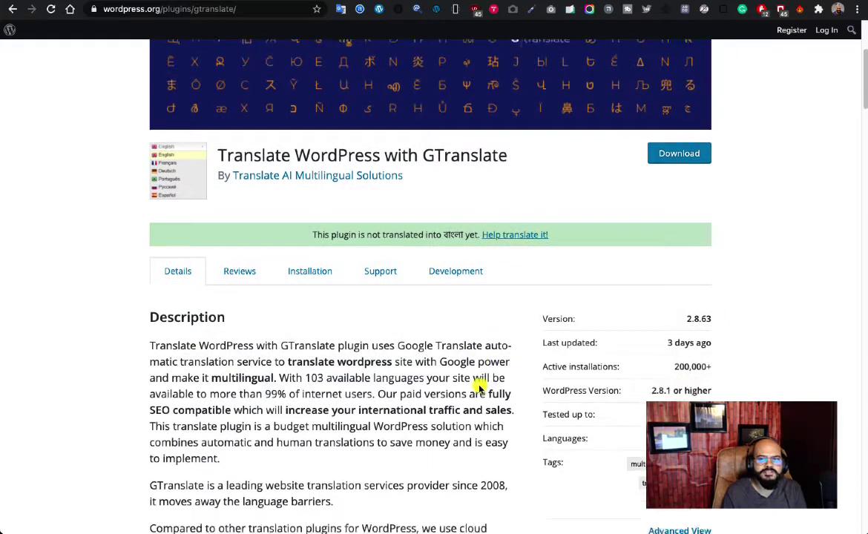
pyautogui.scroll(-1, 479, 388)
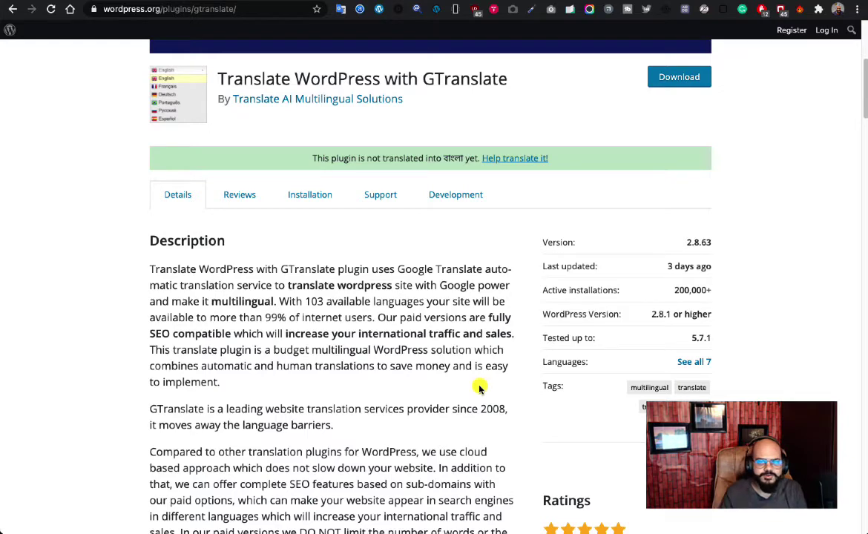
pyautogui.scroll(-1, 479, 387)
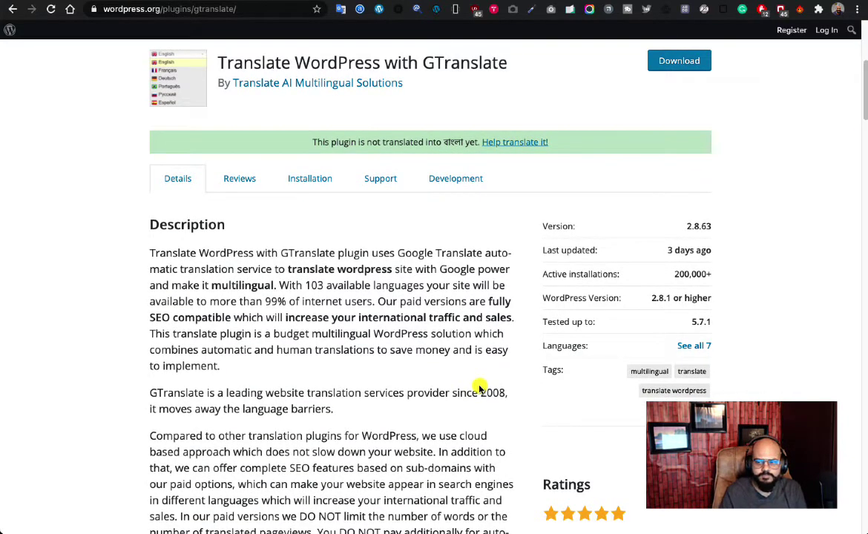
pyautogui.scroll(-1, 479, 388)
pyautogui.moveTo(660, 256); pyautogui.dragTo(707, 254)
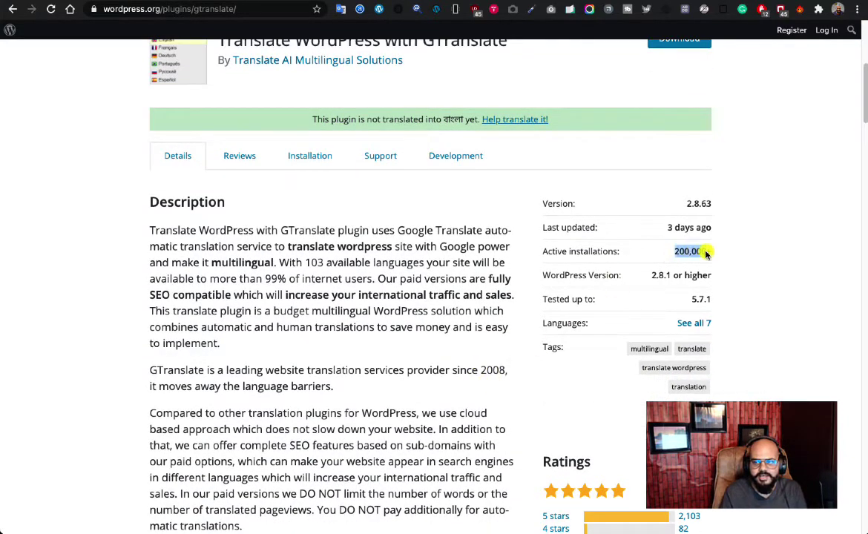
pyautogui.scroll(-3, 707, 252)
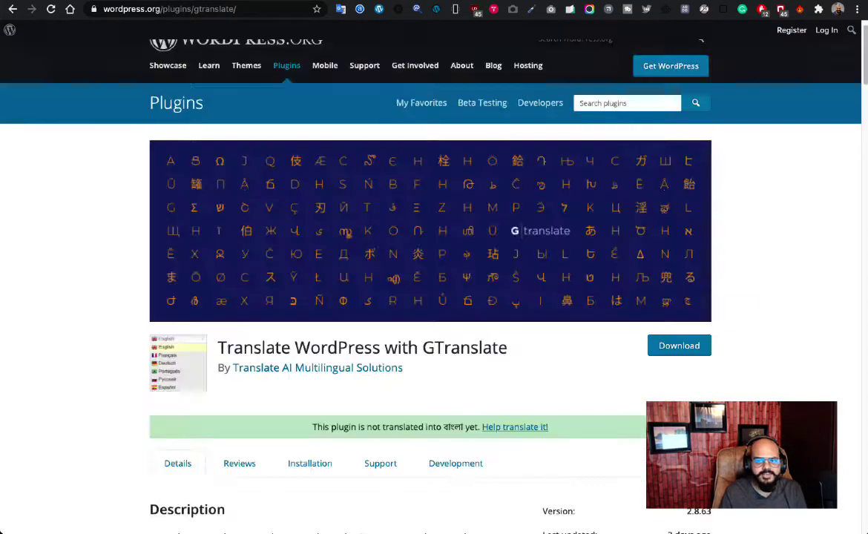
pyautogui.scroll(-9, 397, 296)
pyautogui.scroll(-3, 397, 297)
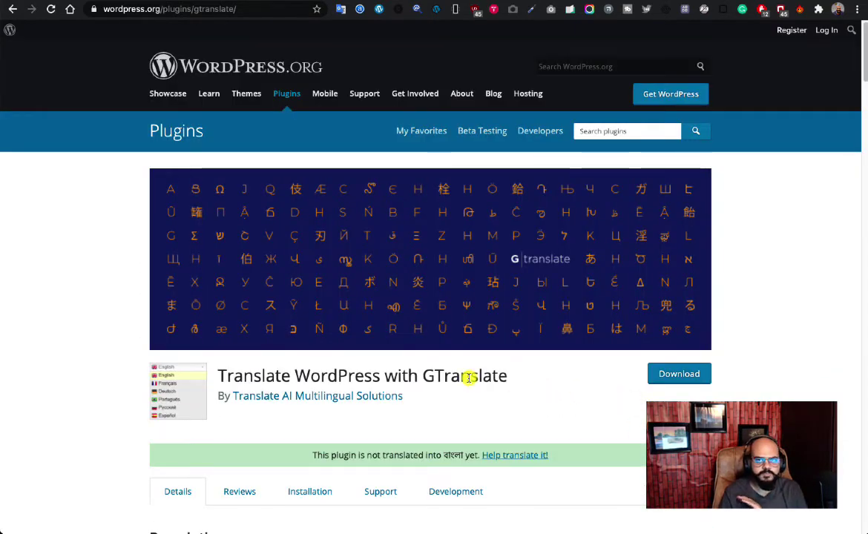
pyautogui.moveTo(422, 377); pyautogui.dragTo(510, 377)
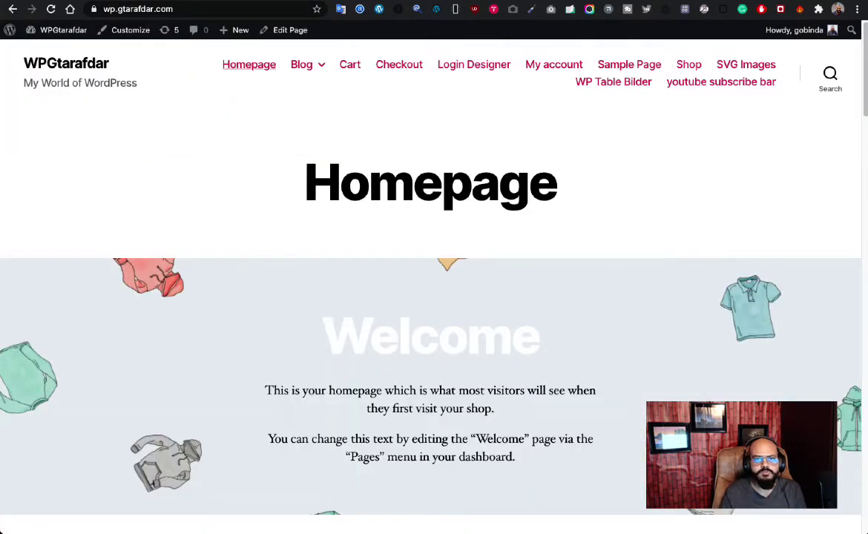
# - Return to the WordPress site and open the Add Plugins page of its admin dashboard
pyautogui.moveTo(63, 30)
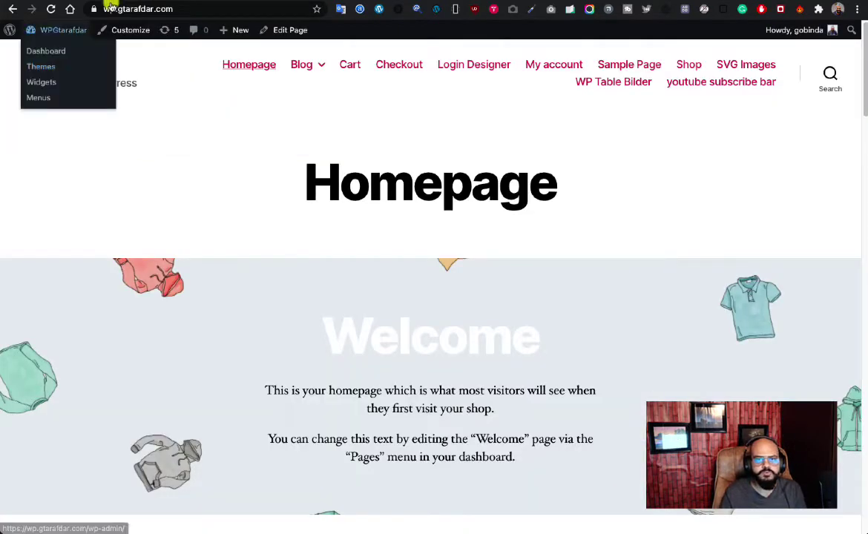
pyautogui.click(56, 51)
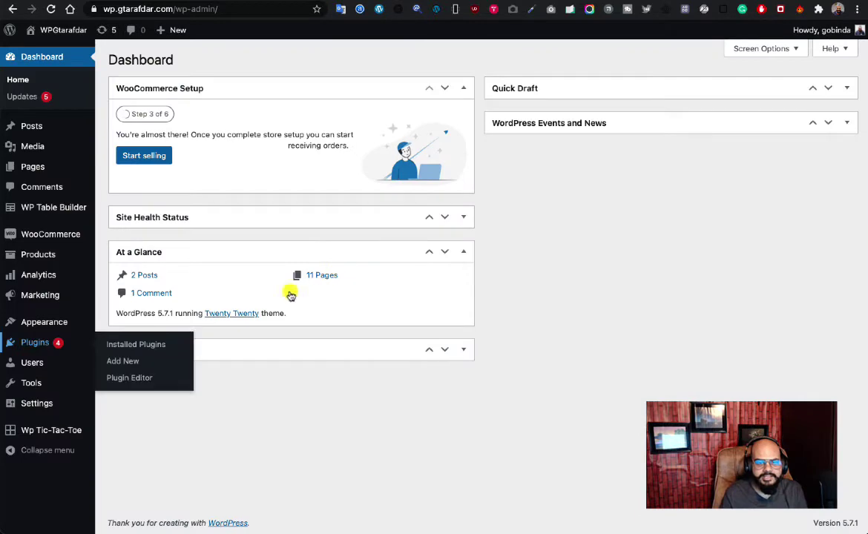
pyautogui.click(136, 361)
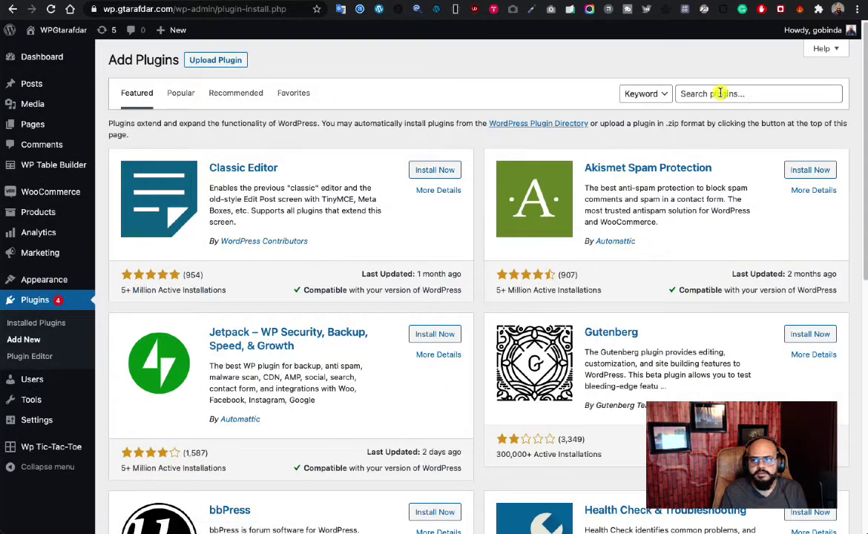
# - Search the plugin directory for "GTranslate", then install and activate Translate WordPress with GTranslate
pyautogui.click(720, 93)
pyautogui.write('GTranslate')
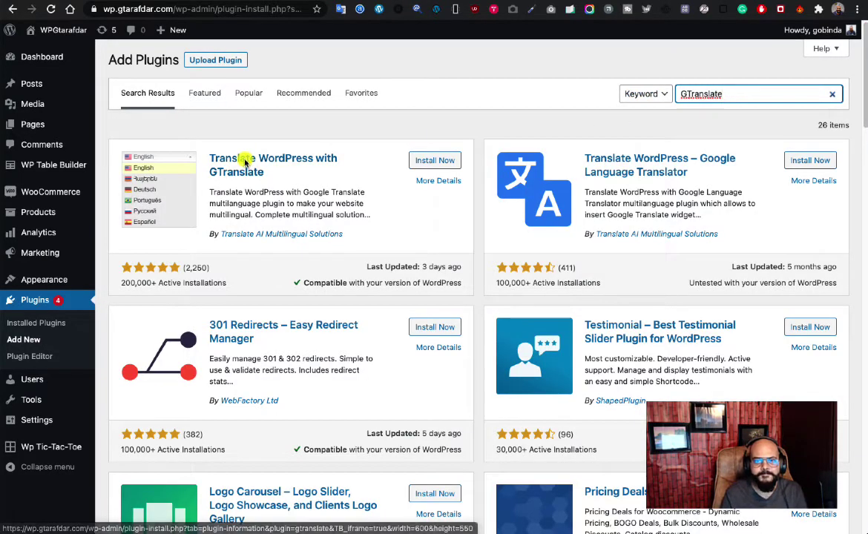
pyautogui.click(425, 164)
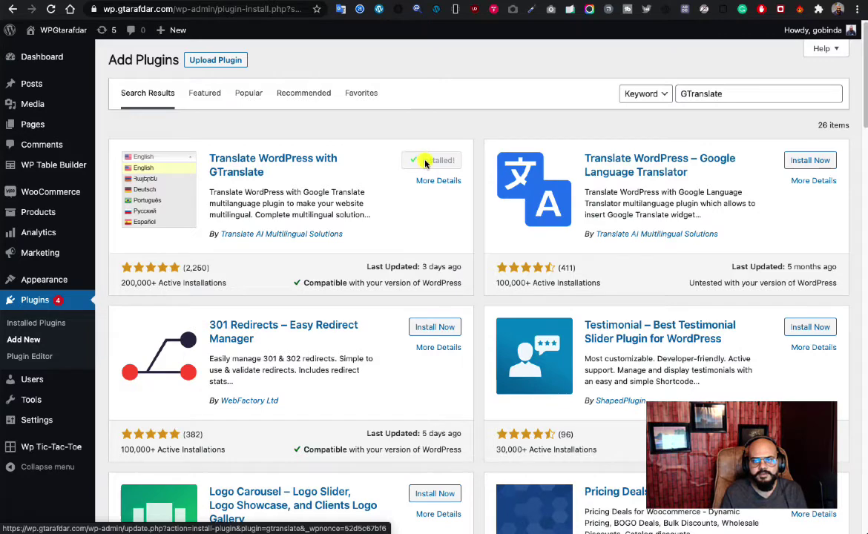
pyautogui.click(428, 162)
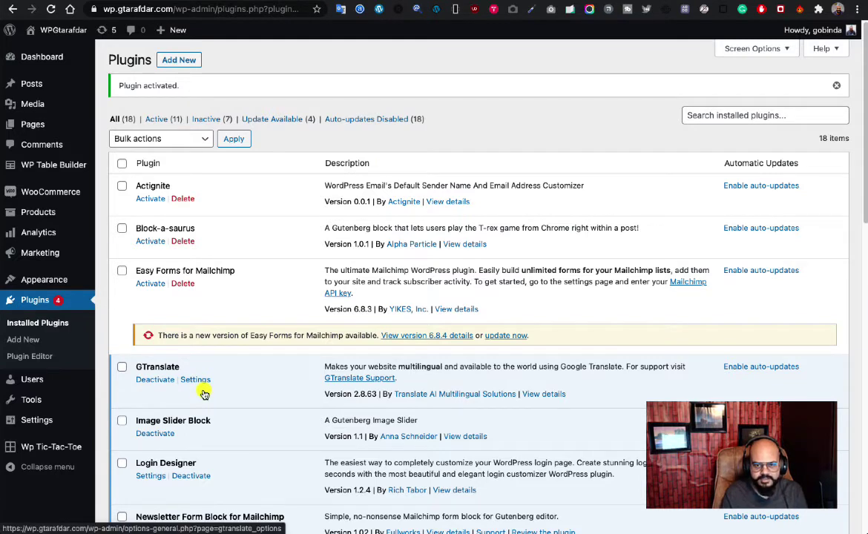
# - Open the GTranslate settings page and look over its widget options and language list
pyautogui.moveTo(39, 420)
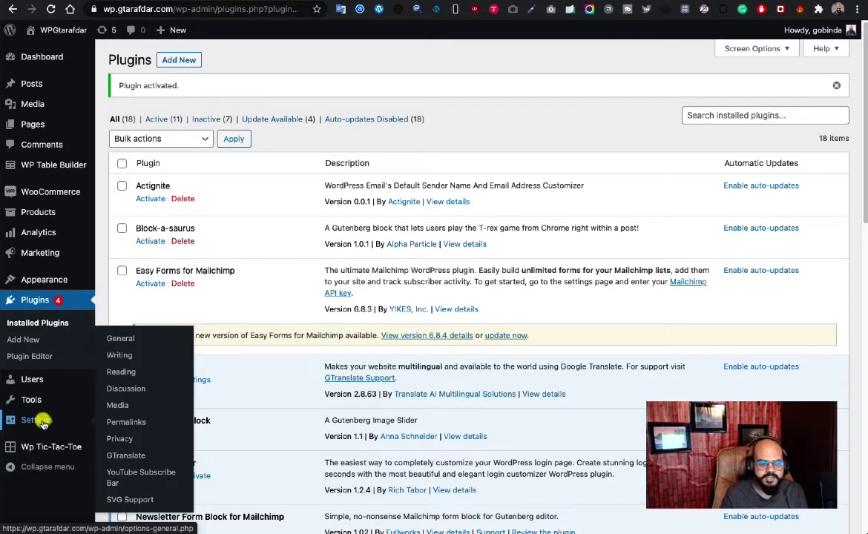
pyautogui.click(128, 457)
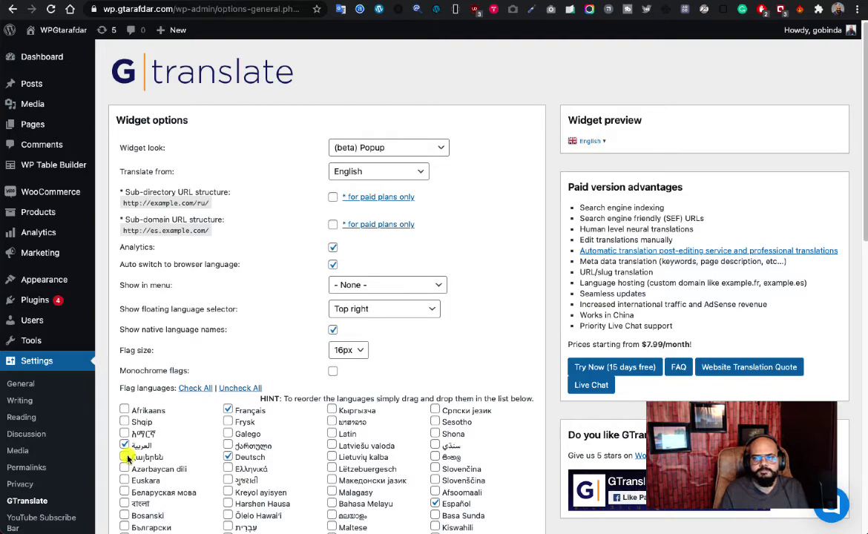
pyautogui.scroll(-5, 246, 389)
pyautogui.scroll(5, 246, 389)
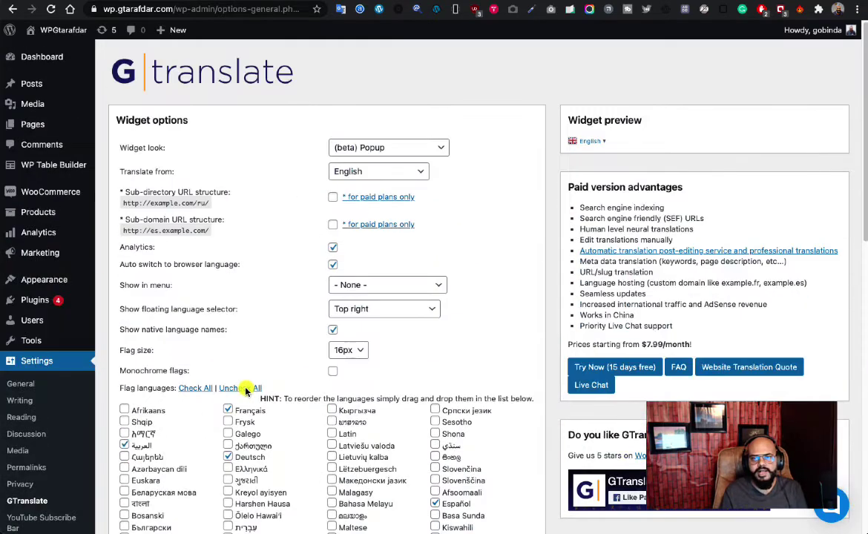
# - Set the translation widget's look to "Nice dropdown with flags" and its flag size to 32px
pyautogui.click(440, 147)
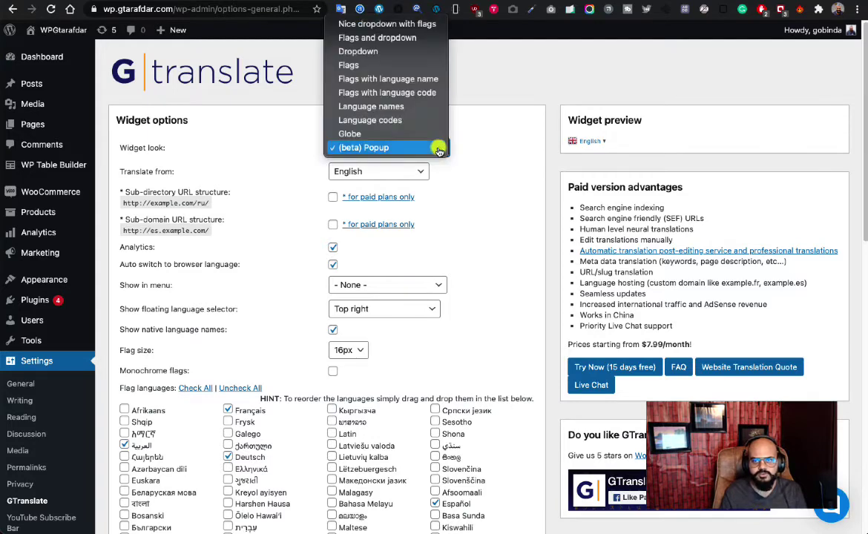
pyautogui.click(389, 24)
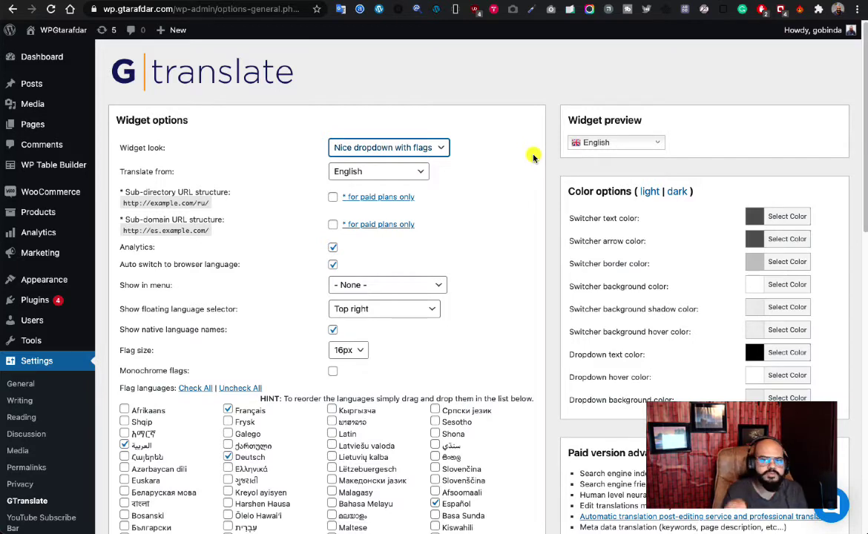
pyautogui.click(489, 228)
pyautogui.scroll(-6, 489, 229)
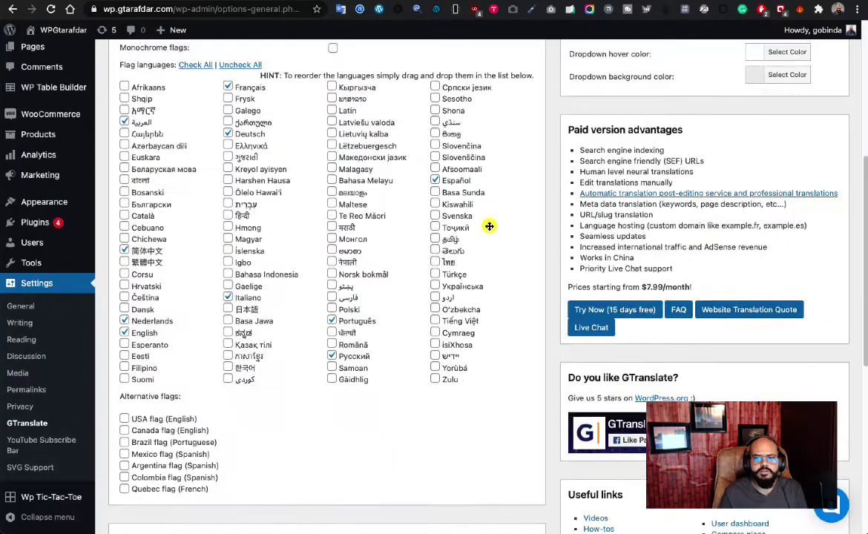
pyautogui.scroll(-4, 490, 227)
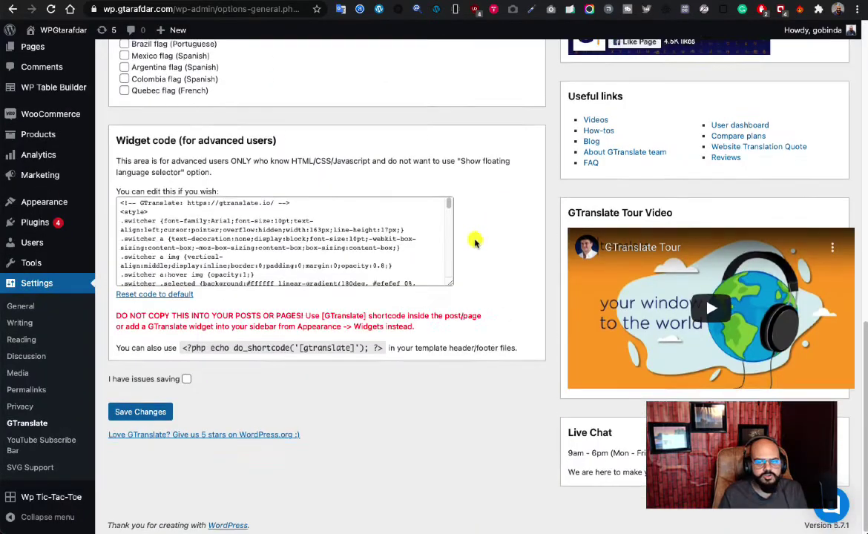
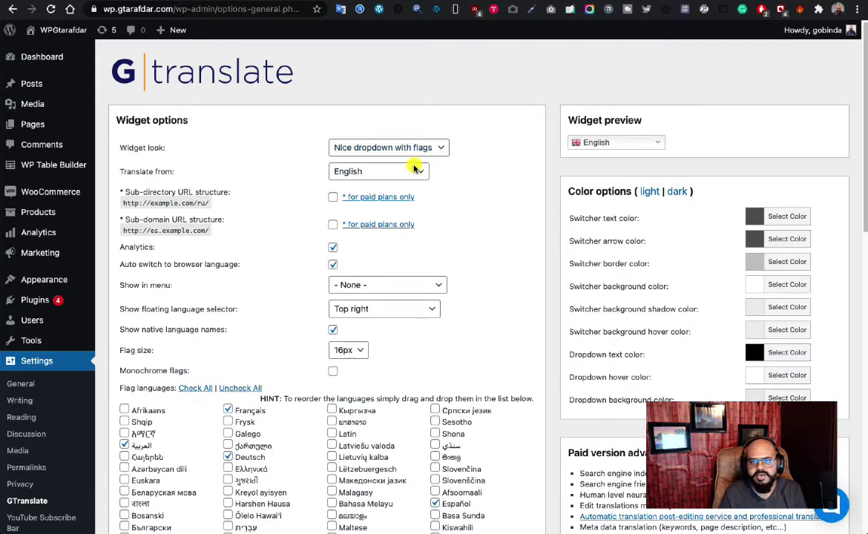
pyautogui.click(352, 351)
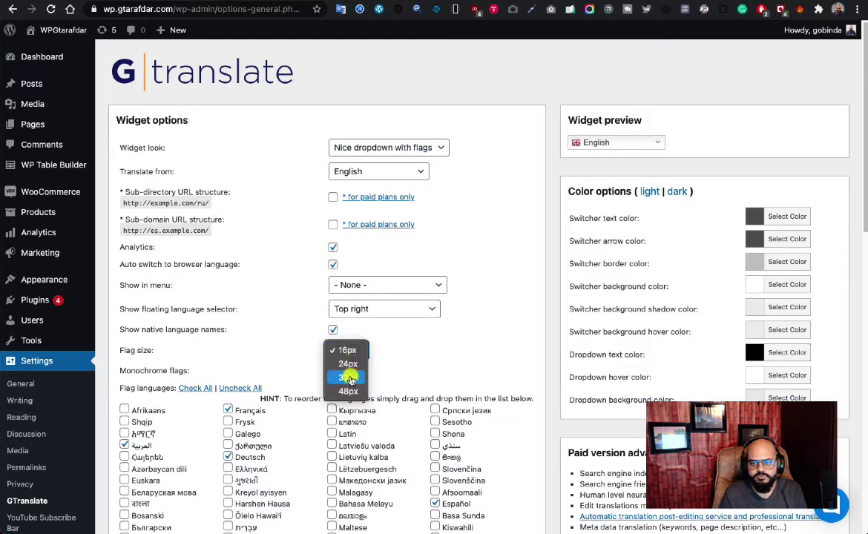
pyautogui.click(350, 374)
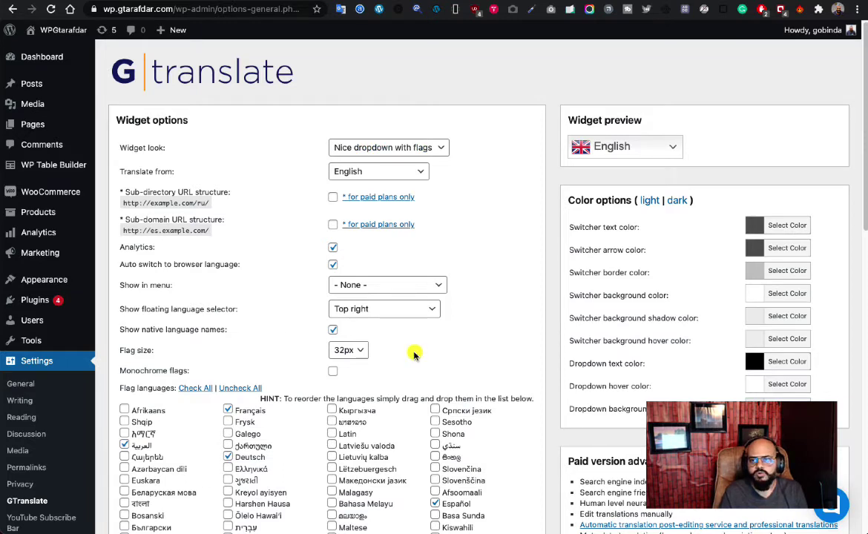
# - Try the "Flags and dropdown" widget look and check its language selector in the widget preview
pyautogui.click(440, 153)
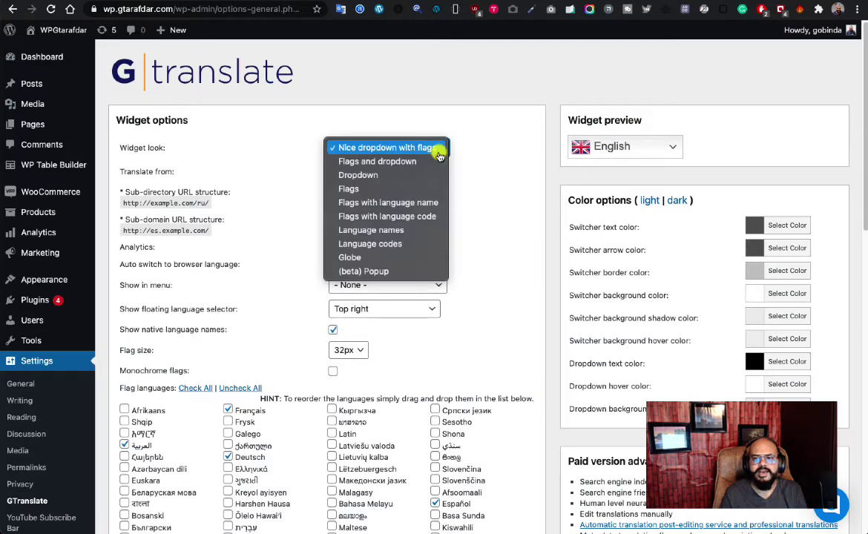
pyautogui.click(408, 163)
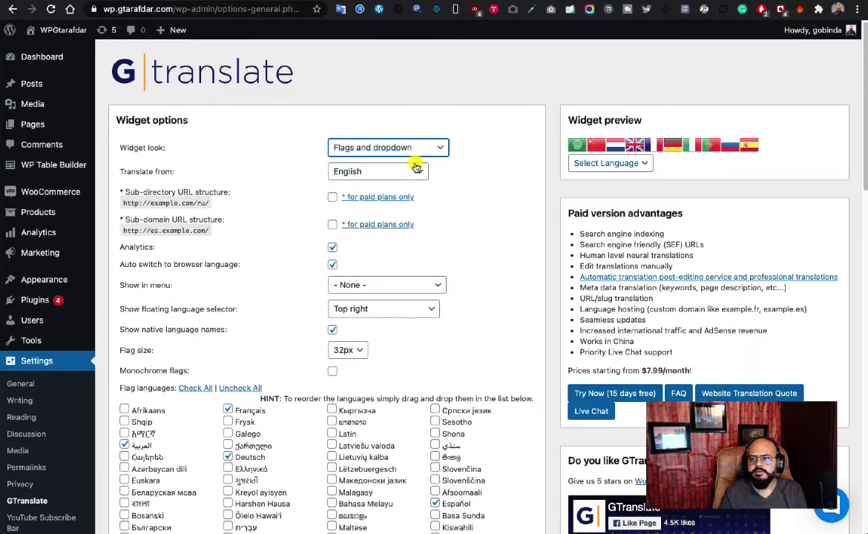
pyautogui.click(628, 164)
pyautogui.click(494, 158)
# - Try the plain "Dropdown" widget look and view its language list in the widget preview
pyautogui.click(430, 150)
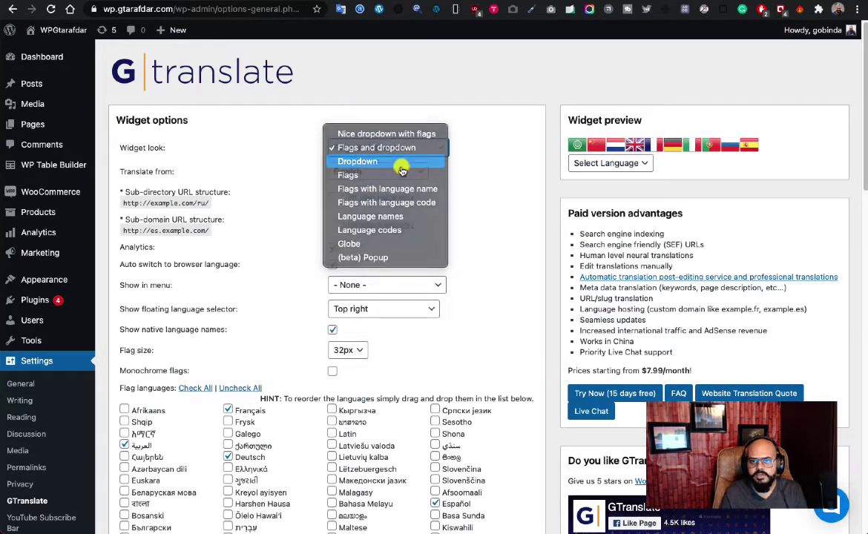
pyautogui.click(404, 163)
pyautogui.click(608, 145)
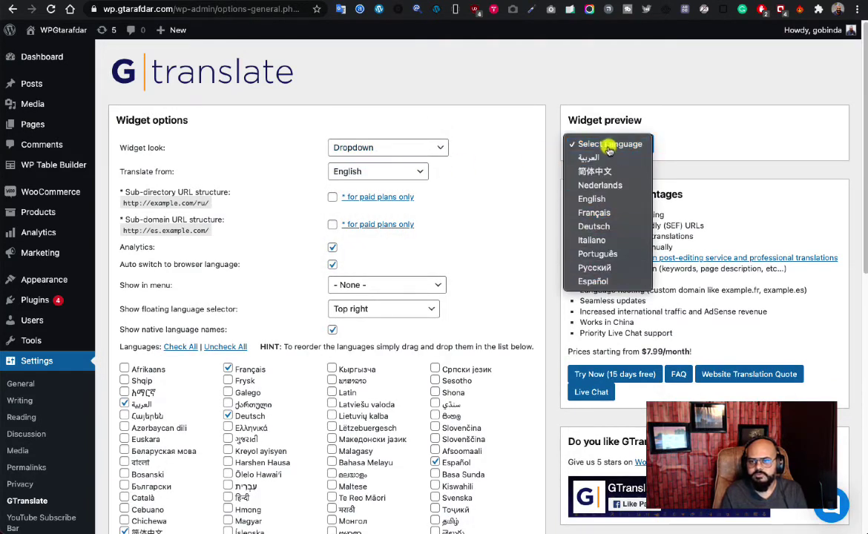
pyautogui.click(499, 143)
# - Preview the "Flags" widget look, then change the look to "Flags with language name"
pyautogui.click(441, 149)
pyautogui.click(420, 162)
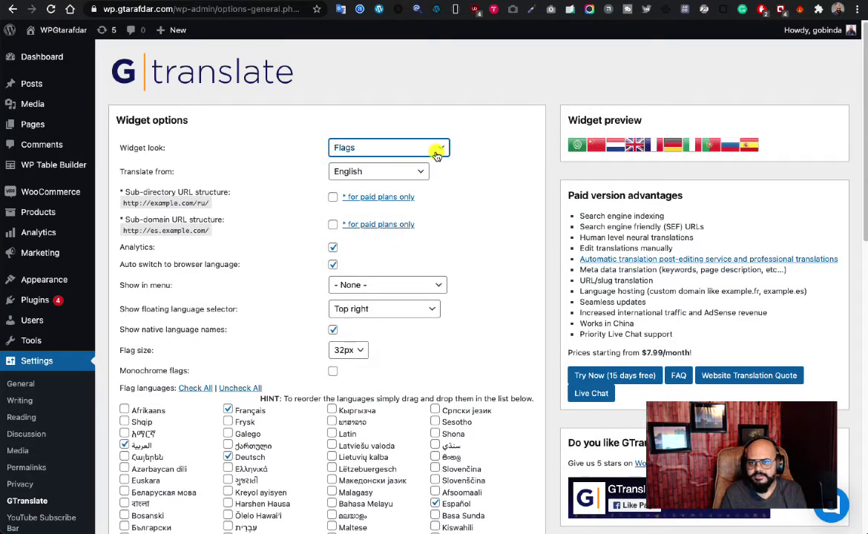
pyautogui.click(436, 151)
pyautogui.click(420, 167)
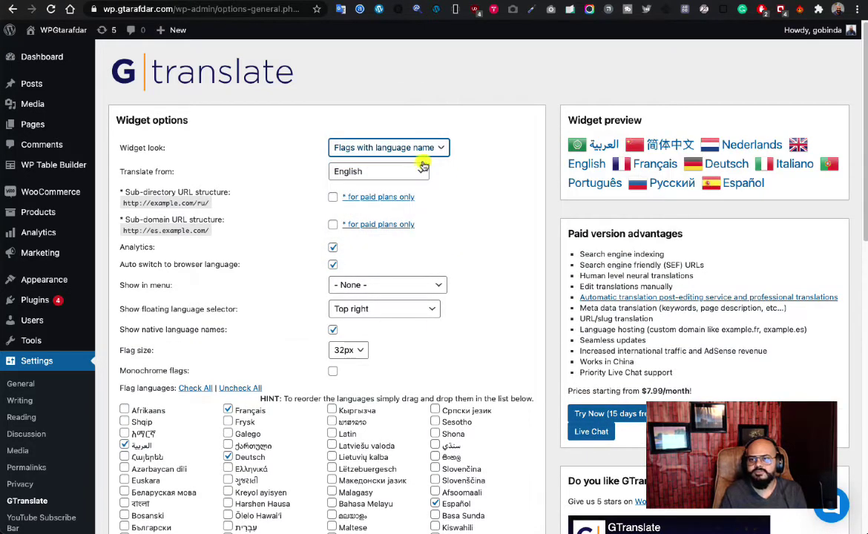
# - Try the "Flags with language code", "Language names" and "Language codes" widget looks in turn
pyautogui.click(438, 149)
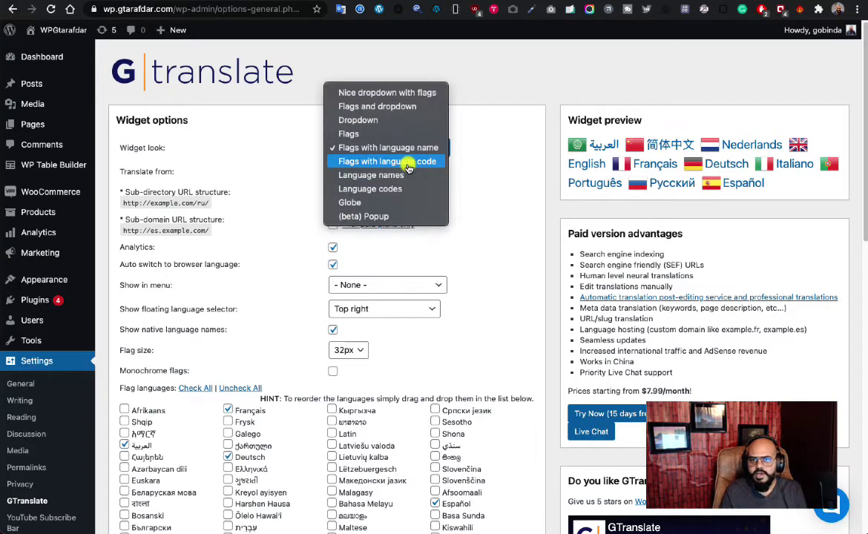
pyautogui.click(408, 167)
pyautogui.click(408, 152)
pyautogui.click(396, 162)
pyautogui.click(407, 152)
pyautogui.click(386, 162)
# - Try the "Globe" widget look and open its ring of language flags in the widget preview
pyautogui.click(433, 149)
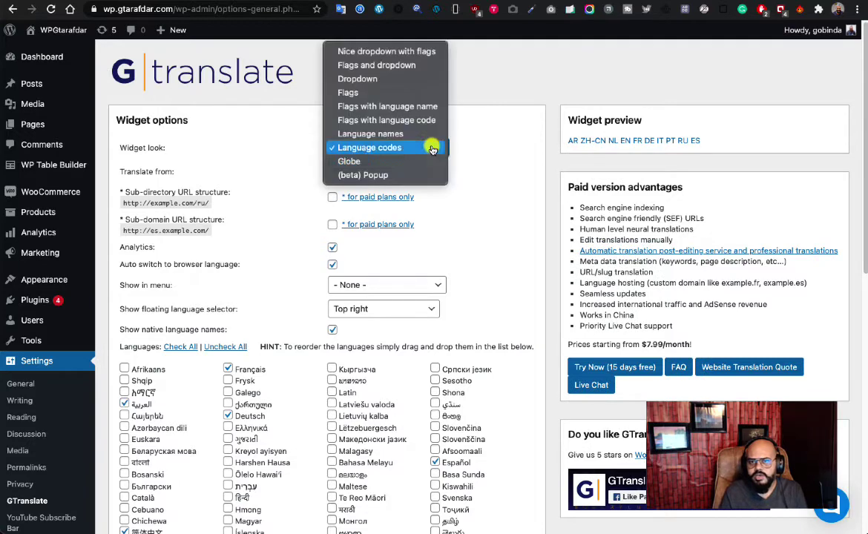
pyautogui.click(399, 162)
pyautogui.click(581, 147)
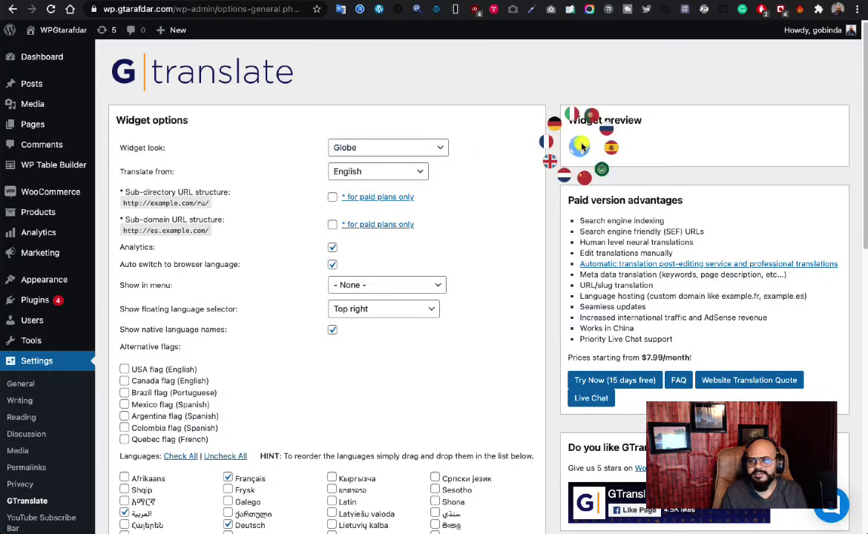
pyautogui.click(482, 156)
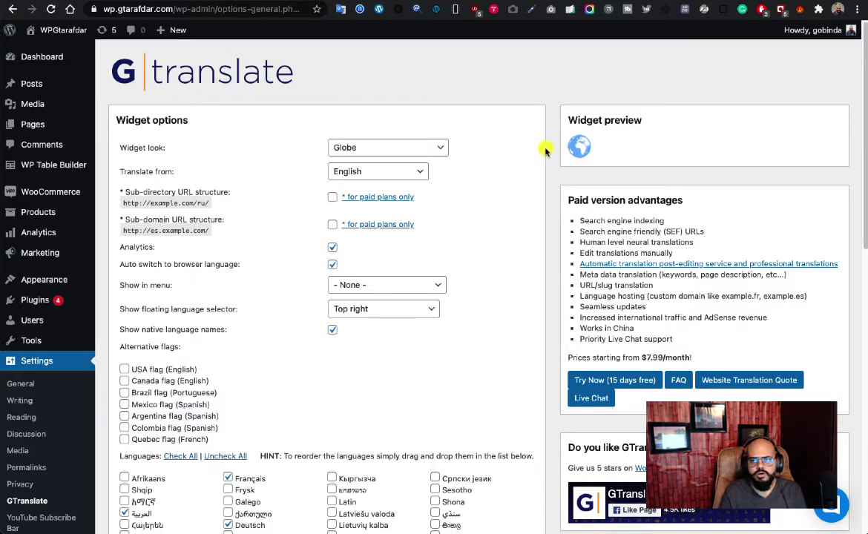
# - Set the widget look to "(beta) Popup"
pyautogui.click(436, 147)
pyautogui.click(413, 162)
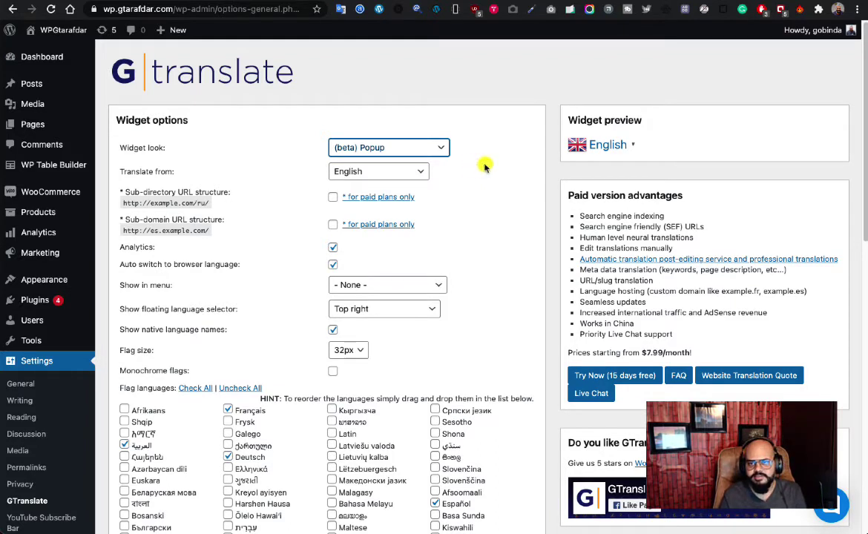
pyautogui.scroll(-1, 502, 171)
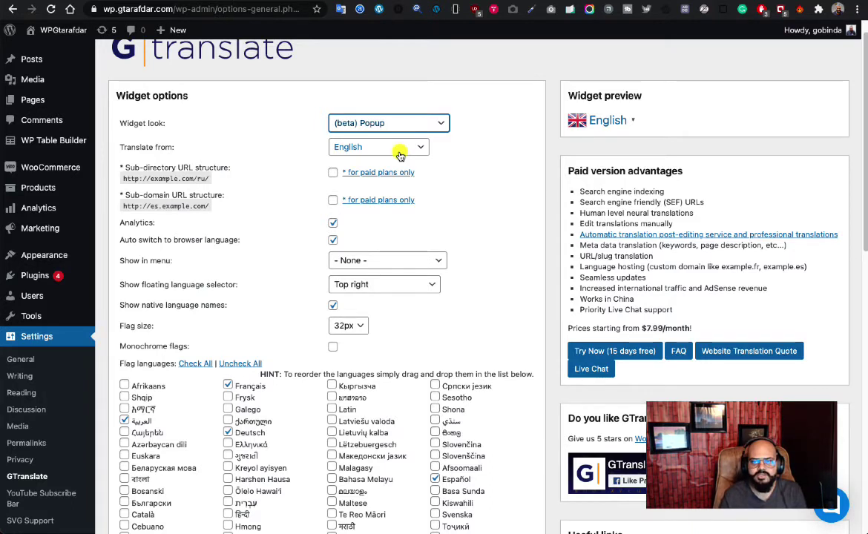
pyautogui.click(499, 157)
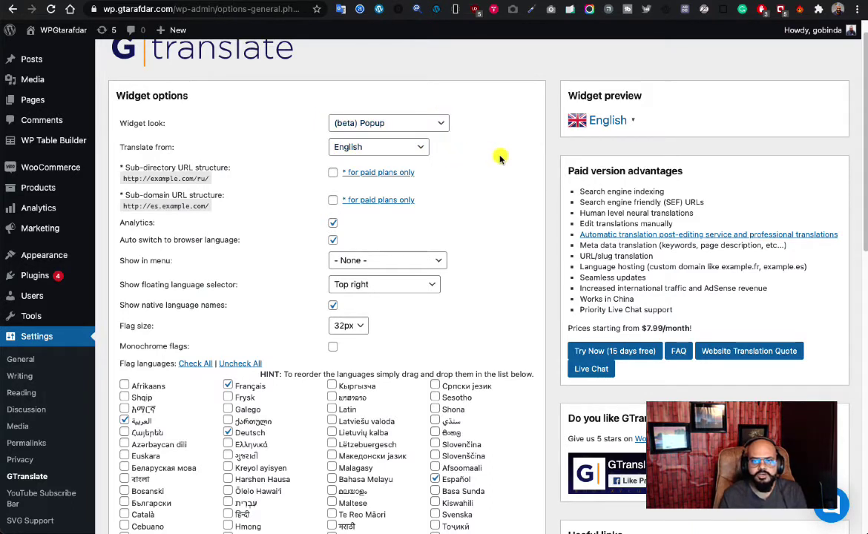
# - View the languages available as the source to translate from, keeping English selected
pyautogui.click(421, 147)
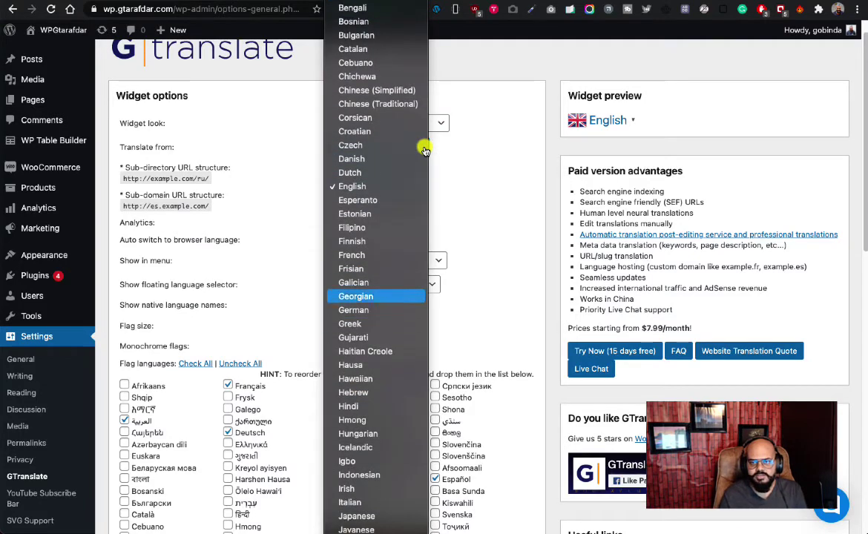
pyautogui.click(501, 194)
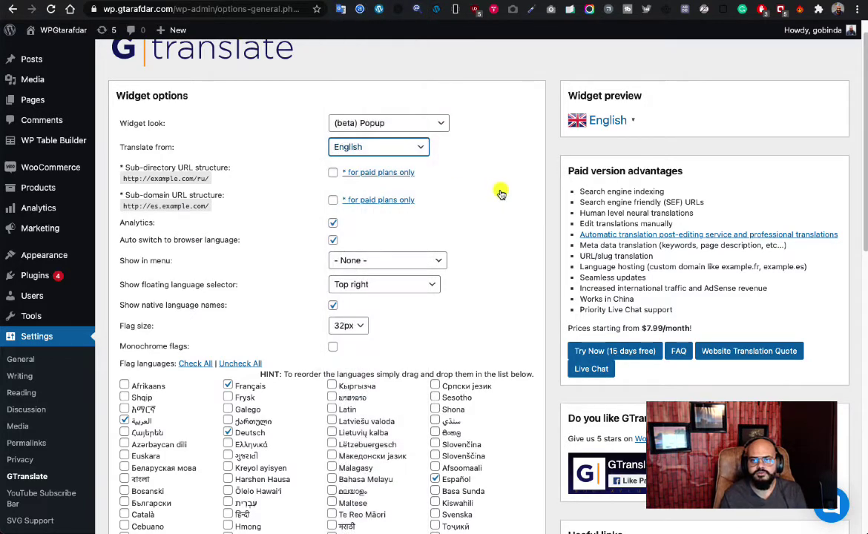
pyautogui.scroll(-1, 500, 193)
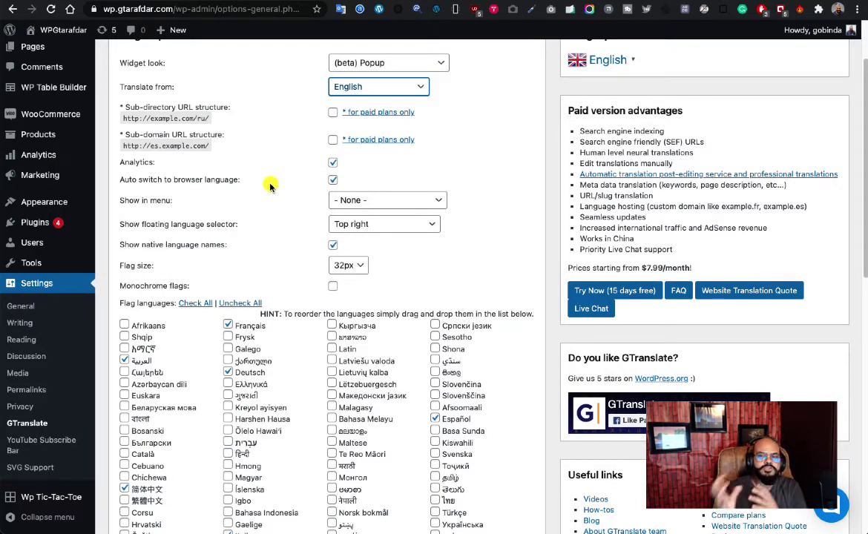
# - Try showing the language switcher in the Desktop Horizontal Menu, then set its menu placement back to None
pyautogui.click(385, 201)
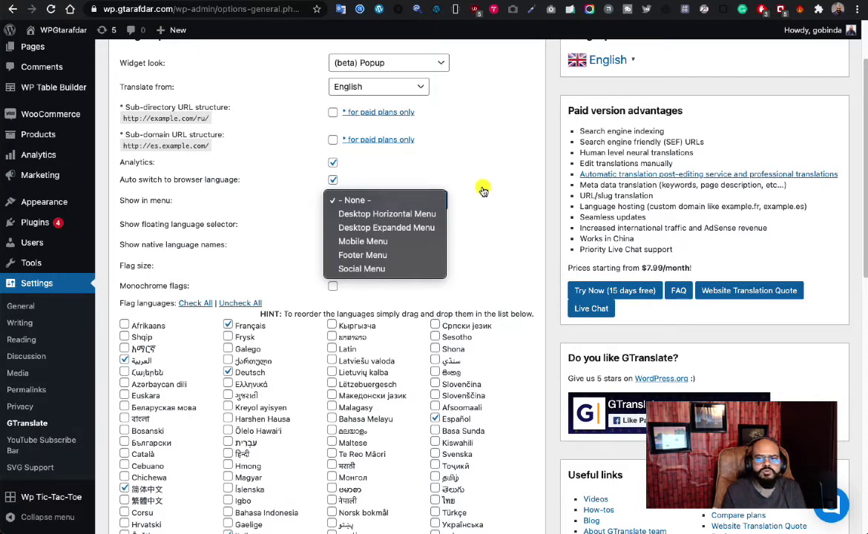
pyautogui.click(413, 215)
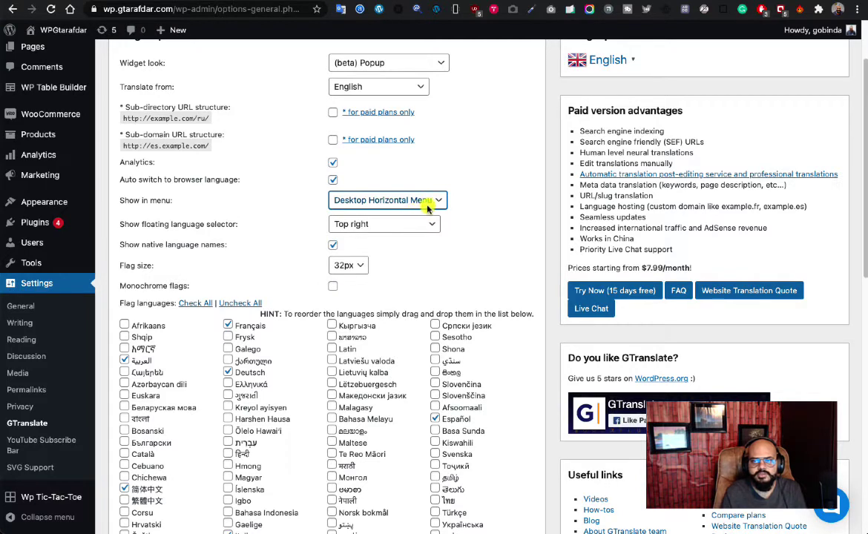
pyautogui.click(407, 198)
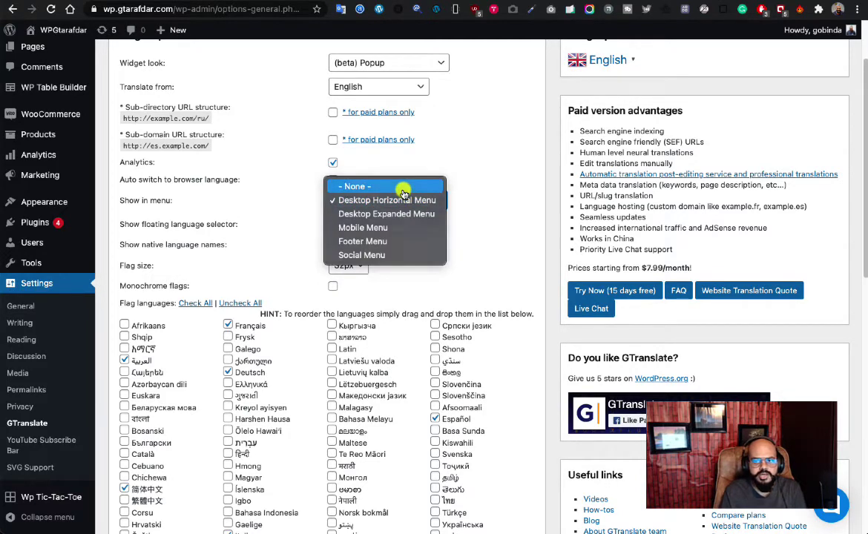
pyautogui.click(403, 187)
# - Look through the available menu placements for the language switcher, keeping None
pyautogui.click(427, 202)
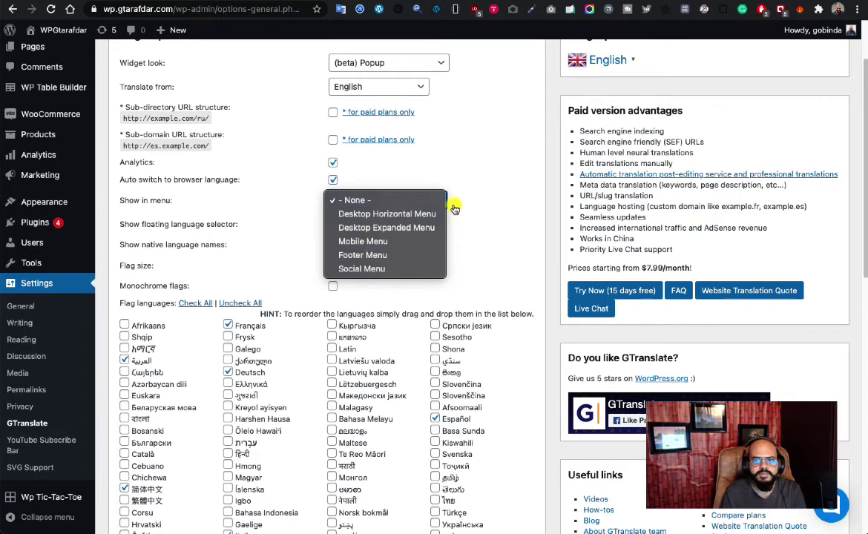
pyautogui.press('Down')
pyautogui.press('Down')
pyautogui.press('Down')
pyautogui.press('Down')
pyautogui.press('Up')
pyautogui.press('Up')
pyautogui.press('Up')
pyautogui.press('Down')
pyautogui.press('Down')
pyautogui.press('Down')
pyautogui.press('Down')
pyautogui.press('Up')
pyautogui.press('Up')
pyautogui.press('Up')
pyautogui.press('Up')
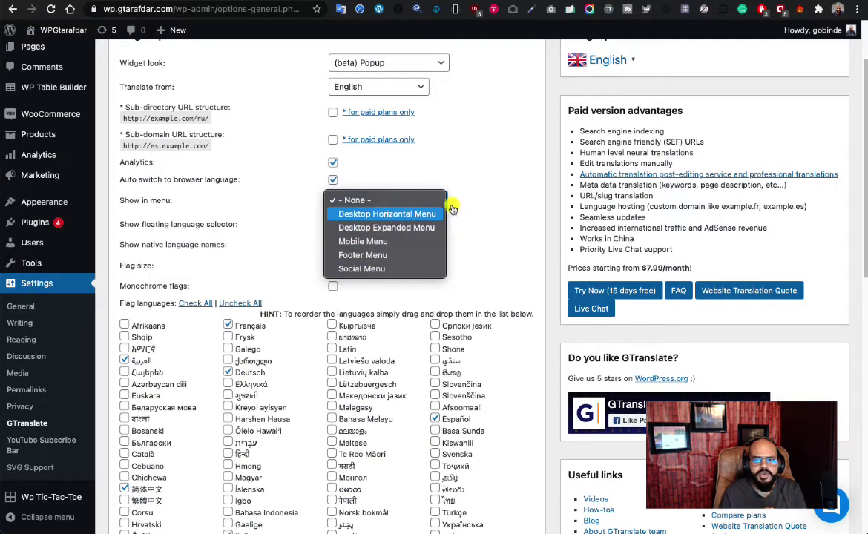
pyautogui.press('Down')
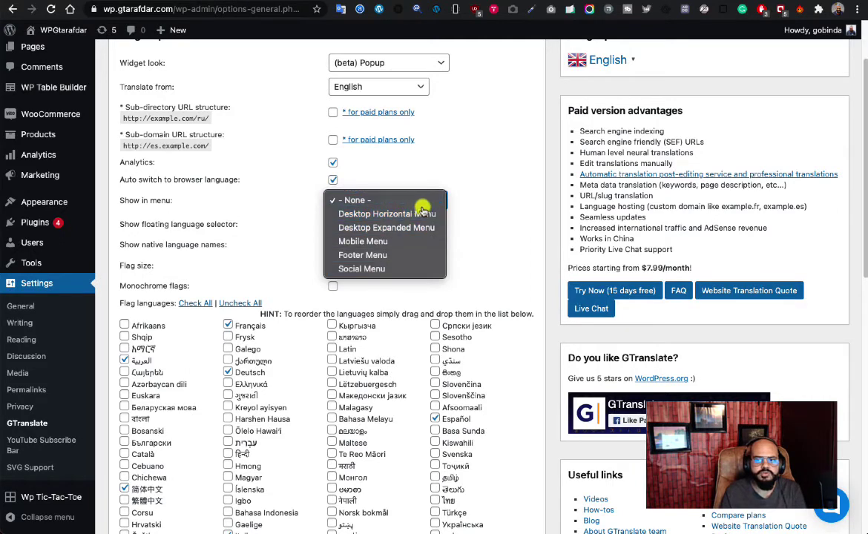
pyautogui.press('Down')
pyautogui.press('Up')
pyautogui.click(431, 202)
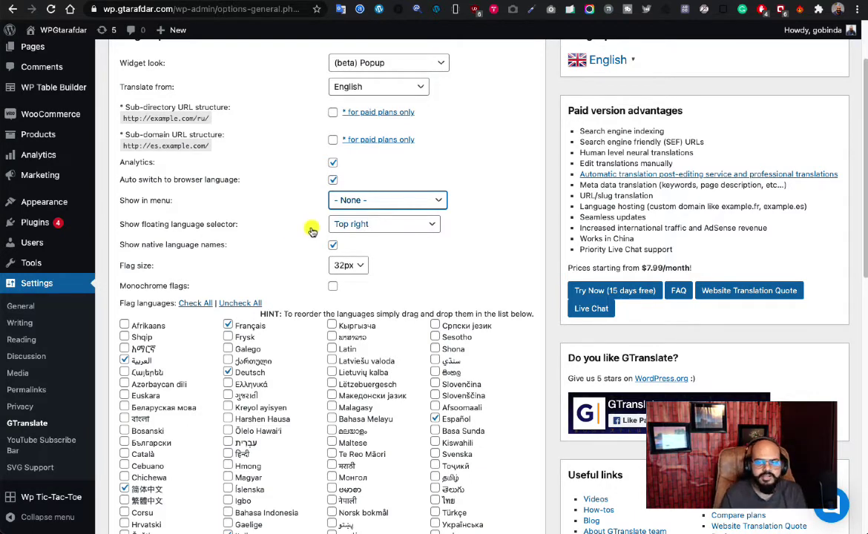
# - Review the position choices for the floating language selector and keep Top right
pyautogui.click(400, 224)
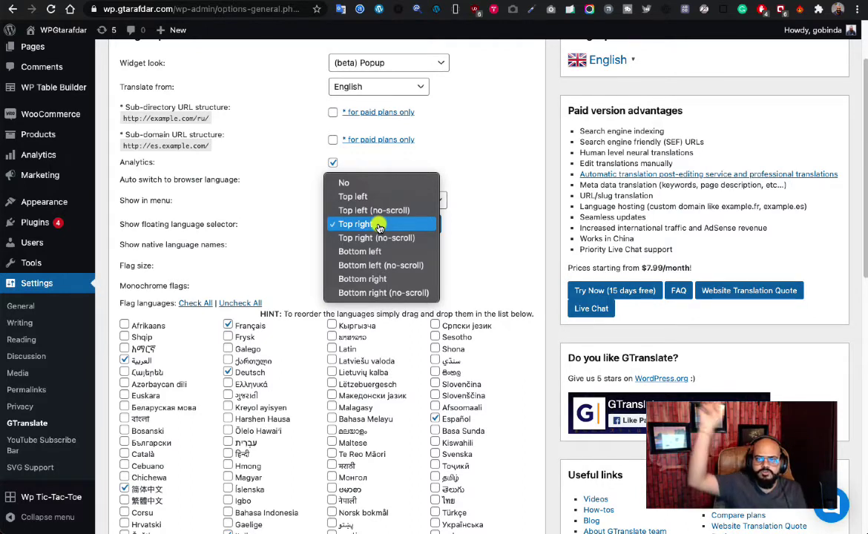
pyautogui.press('Down')
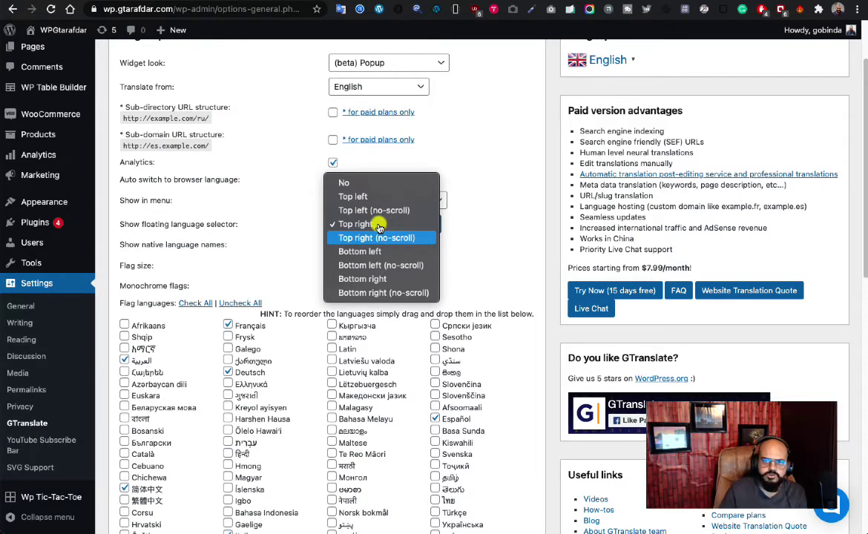
pyautogui.press('Up')
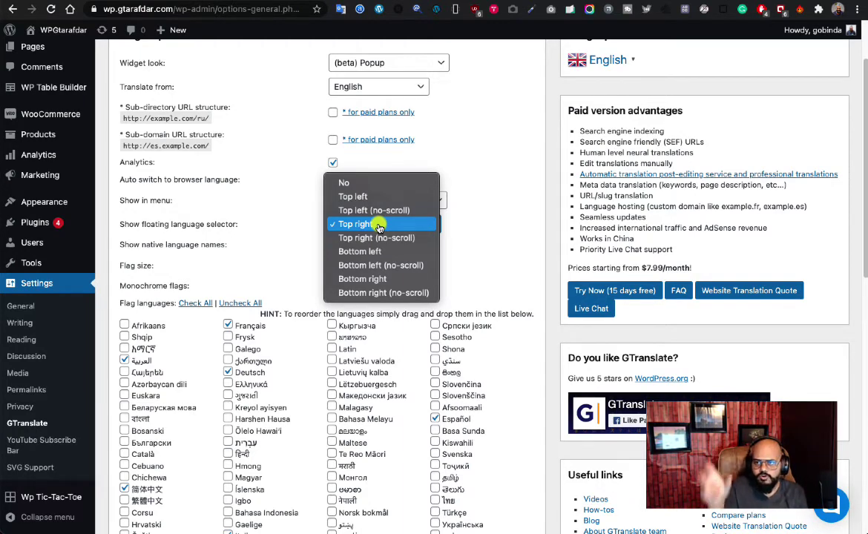
pyautogui.click(379, 225)
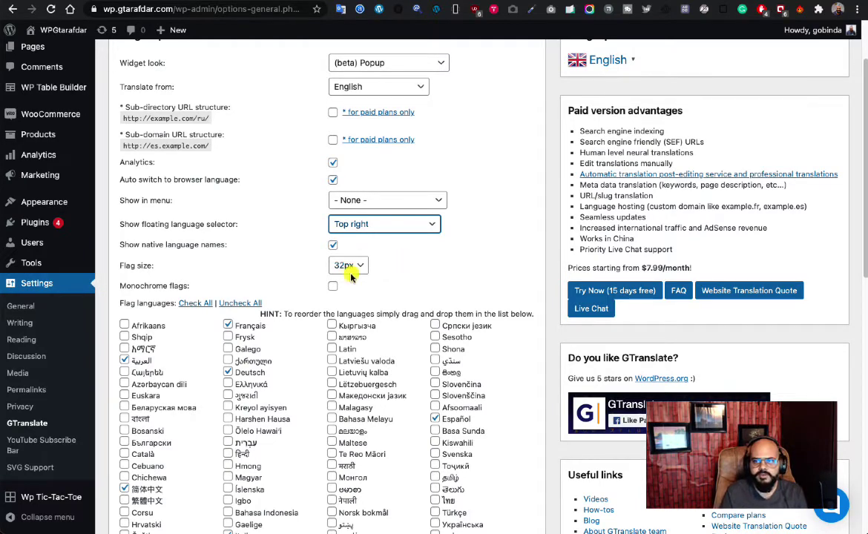
# - Try flag sizes of 16px and 48px, then set the flag size back to 32px
pyautogui.scroll(2, 360, 268)
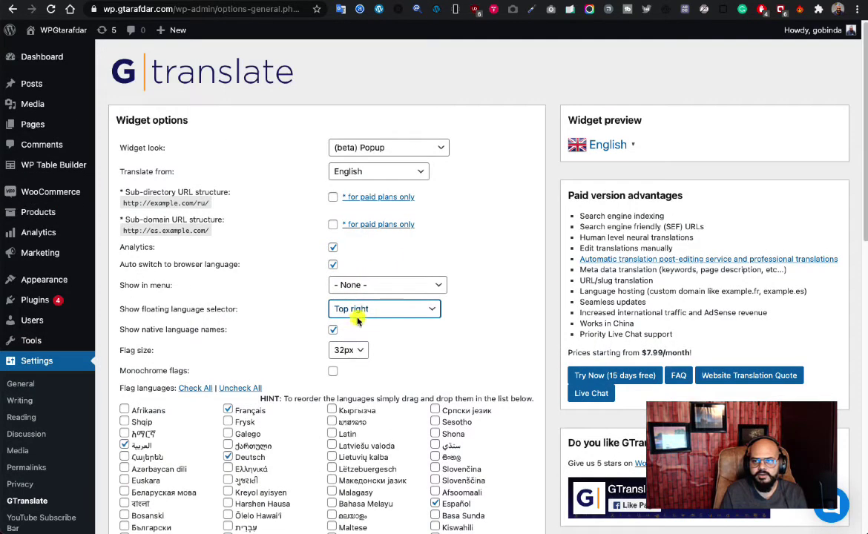
pyautogui.click(357, 358)
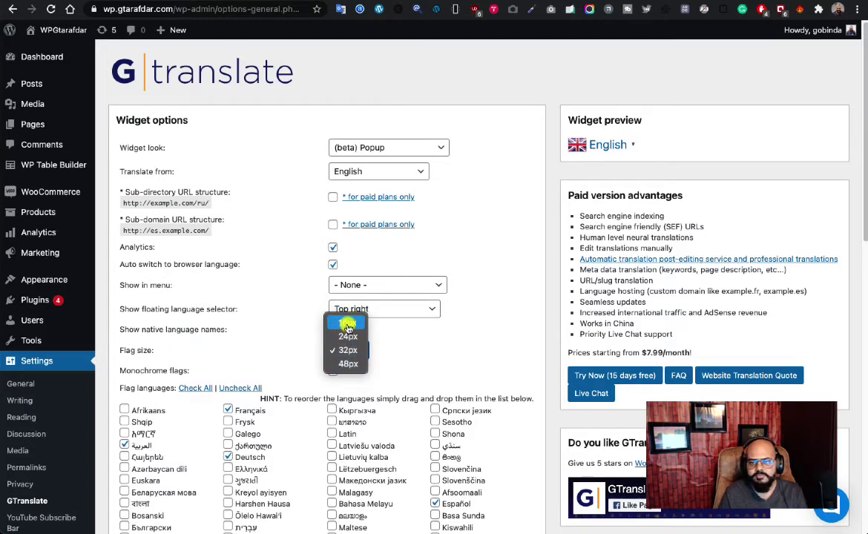
pyautogui.click(347, 324)
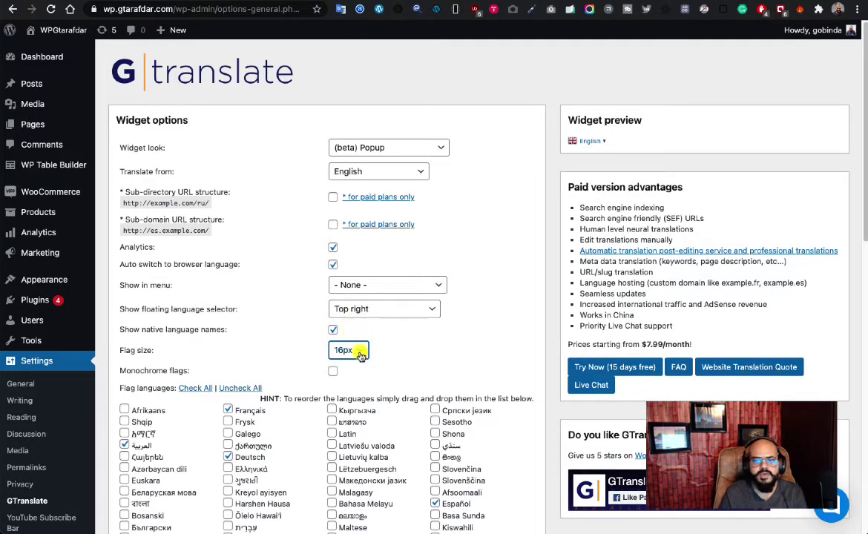
pyautogui.click(355, 351)
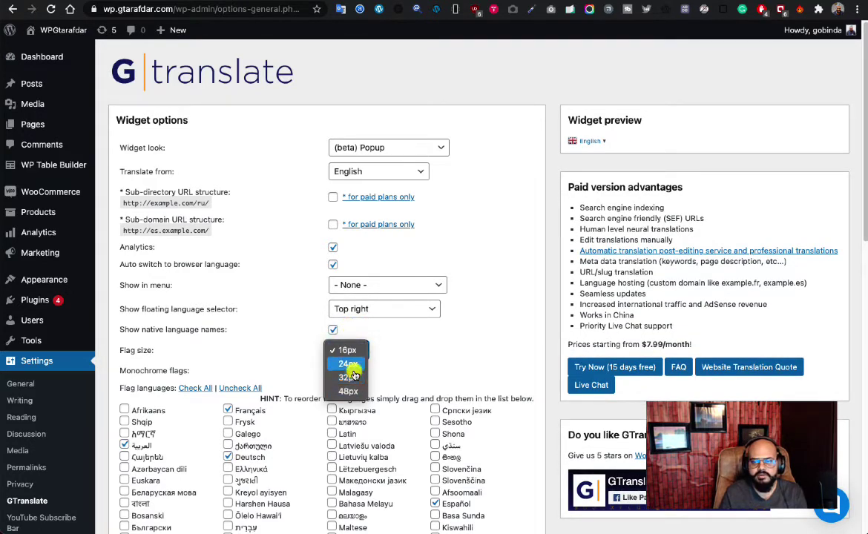
pyautogui.click(351, 392)
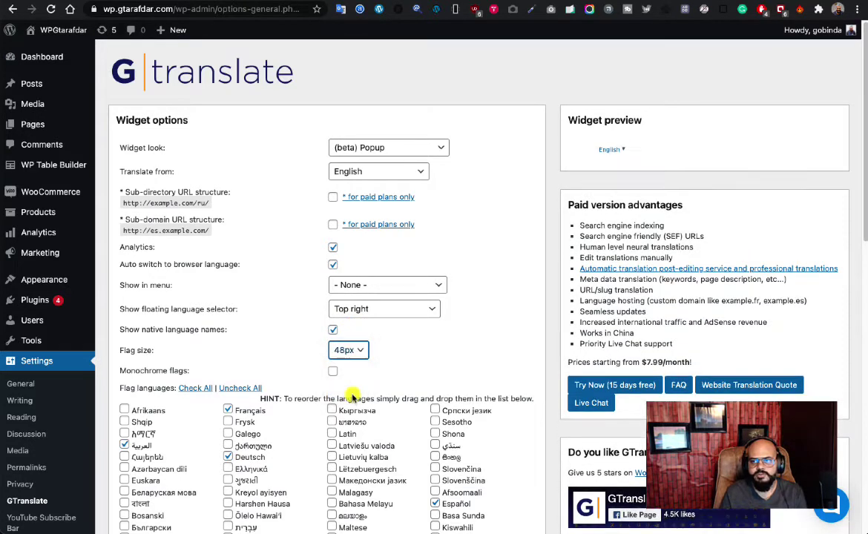
pyautogui.click(359, 351)
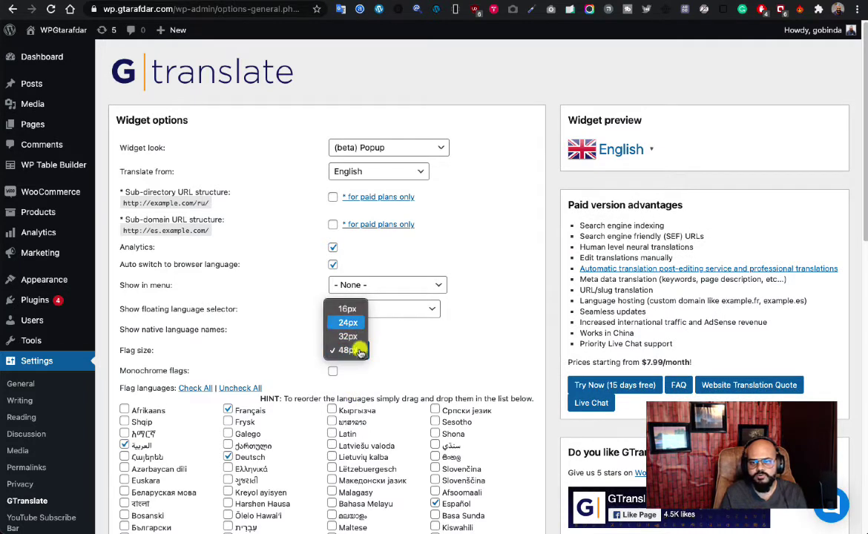
pyautogui.click(364, 336)
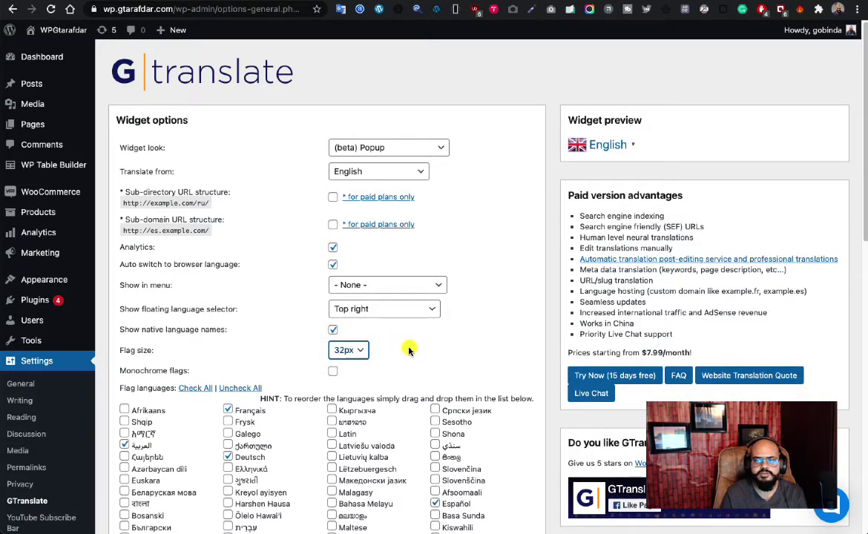
# - Try monochrome flags, check them in the language popup preview, then turn the monochrome option off again
pyautogui.scroll(-2, 409, 351)
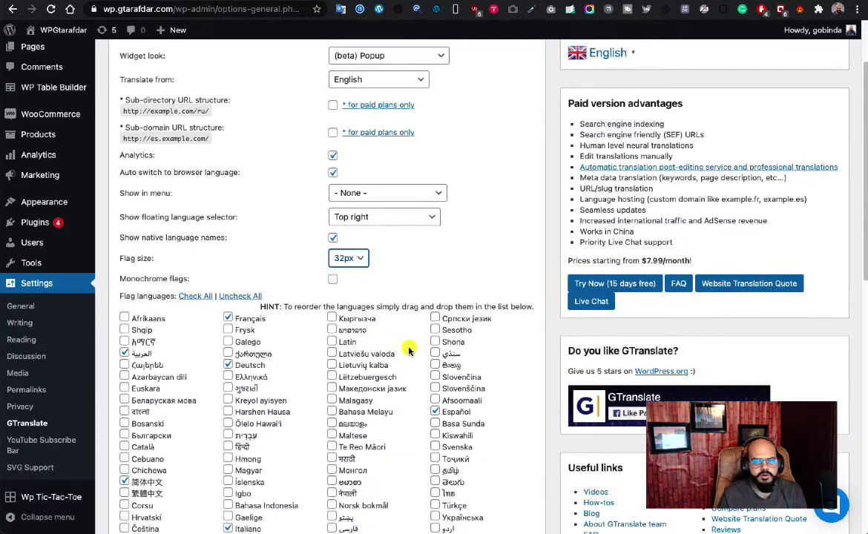
pyautogui.click(332, 280)
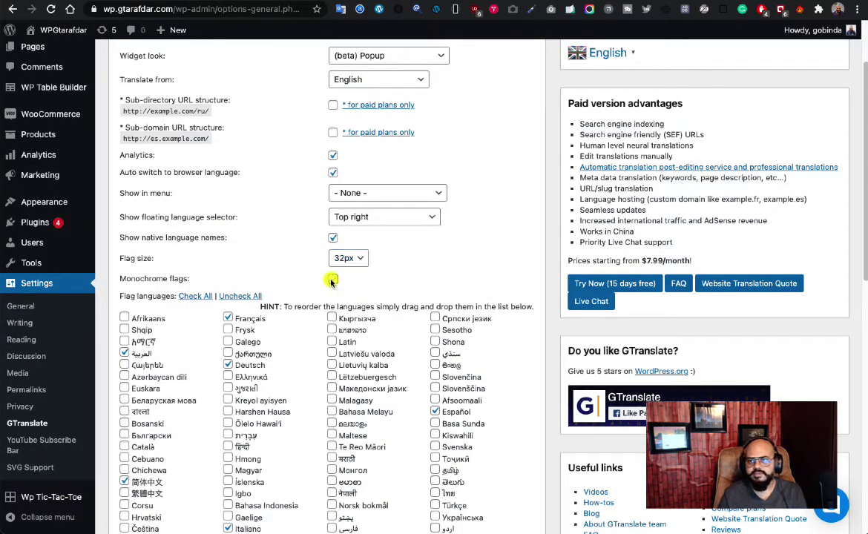
pyautogui.click(626, 54)
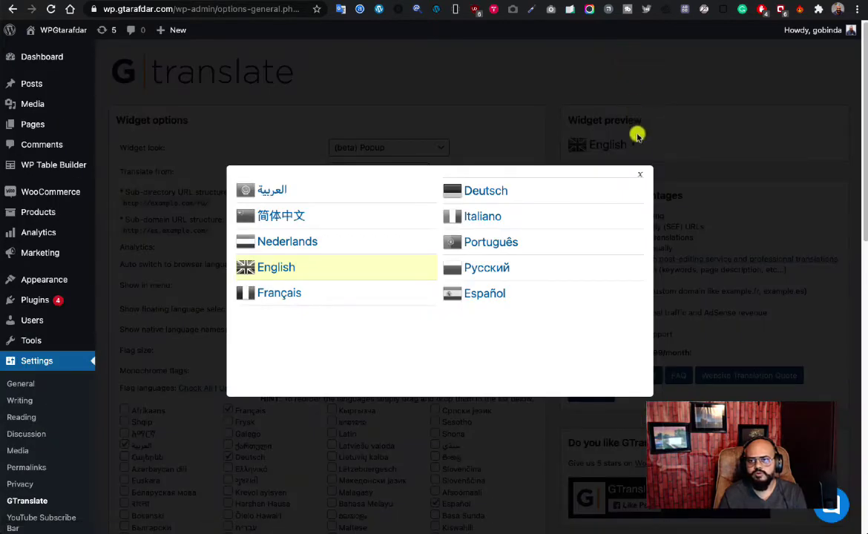
pyautogui.click(643, 176)
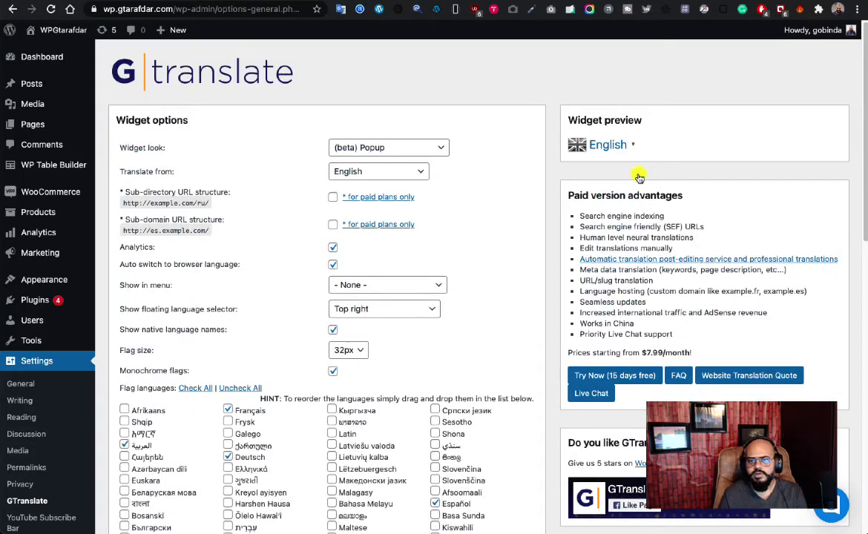
pyautogui.click(333, 371)
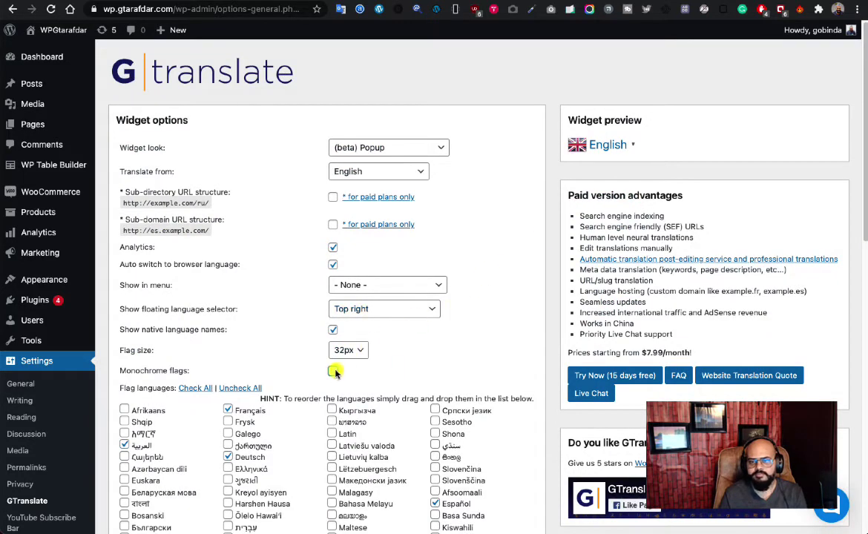
pyautogui.scroll(-1, 473, 284)
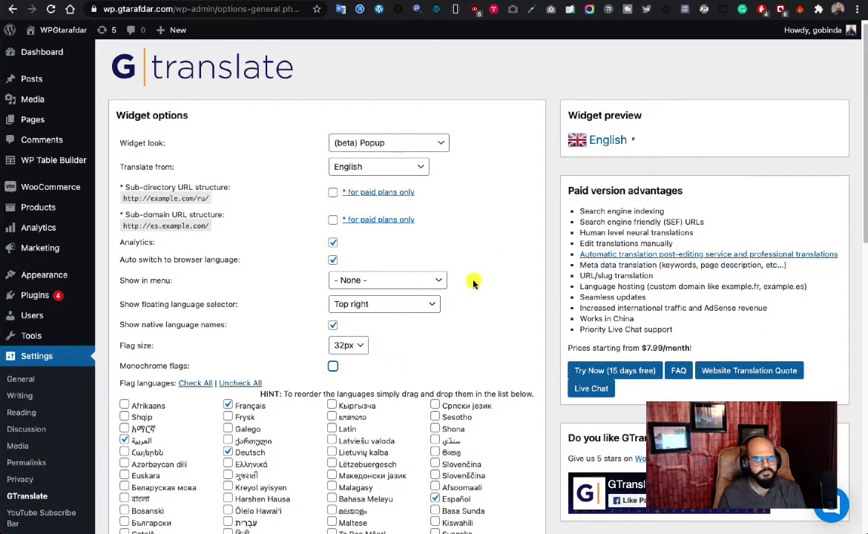
pyautogui.scroll(-2, 473, 283)
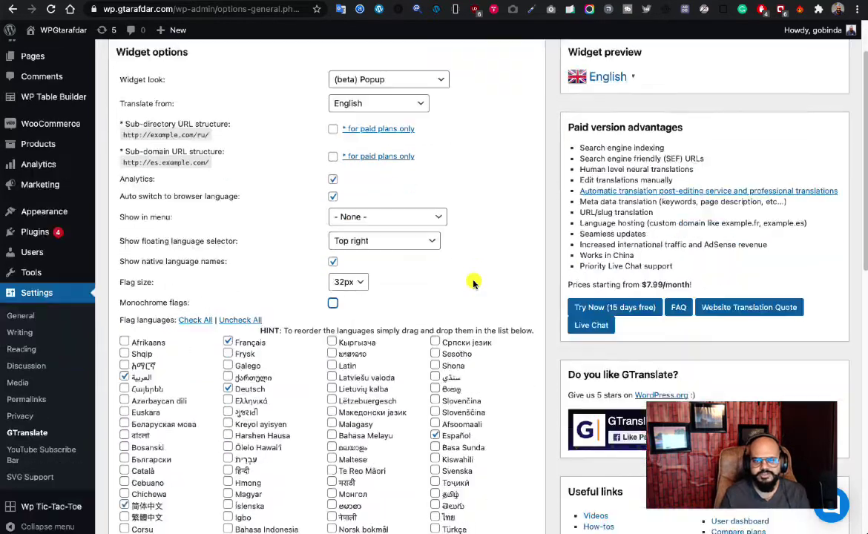
# - Add Bengali (বাংলা) to the enabled flag languages
pyautogui.scroll(-1, 473, 284)
pyautogui.scroll(-5, 486, 390)
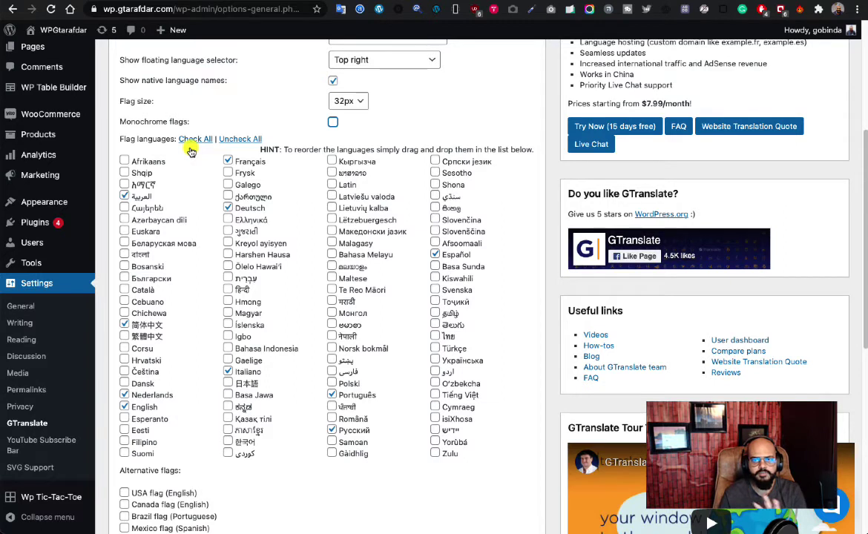
pyautogui.click(125, 256)
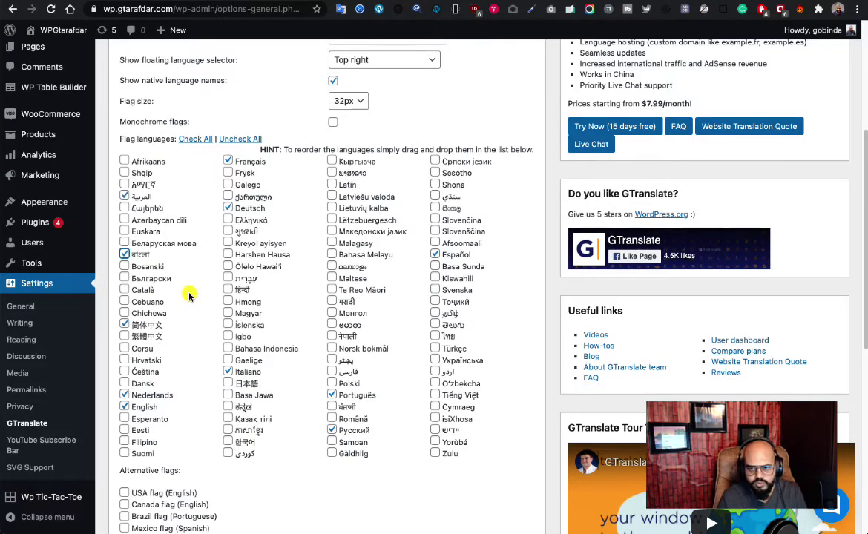
# - Search the page for "hind", clear the search, and enable Hindi (हिन्दी) among the flag languages
pyautogui.hotkey('ctrl', 'f')
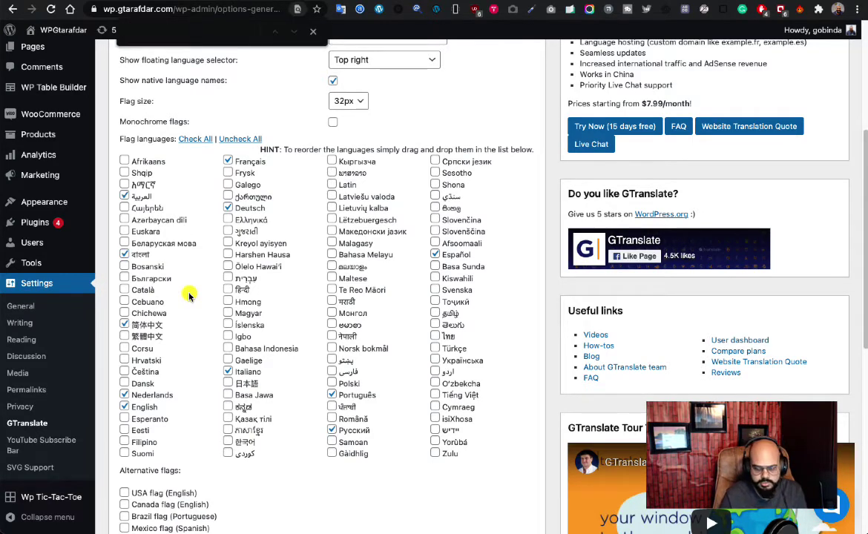
pyautogui.write('hind')
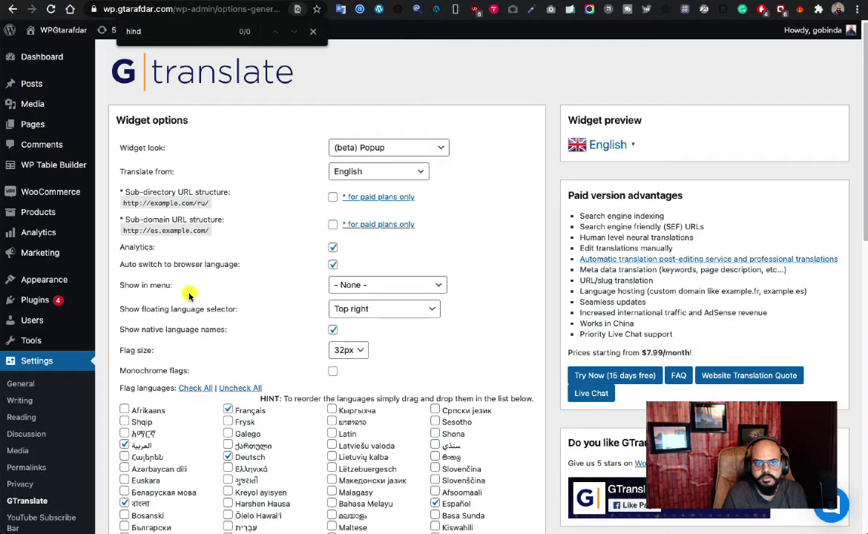
pyautogui.press('BackSpace')
pyautogui.press('BackSpace')
pyautogui.press('BackSpace')
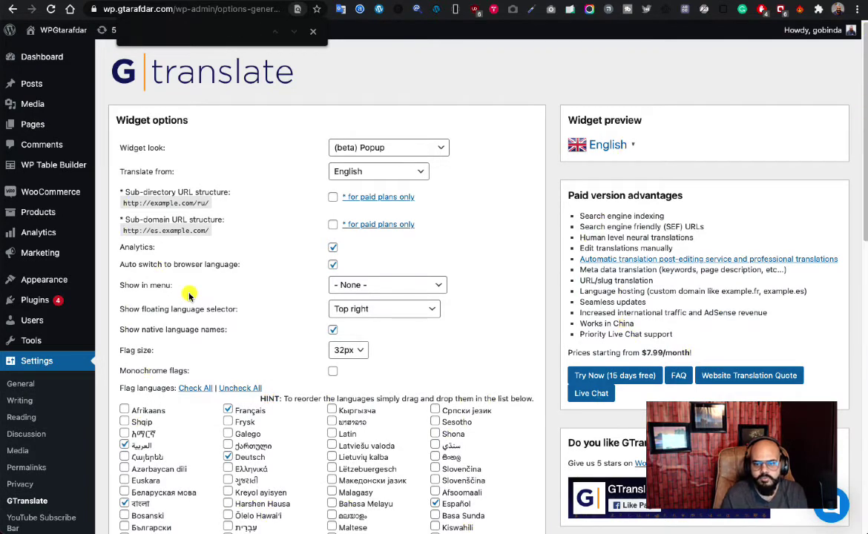
pyautogui.scroll(-3, 189, 296)
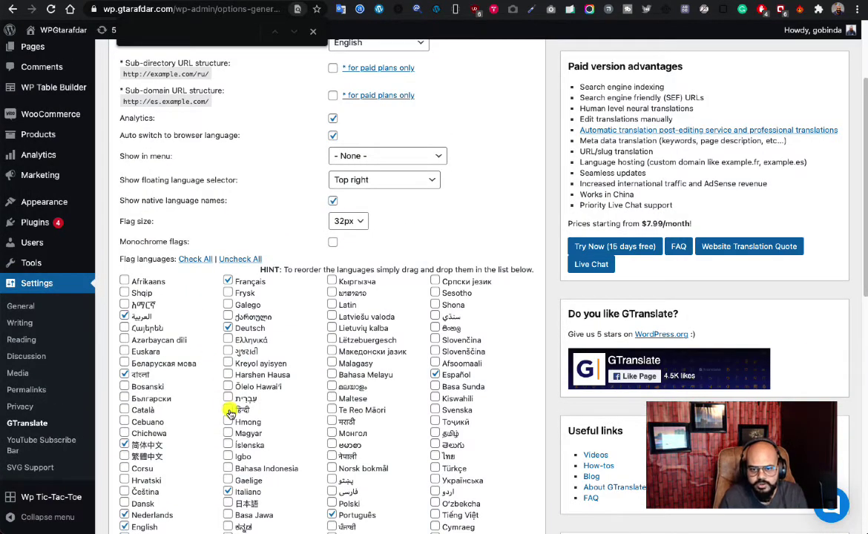
pyautogui.click(229, 410)
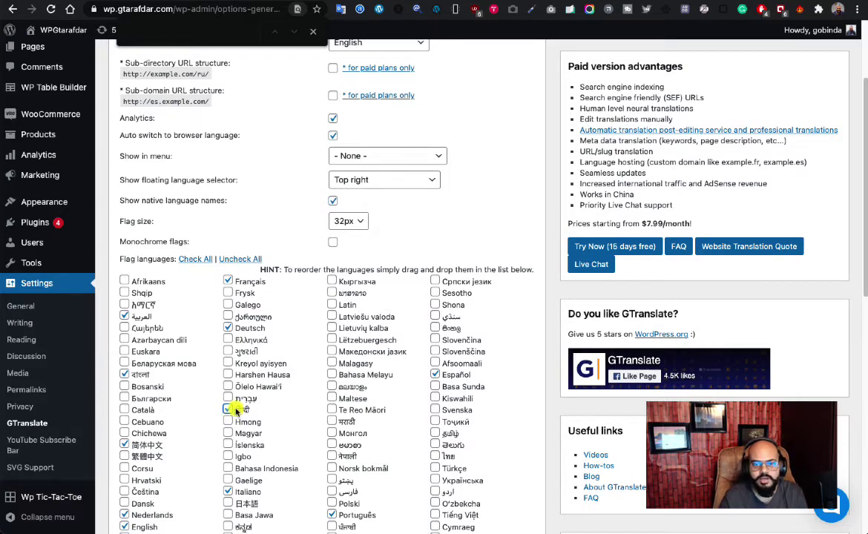
# - Review the selected flag languages and the alternative country flags for English, Portuguese, Spanish and French
pyautogui.scroll(-1, 234, 407)
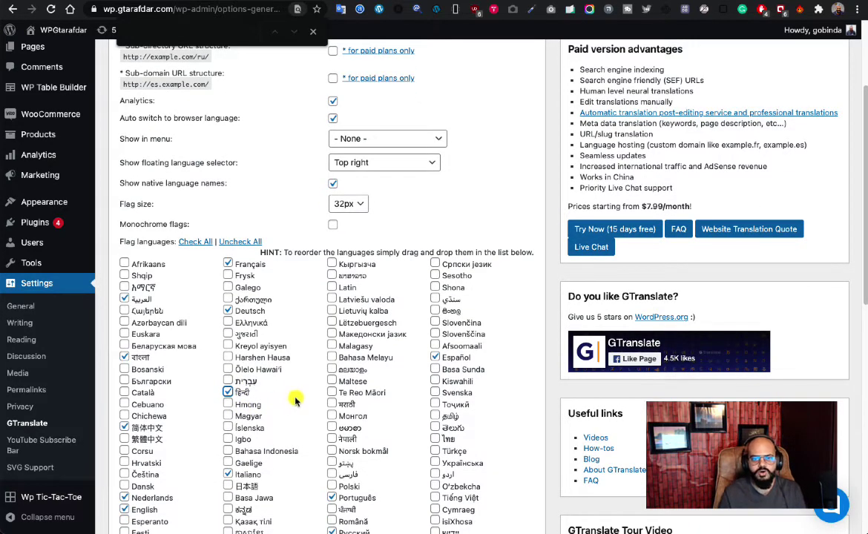
pyautogui.scroll(-2, 295, 400)
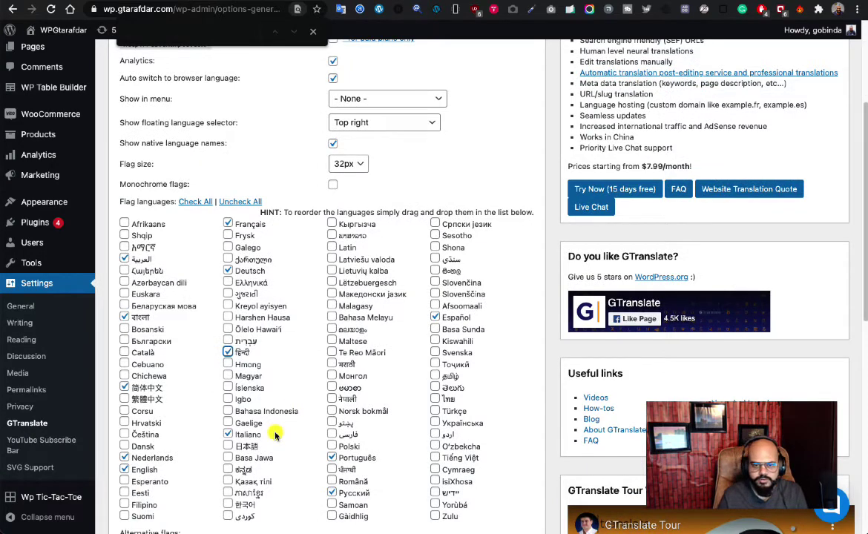
pyautogui.scroll(-1, 275, 435)
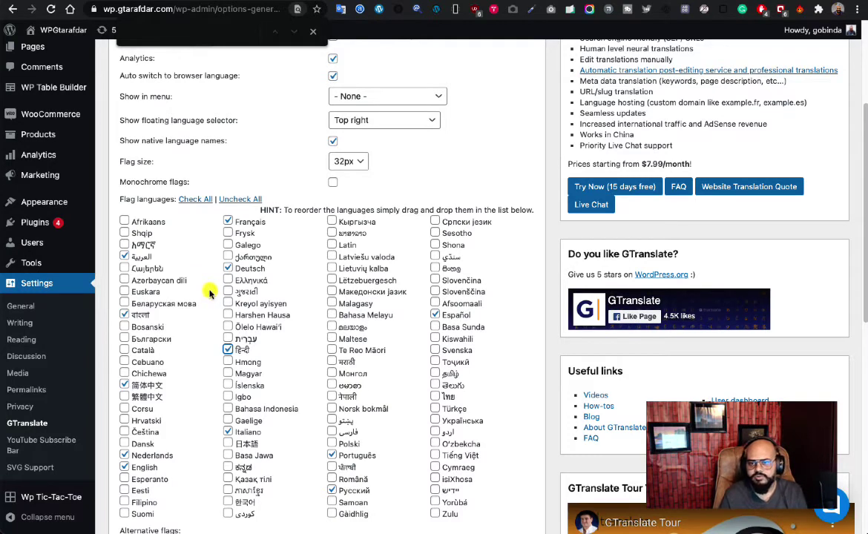
pyautogui.scroll(-1, 372, 389)
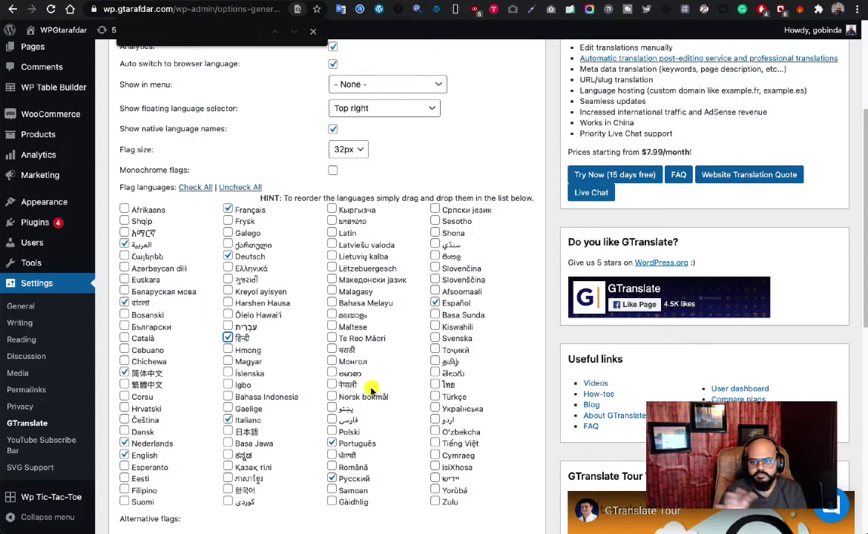
pyautogui.scroll(-2, 371, 390)
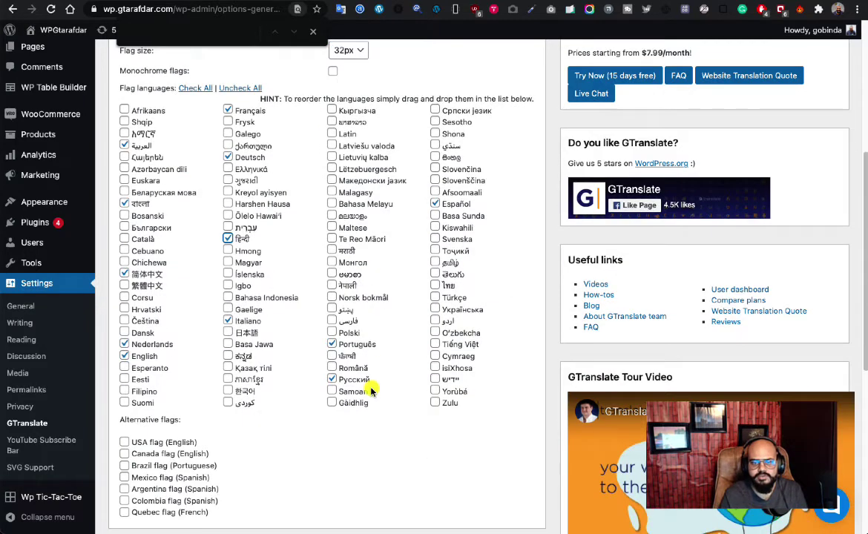
pyautogui.scroll(-2, 371, 390)
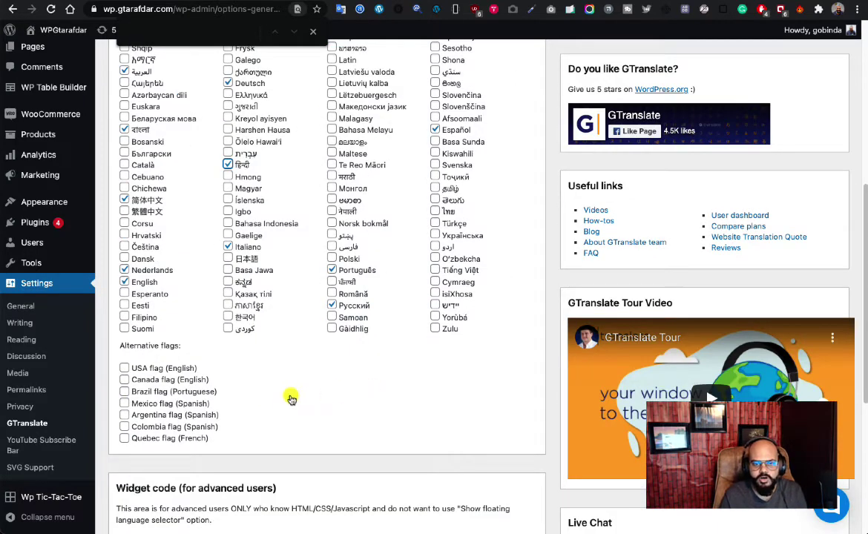
pyautogui.scroll(-1, 295, 397)
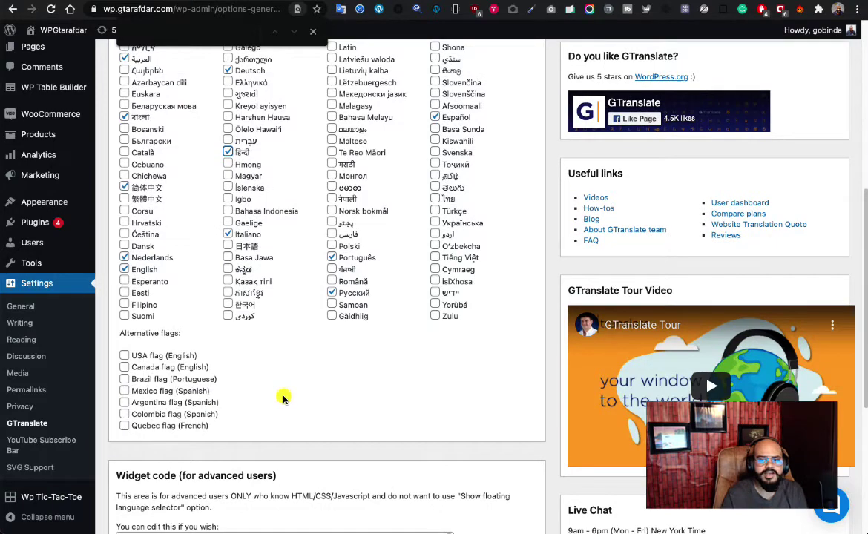
pyautogui.scroll(1, 283, 399)
pyautogui.scroll(-2, 283, 399)
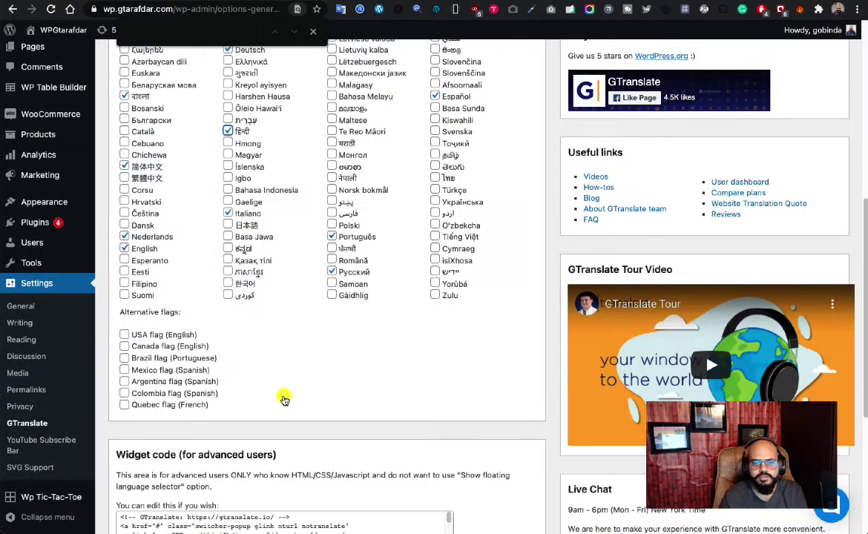
pyautogui.scroll(-1, 264, 413)
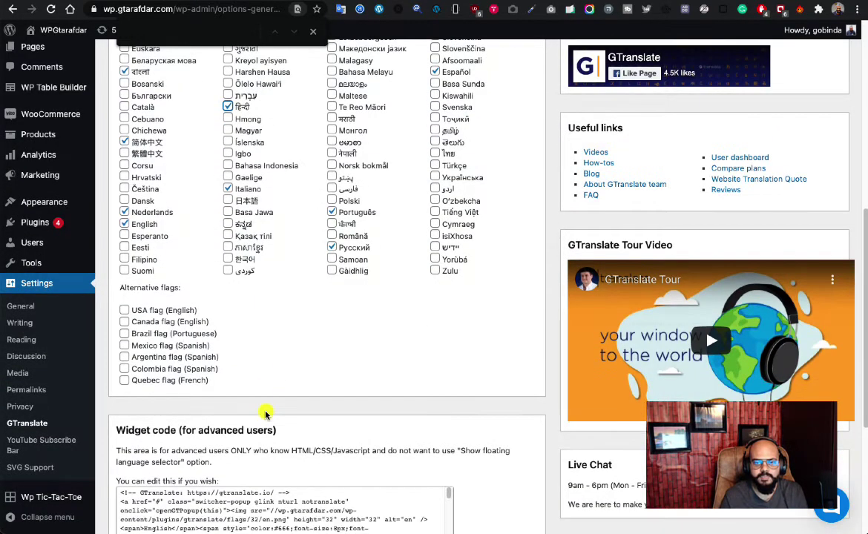
# - Look over the advanced widget code with its shortcode notes, then recheck the widget options and language selection
pyautogui.scroll(-2, 266, 414)
pyautogui.scroll(-3, 264, 410)
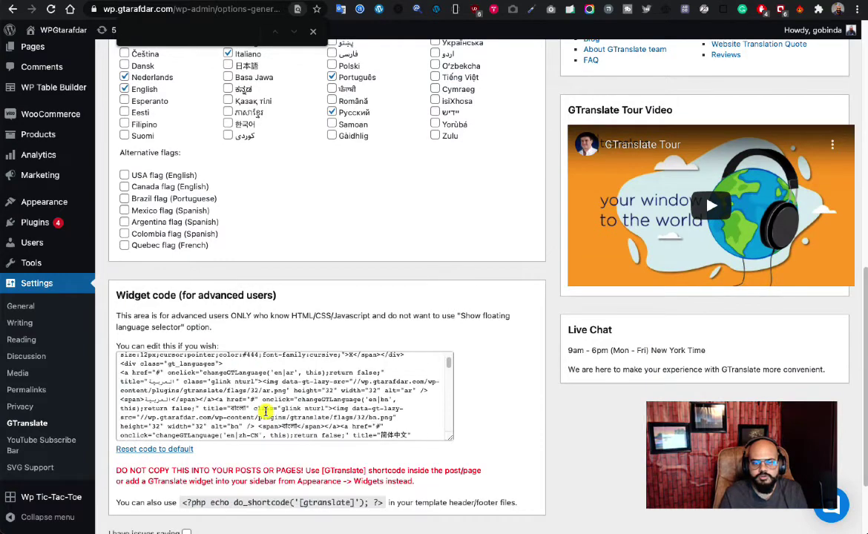
pyautogui.scroll(-2, 440, 415)
pyautogui.scroll(-2, 505, 420)
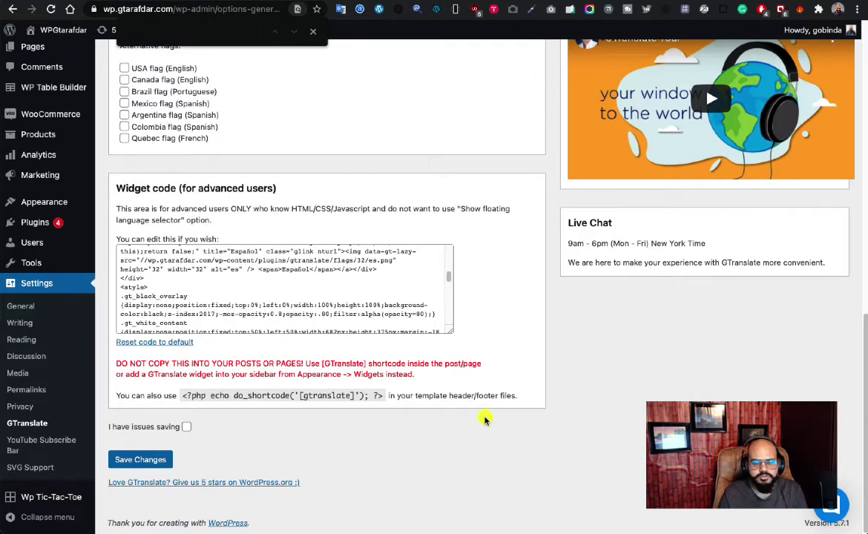
pyautogui.scroll(10, 277, 433)
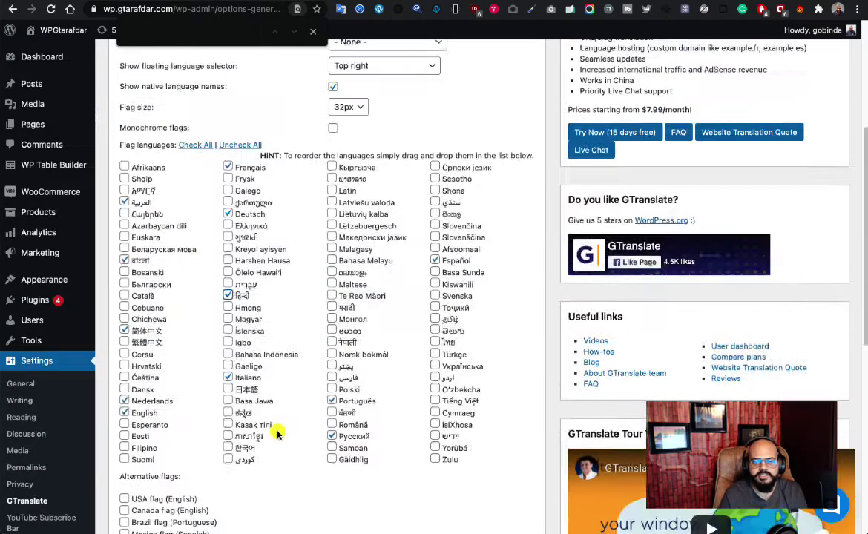
pyautogui.scroll(-10, 268, 401)
pyautogui.scroll(10, 259, 353)
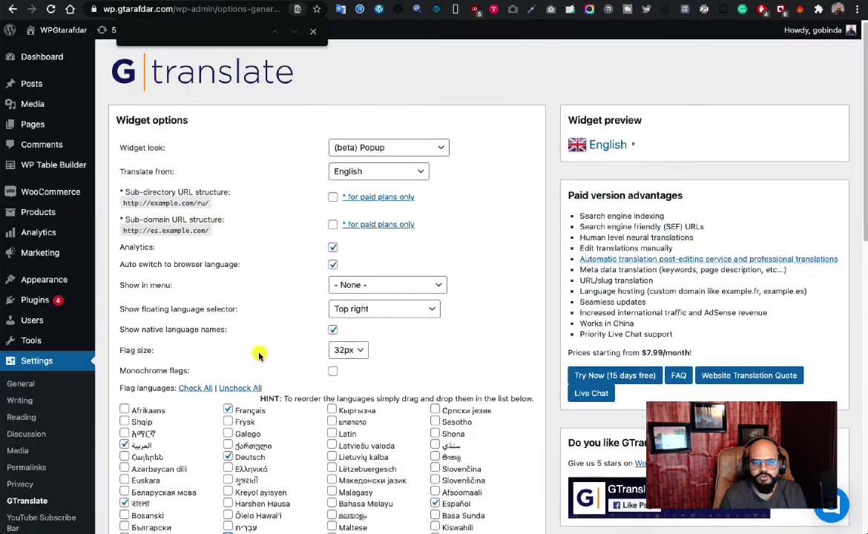
pyautogui.scroll(-3, 290, 312)
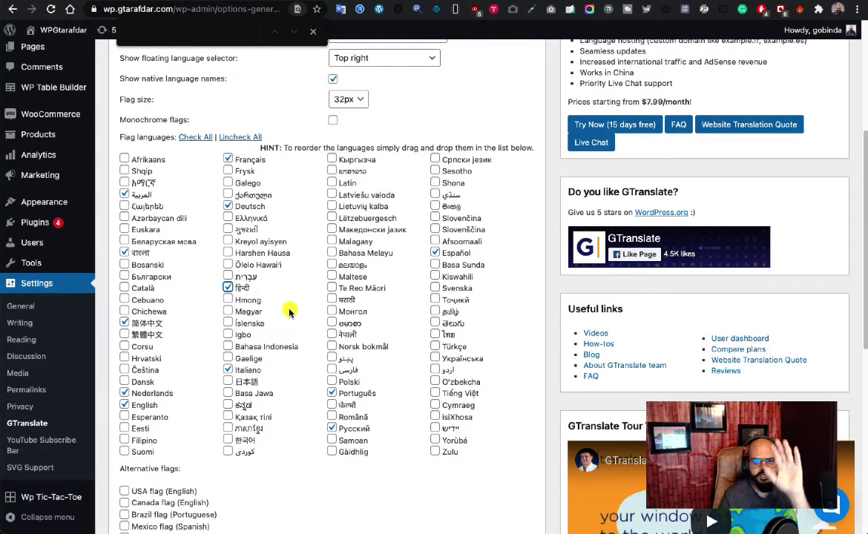
pyautogui.scroll(3, 290, 313)
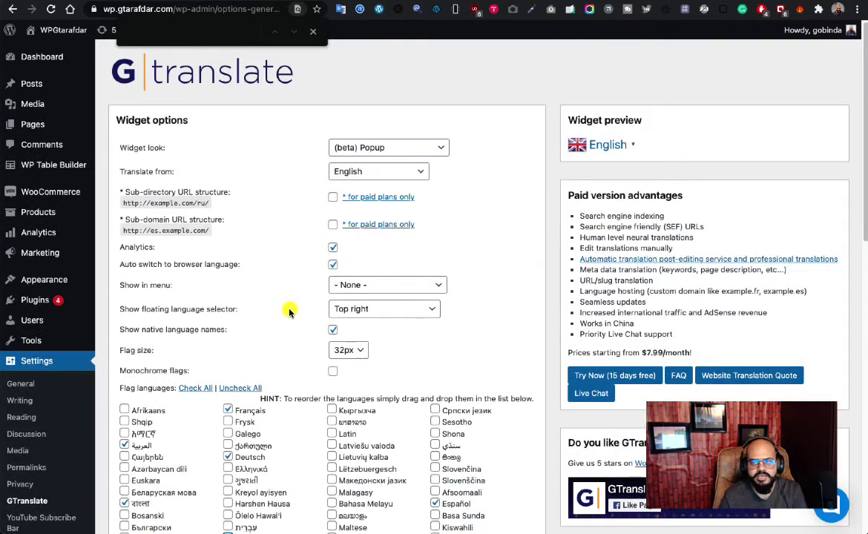
# - Try to save the GTranslate settings, then return to the settings page
pyautogui.scroll(-5, 289, 313)
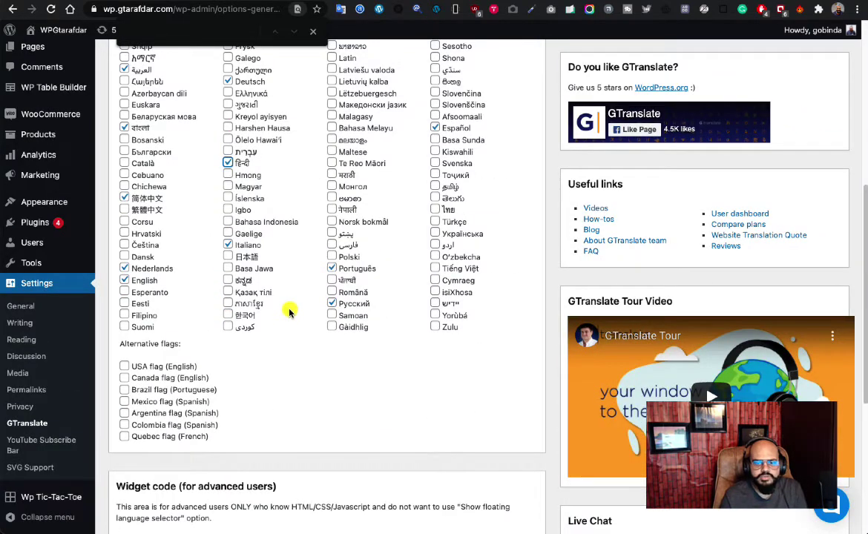
pyautogui.scroll(-3, 267, 304)
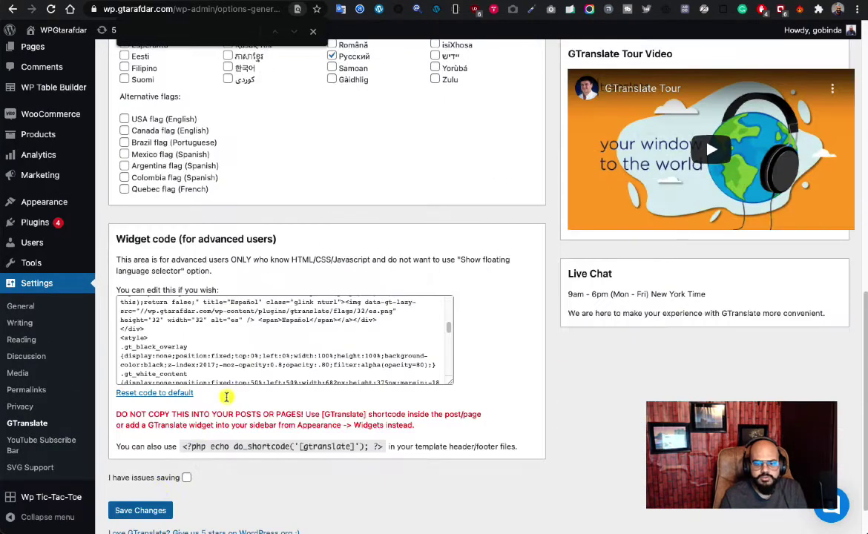
pyautogui.click(143, 511)
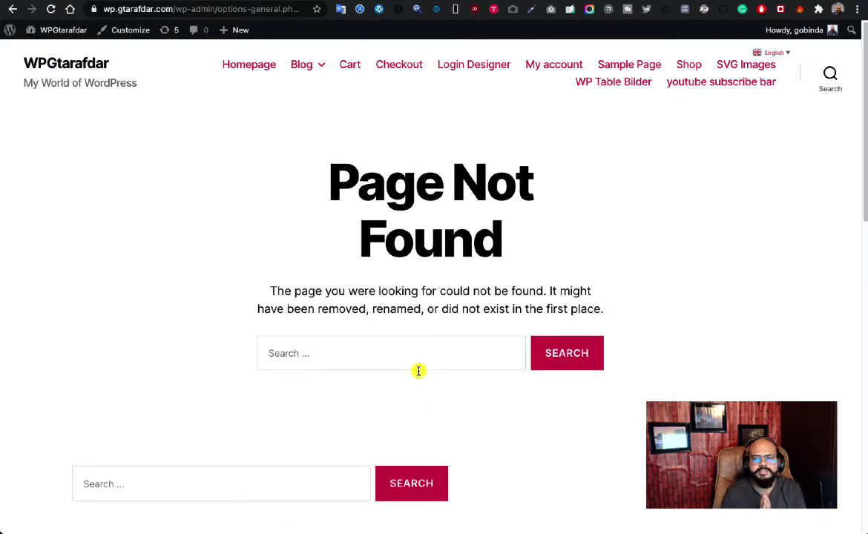
pyautogui.hotkey('alt', 'Left')
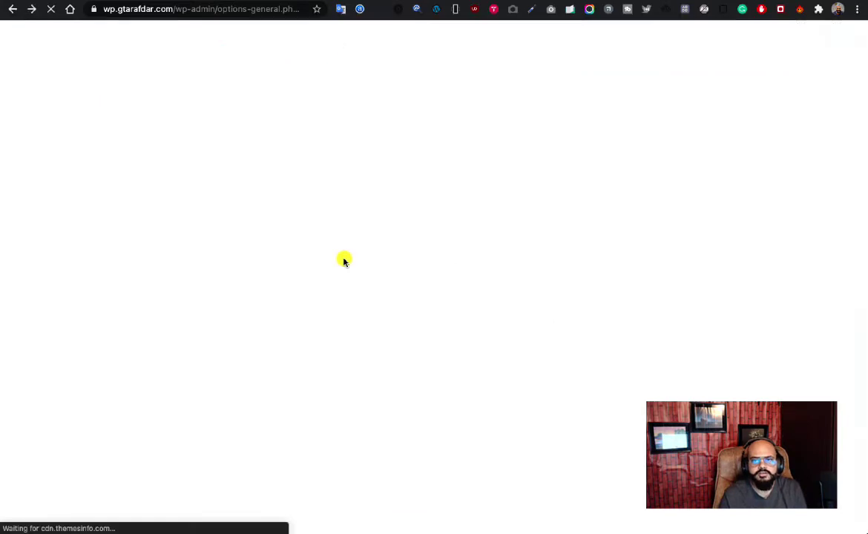
# - Enable the "I have issues saving" option and save the GTranslate settings
pyautogui.scroll(-1, 344, 261)
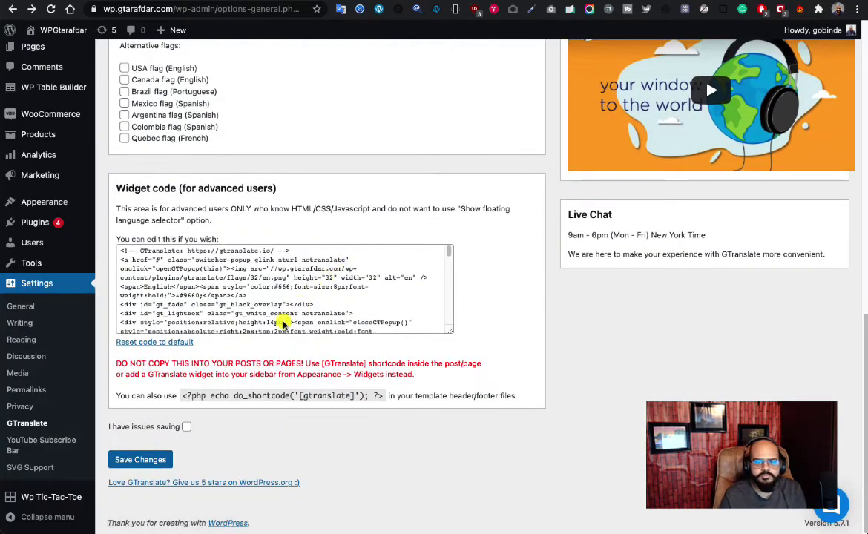
pyautogui.click(186, 427)
pyautogui.click(163, 461)
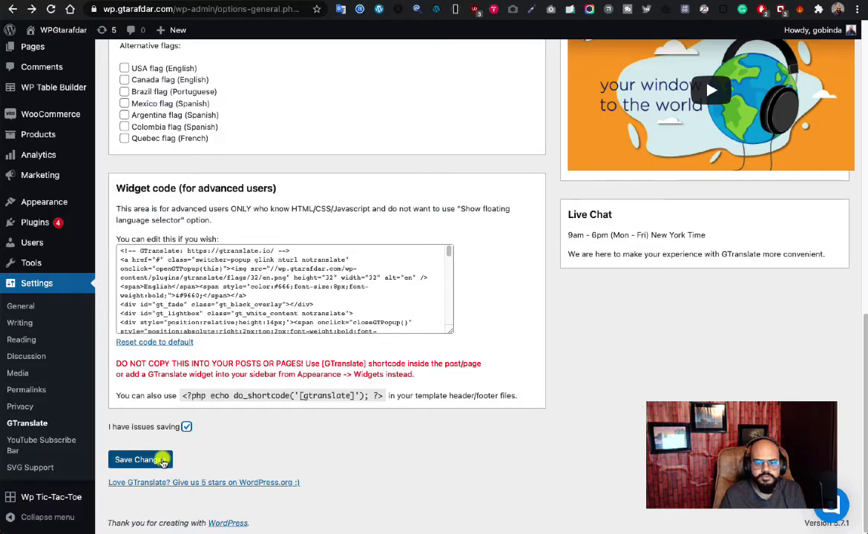
pyautogui.click(163, 461)
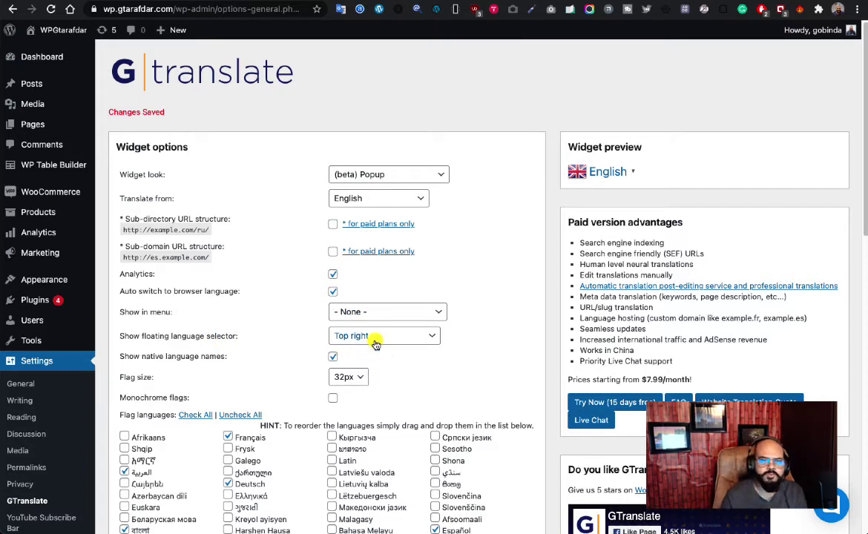
# - Open the site's homepage and check how the floating language selector behaves along the length of the page
pyautogui.click(77, 31)
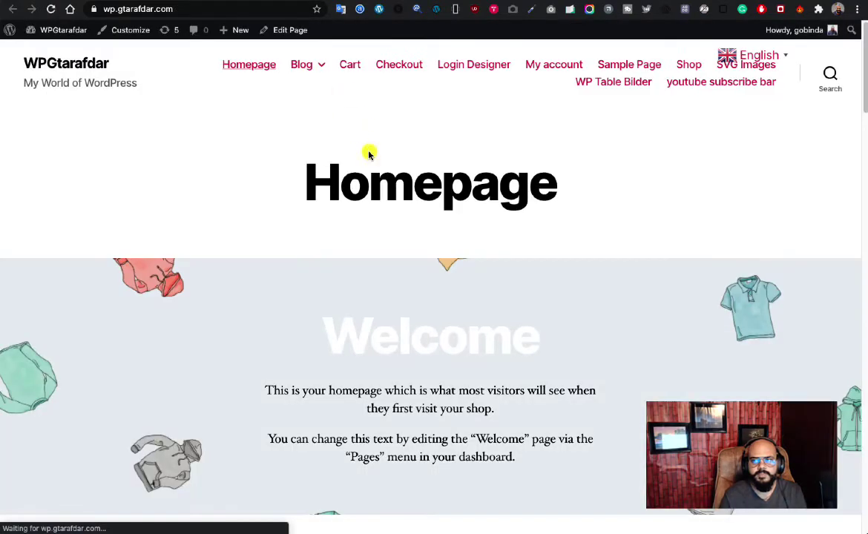
pyautogui.scroll(-1, 369, 153)
pyautogui.scroll(1, 369, 152)
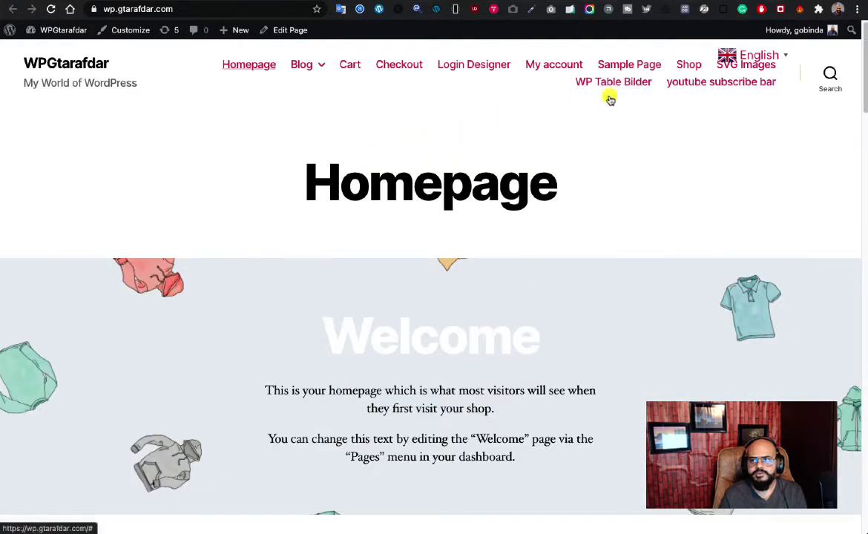
pyautogui.scroll(-10, 748, 63)
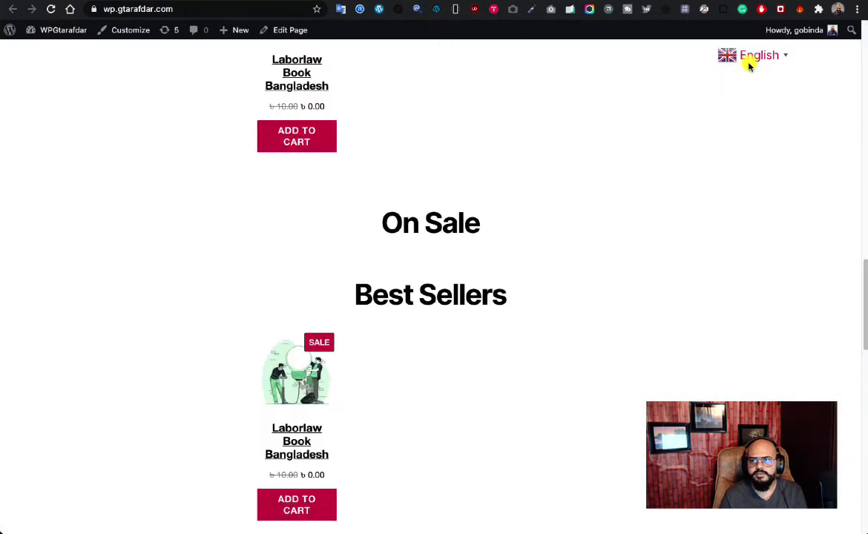
pyautogui.scroll(-3, 750, 65)
pyautogui.scroll(6, 750, 64)
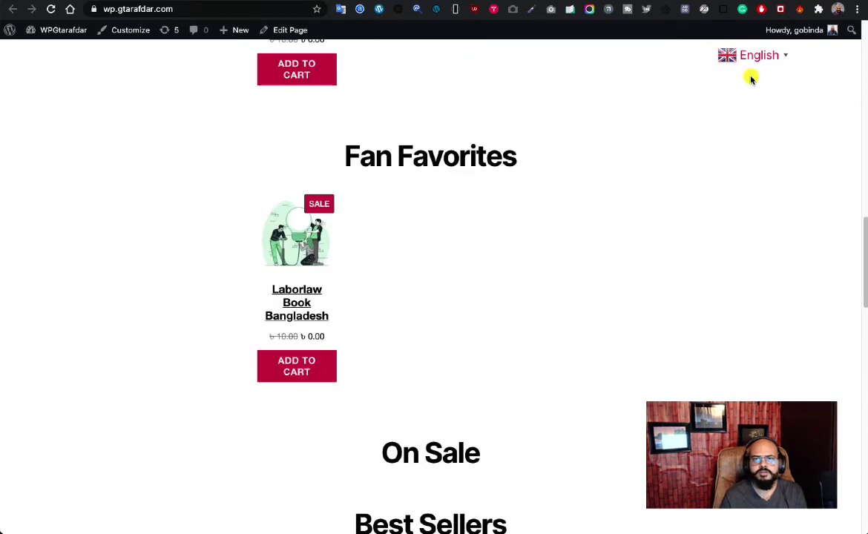
pyautogui.scroll(-5, 752, 80)
pyautogui.scroll(10, 752, 80)
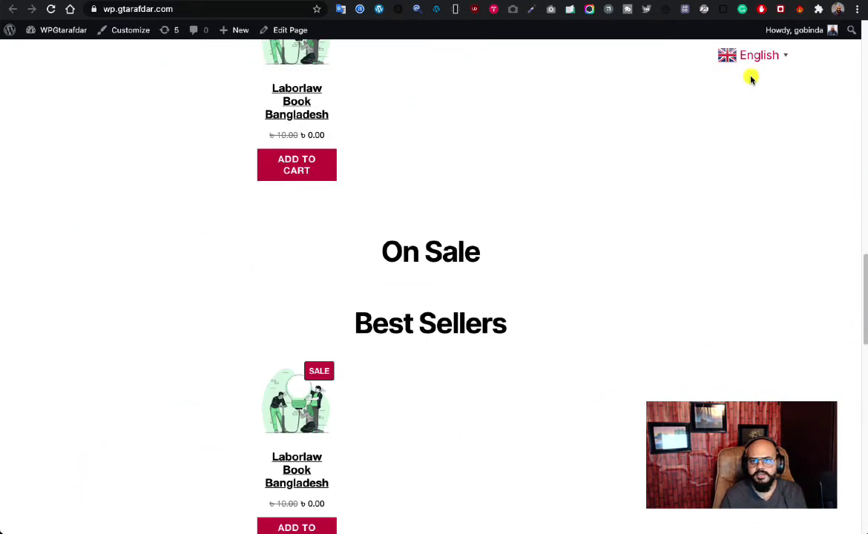
pyautogui.scroll(-2, 751, 80)
pyautogui.scroll(4, 752, 79)
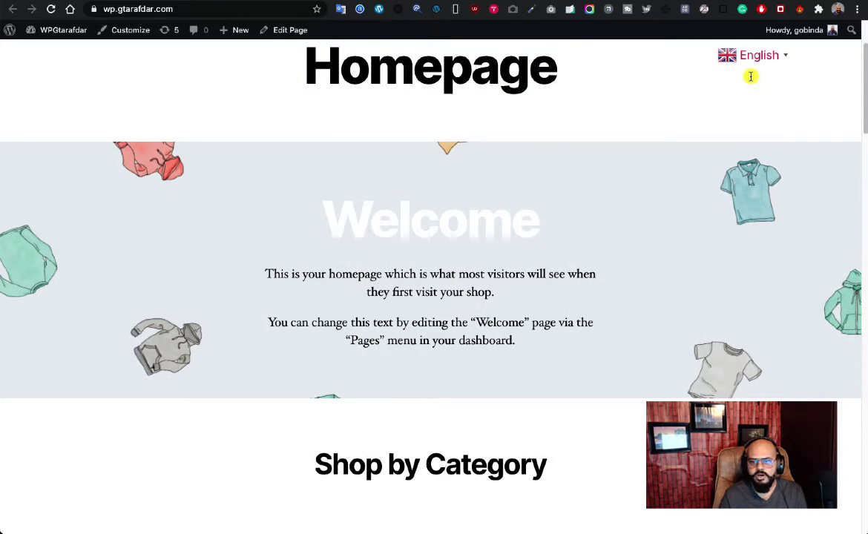
# - Switch the homepage to Bengali (বাংলা) with the floating language selector and check the translated header and welcome text
pyautogui.click(777, 56)
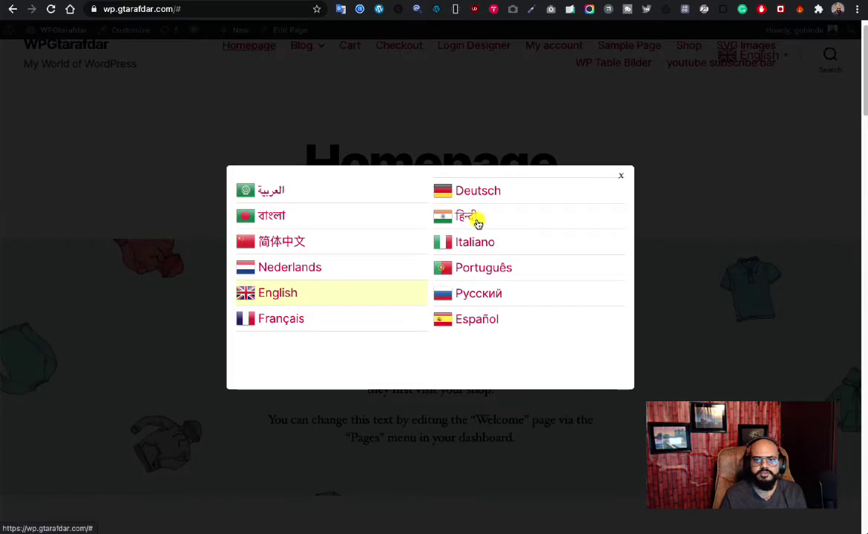
pyautogui.click(276, 218)
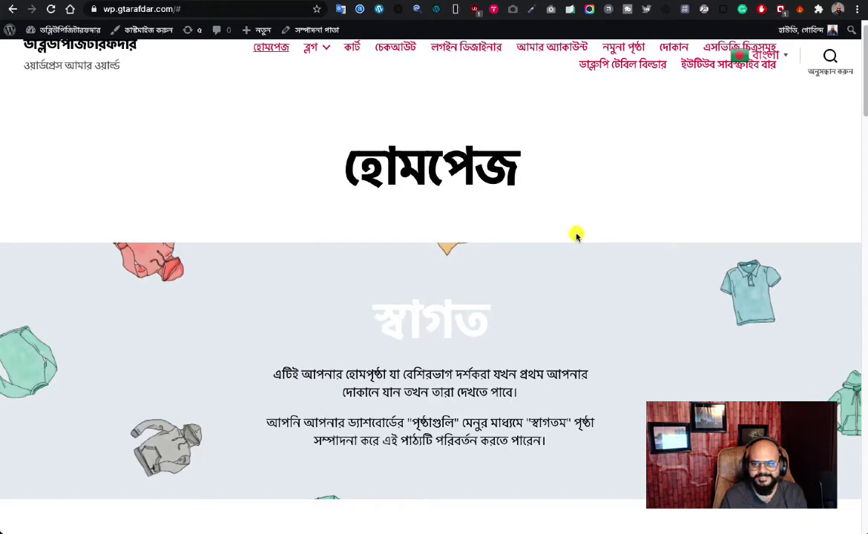
pyautogui.scroll(-3, 577, 235)
pyautogui.scroll(3, 577, 235)
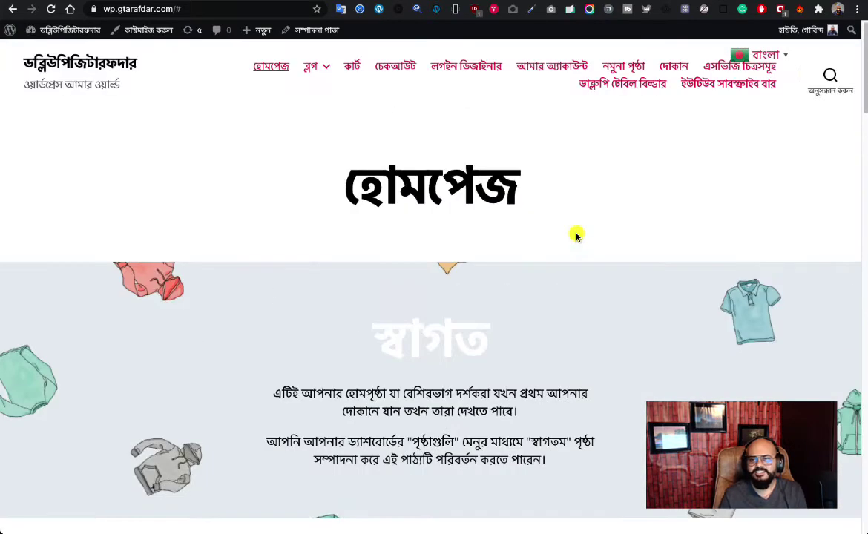
pyautogui.scroll(-1, 576, 235)
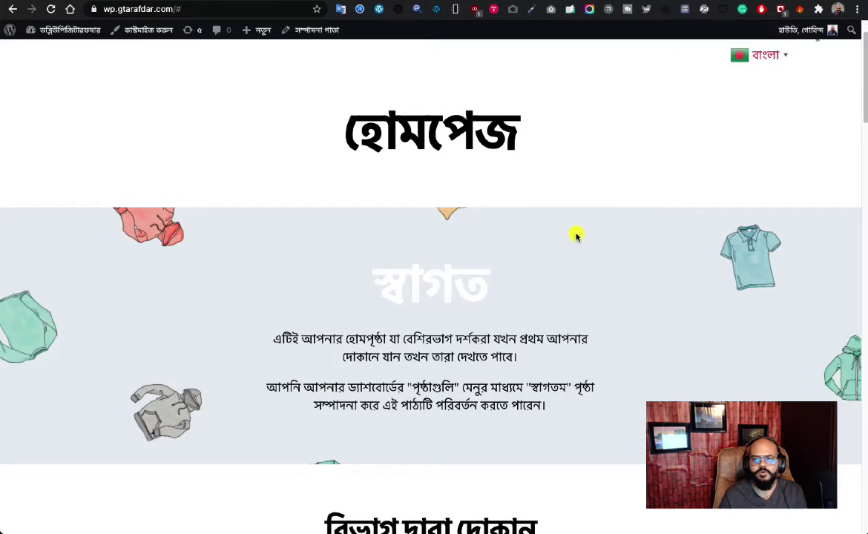
# - Examine the Bengali translation of the homepage's product sections along the length of the page
pyautogui.scroll(-3, 564, 239)
pyautogui.scroll(-5, 520, 251)
pyautogui.scroll(-3, 519, 253)
pyautogui.scroll(3, 520, 253)
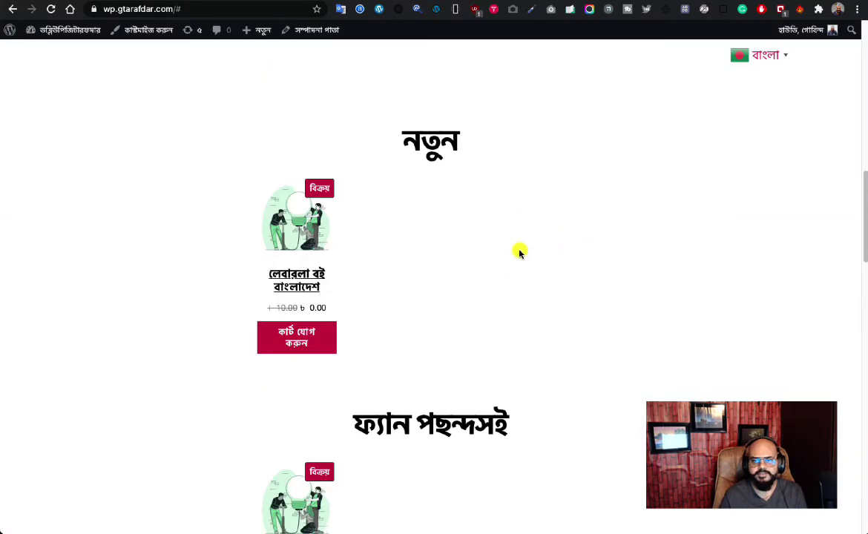
pyautogui.scroll(-1, 519, 253)
pyautogui.scroll(-3, 520, 253)
pyautogui.scroll(-4, 520, 253)
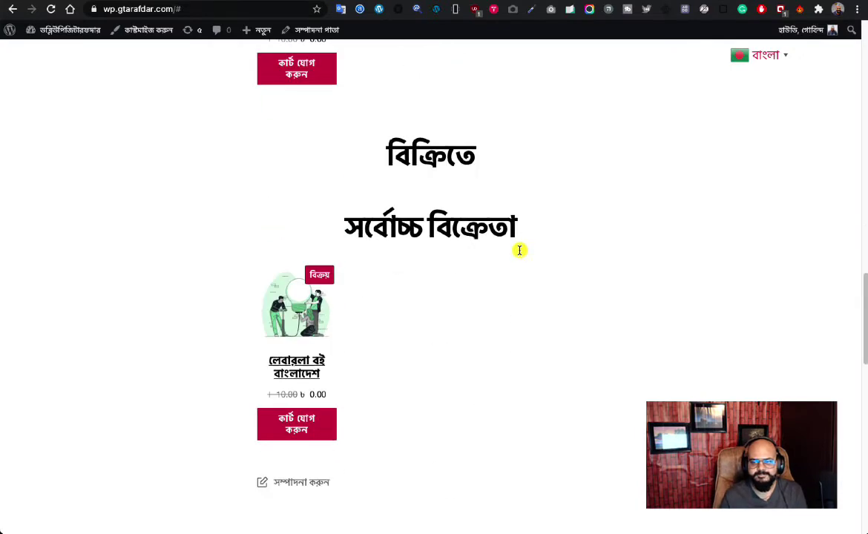
pyautogui.scroll(15, 519, 253)
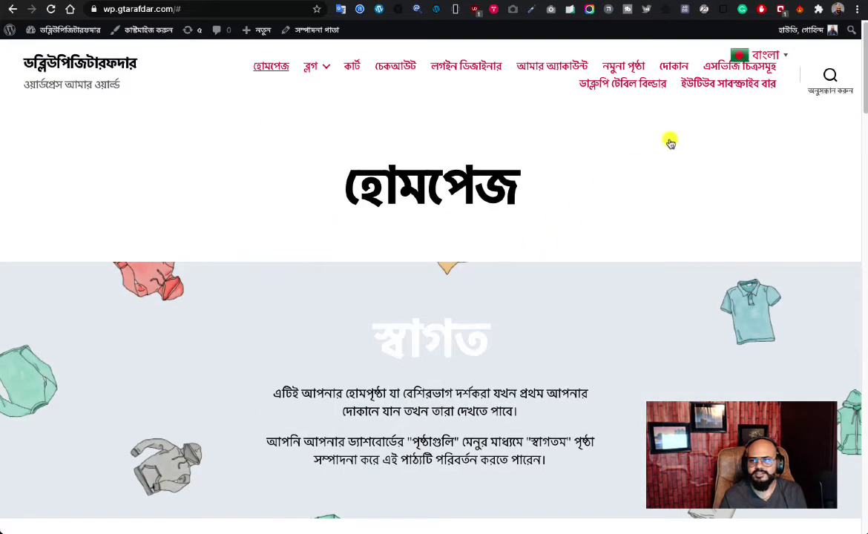
# - Dismiss the language popup without a choice, then open the Checkout page and examine its Bengali translation
pyautogui.click(780, 55)
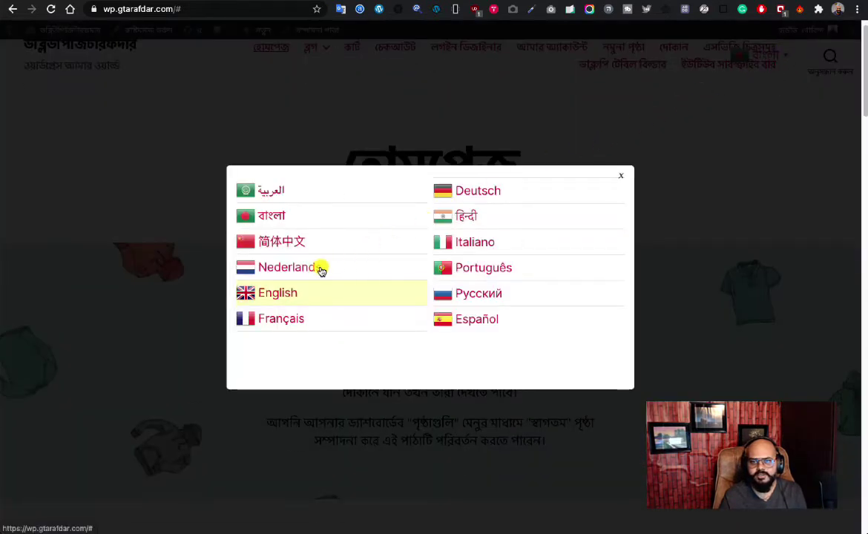
pyautogui.click(622, 179)
pyautogui.click(401, 68)
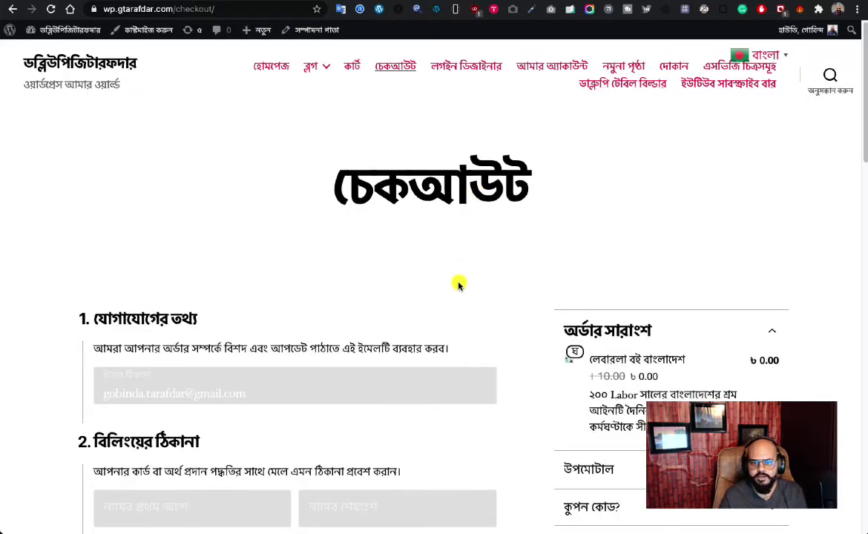
pyautogui.scroll(-2, 459, 284)
pyautogui.scroll(-1, 459, 283)
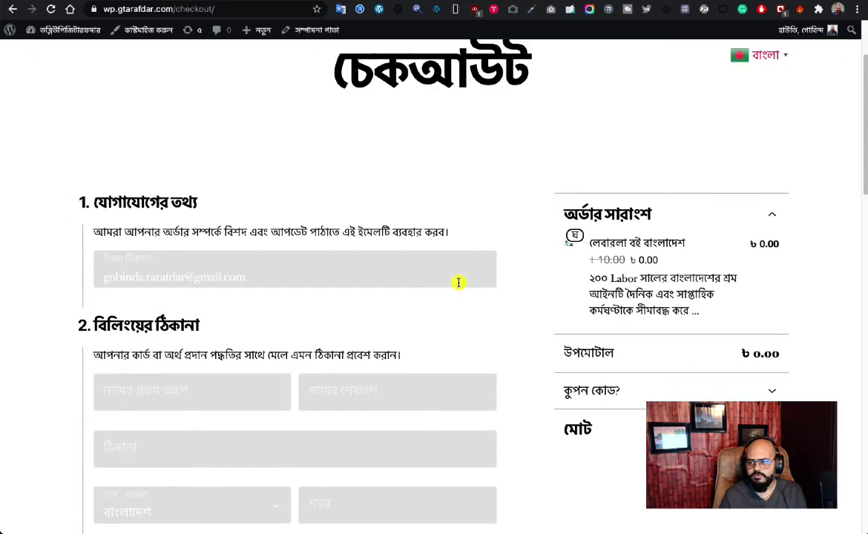
pyautogui.scroll(-10, 458, 283)
pyautogui.scroll(12, 459, 284)
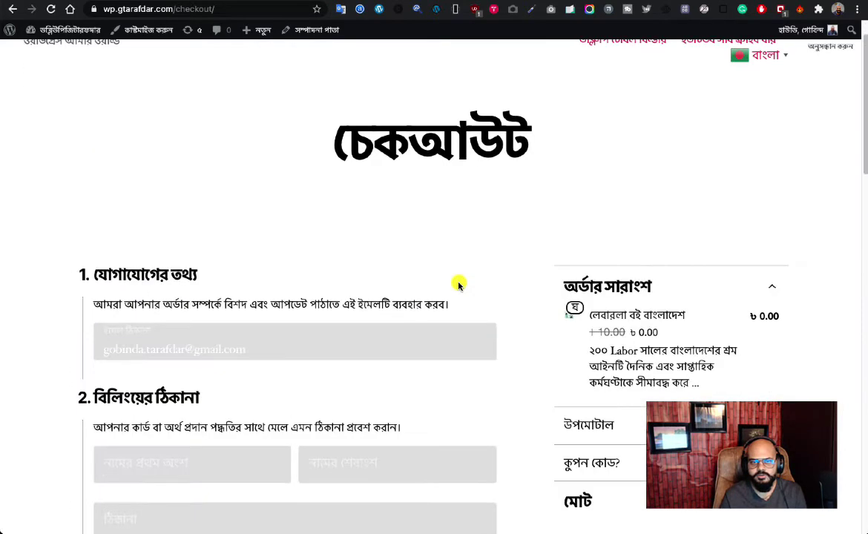
pyautogui.scroll(-1, 459, 285)
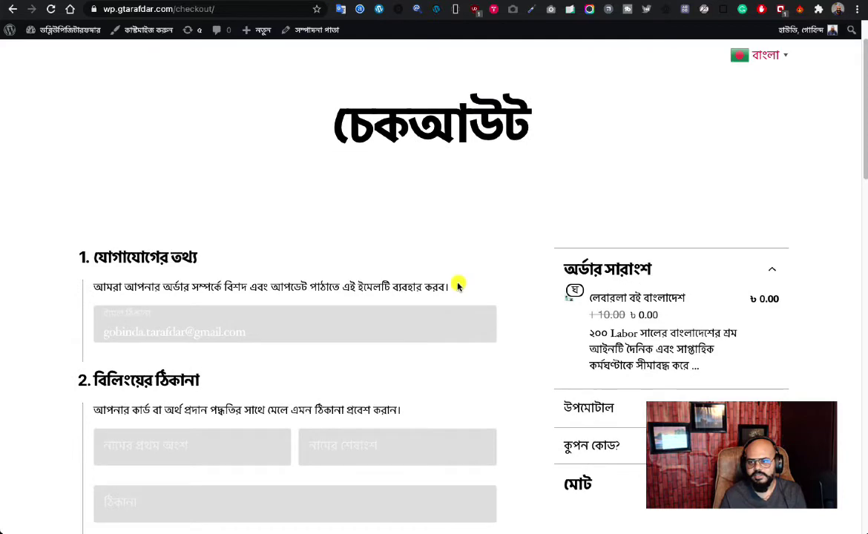
pyautogui.scroll(-10, 378, 343)
pyautogui.scroll(6, 377, 342)
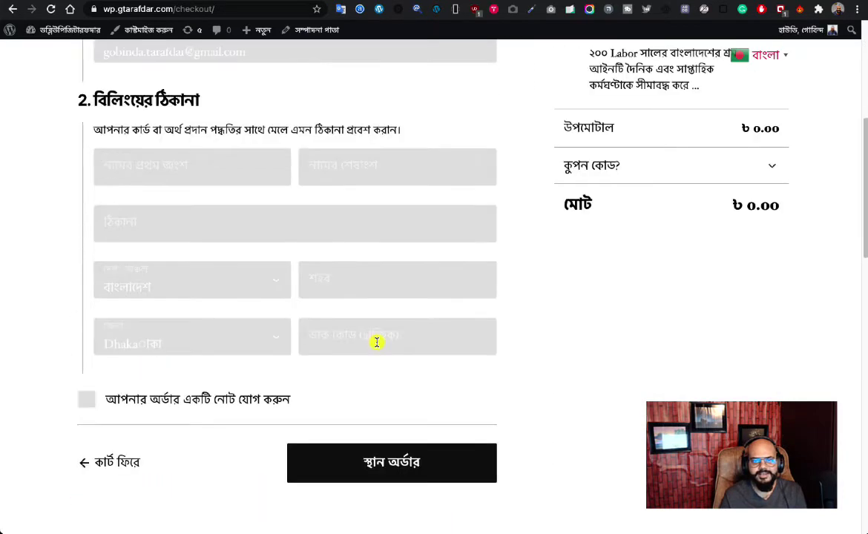
pyautogui.scroll(5, 377, 343)
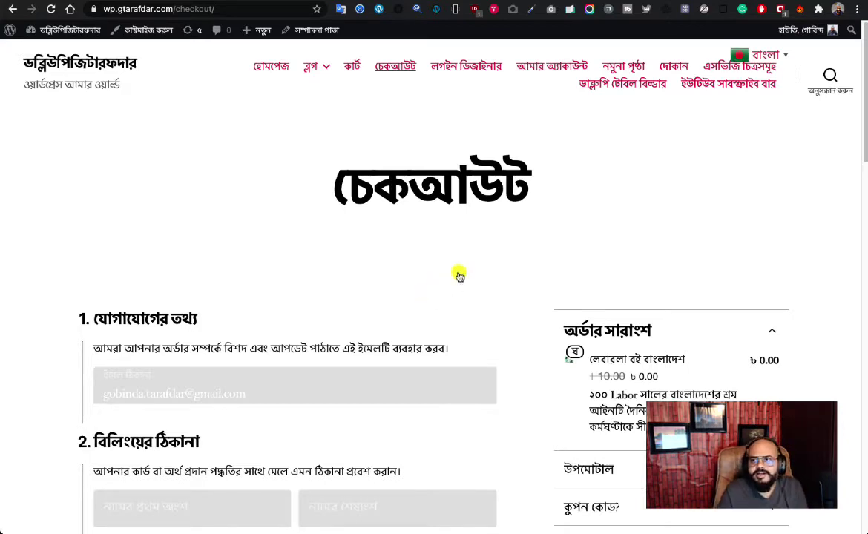
# - Switch the checkout page to Hindi (हिन्दी) and check the translated form and order summary
pyautogui.click(769, 57)
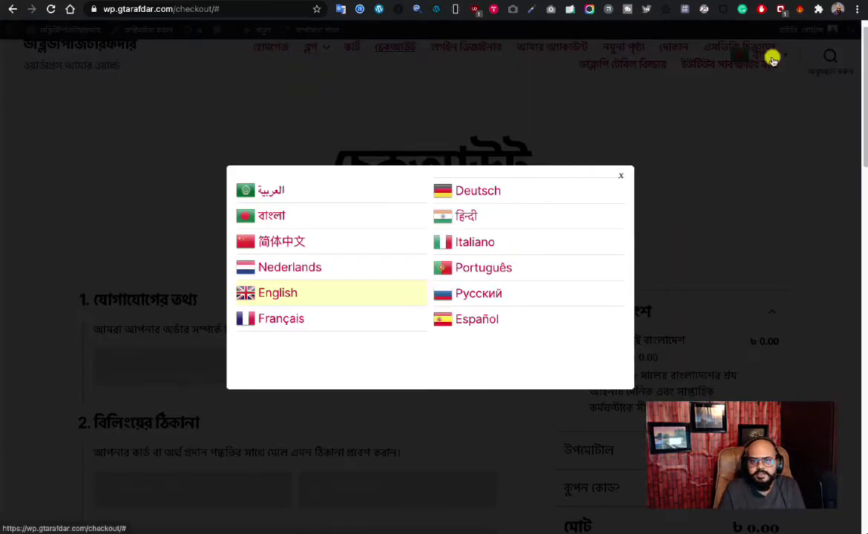
pyautogui.click(470, 217)
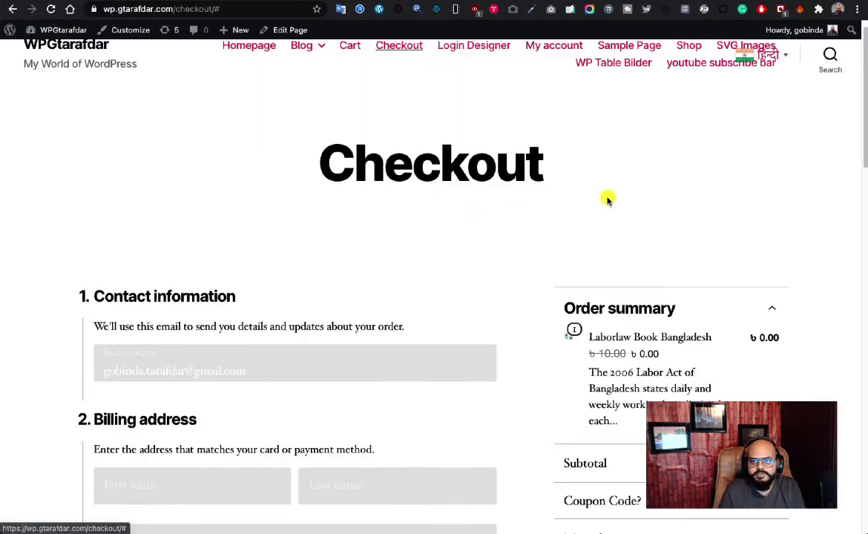
pyautogui.scroll(-3, 617, 208)
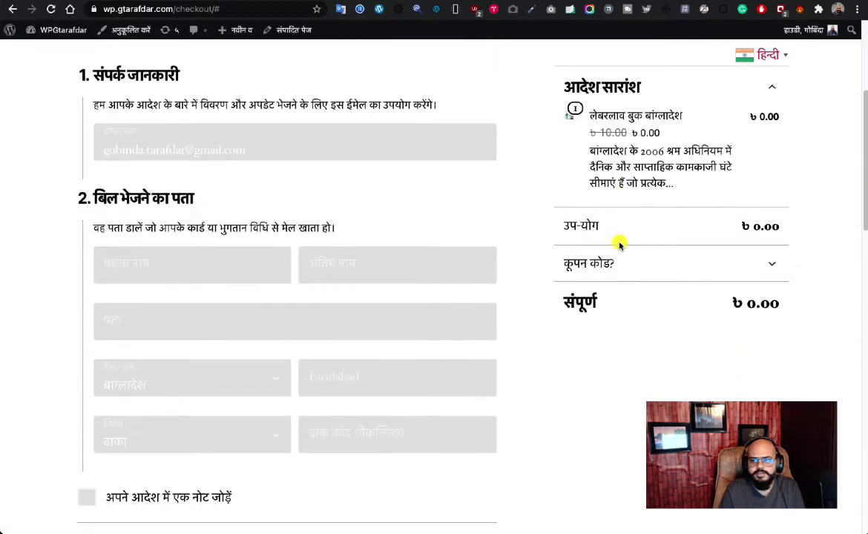
pyautogui.scroll(4, 618, 245)
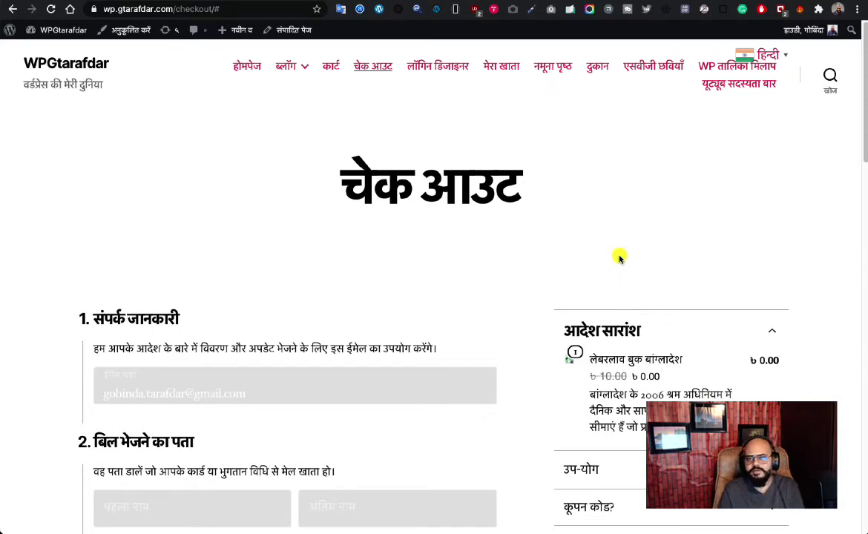
# - Switch the checkout page back to English and look over its form
pyautogui.click(765, 55)
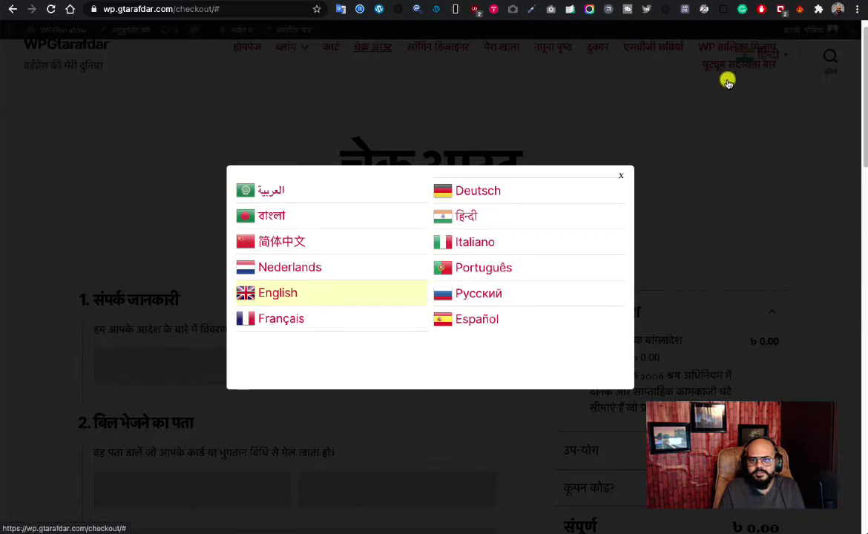
pyautogui.click(302, 294)
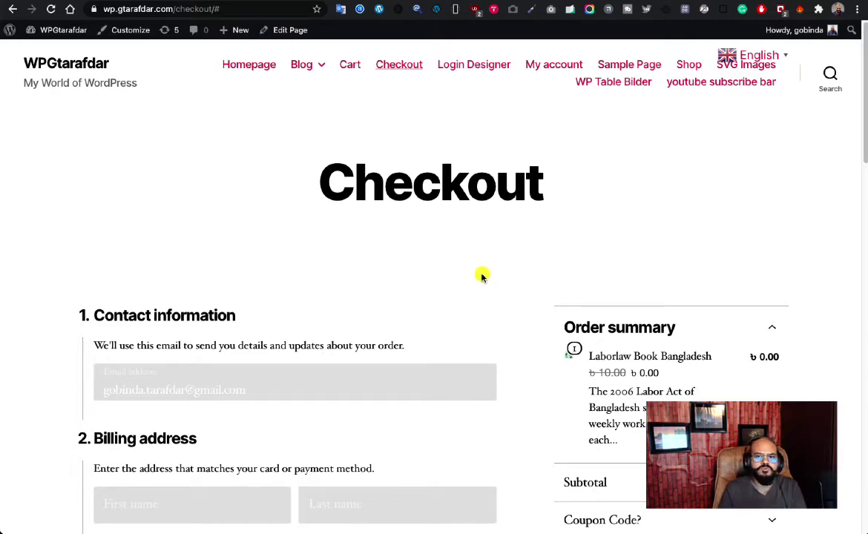
pyautogui.scroll(-10, 482, 276)
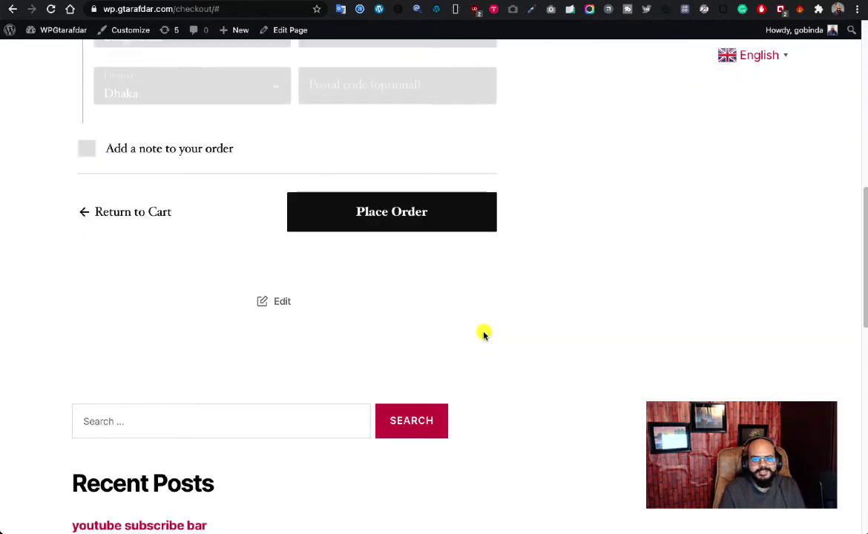
pyautogui.scroll(6, 483, 332)
pyautogui.scroll(4, 483, 331)
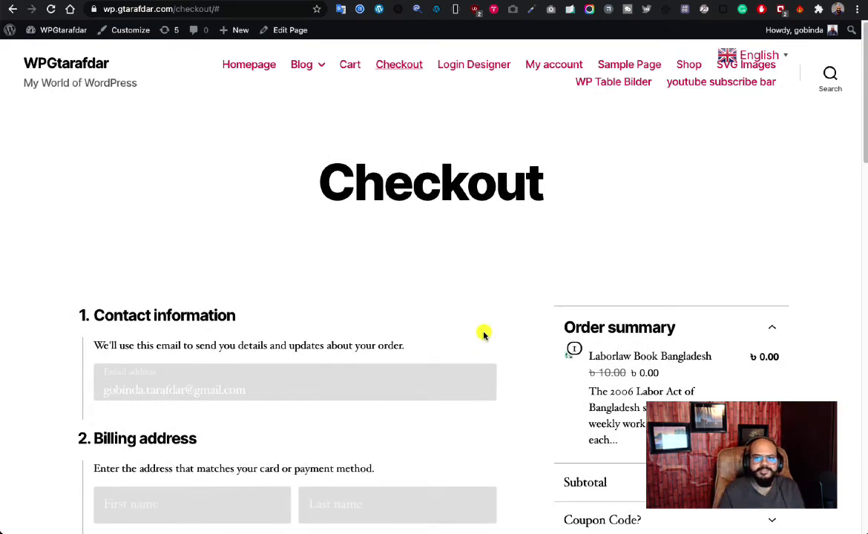
# - Examine the footer language widget on the checkout page and how the floating selector sits against the header menu
pyautogui.scroll(-15, 484, 335)
pyautogui.scroll(15, 484, 334)
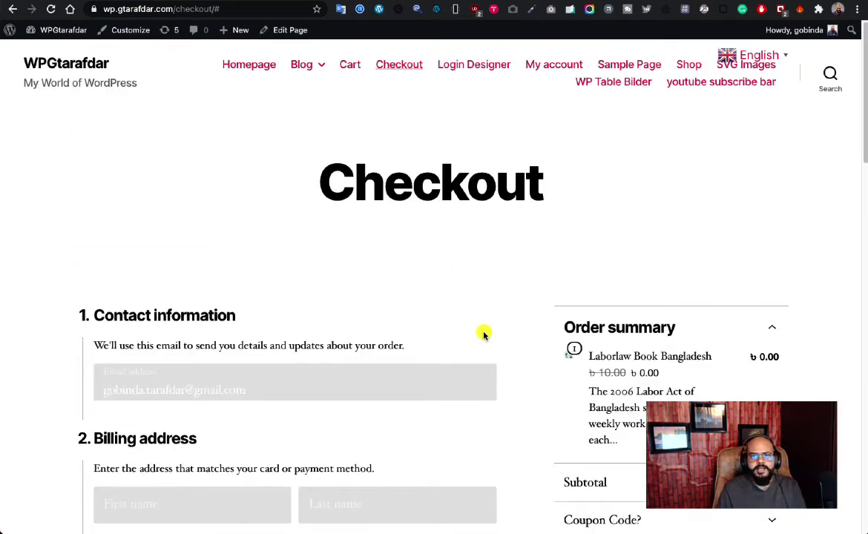
pyautogui.scroll(-15, 442, 210)
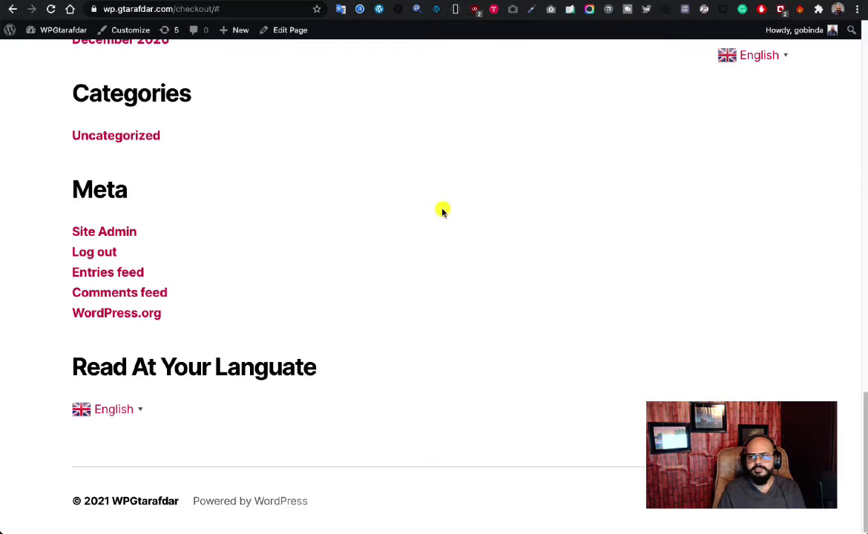
pyautogui.scroll(15, 442, 211)
pyautogui.scroll(-3, 442, 211)
pyautogui.scroll(3, 442, 209)
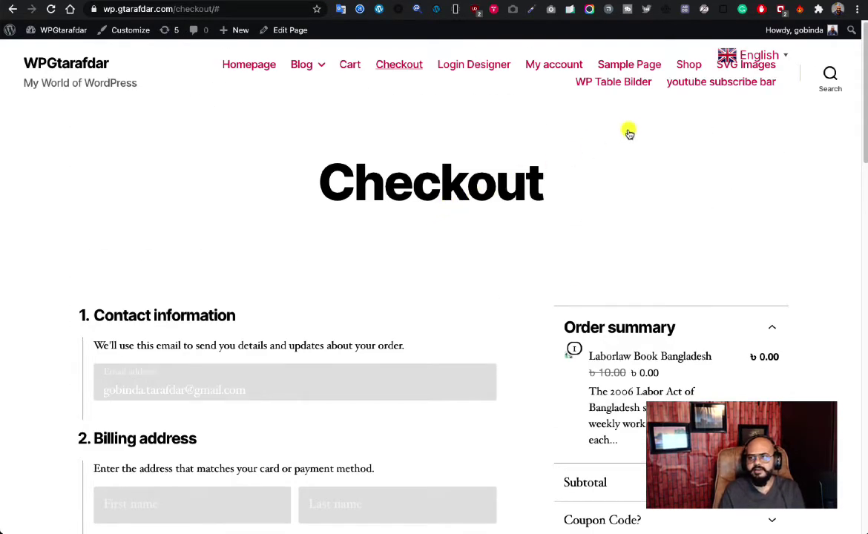
pyautogui.scroll(-2, 738, 83)
pyautogui.scroll(2, 740, 83)
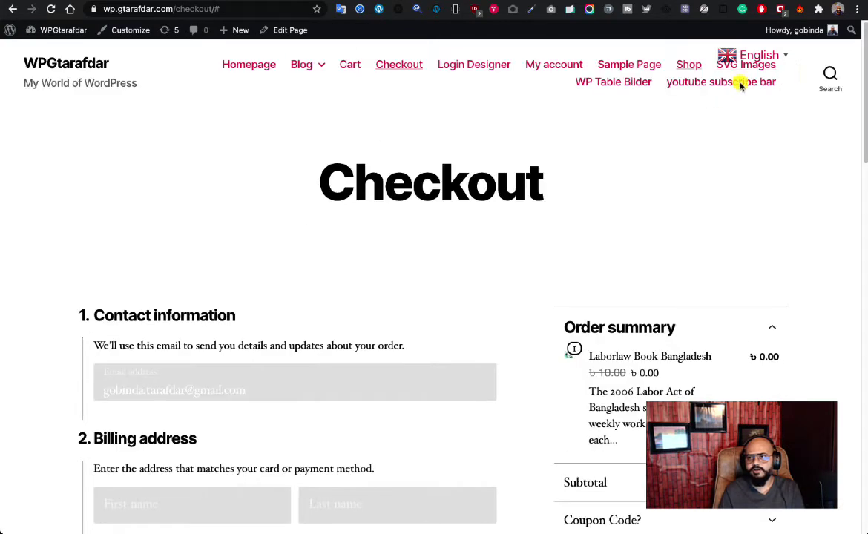
pyautogui.scroll(-1, 743, 96)
pyautogui.scroll(1, 742, 96)
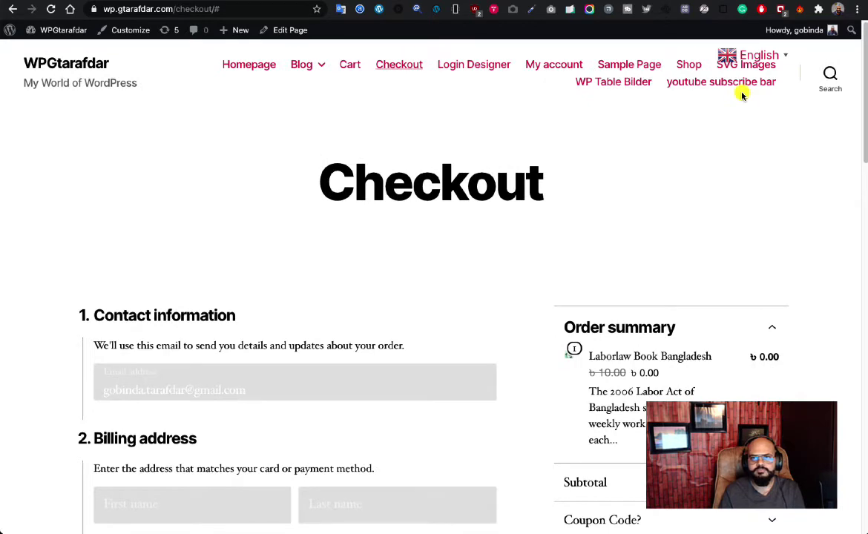
# - Set GTranslate's flag size to 24px and save the settings with the "I have issues saving" option enabled
pyautogui.click(230, 2)
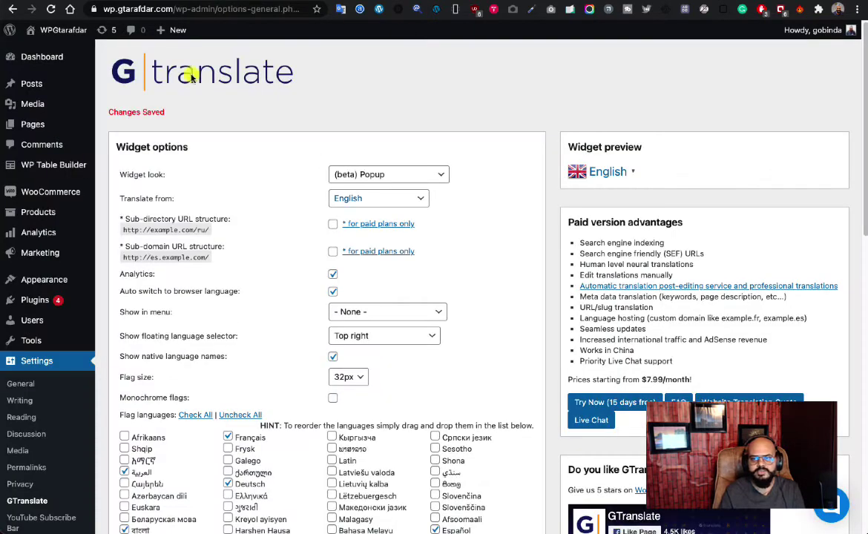
pyautogui.click(349, 377)
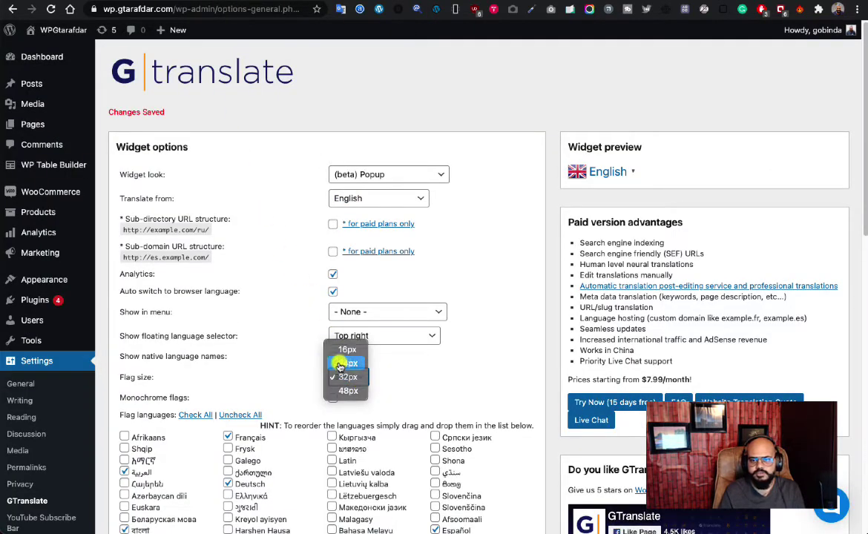
pyautogui.click(344, 363)
pyautogui.scroll(-9, 285, 355)
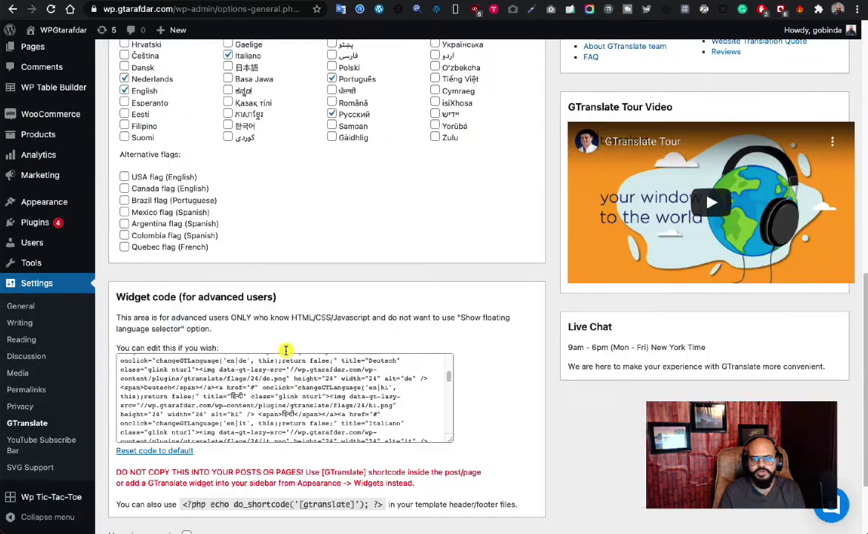
pyautogui.scroll(-3, 285, 350)
pyautogui.click(186, 429)
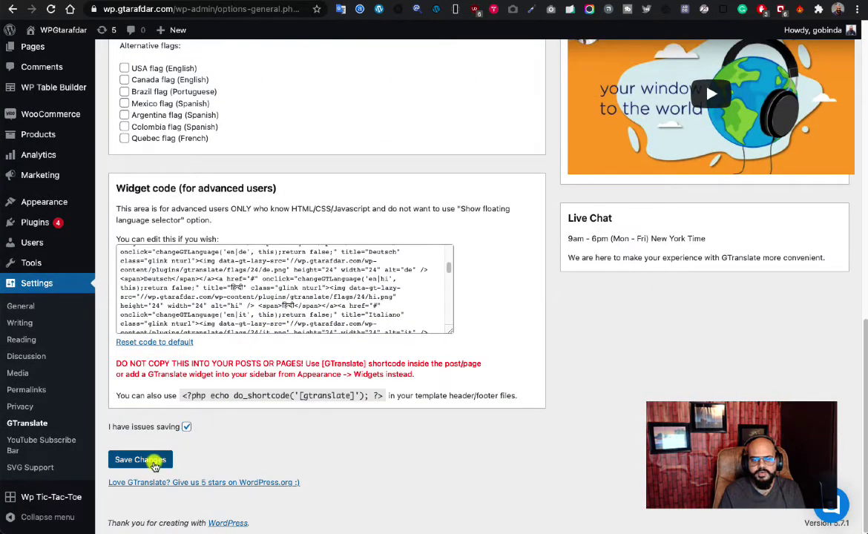
pyautogui.click(151, 459)
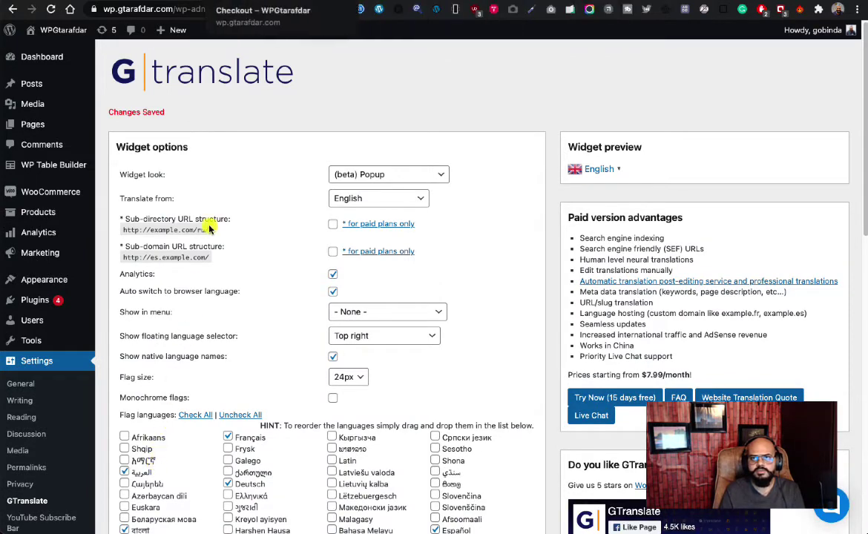
# - Return to the live checkout page, reload it and check the size and placement of the floating language selector
pyautogui.click(282, 3)
pyautogui.click(51, 9)
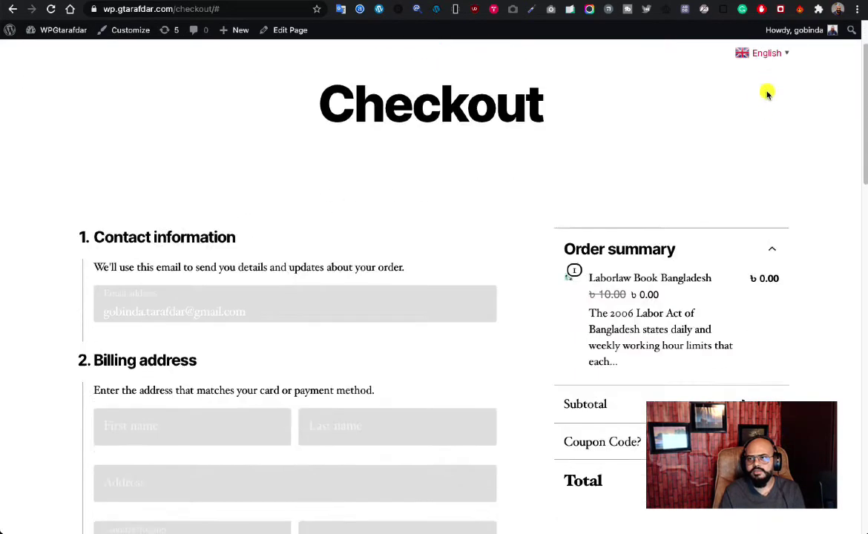
pyautogui.scroll(-5, 768, 93)
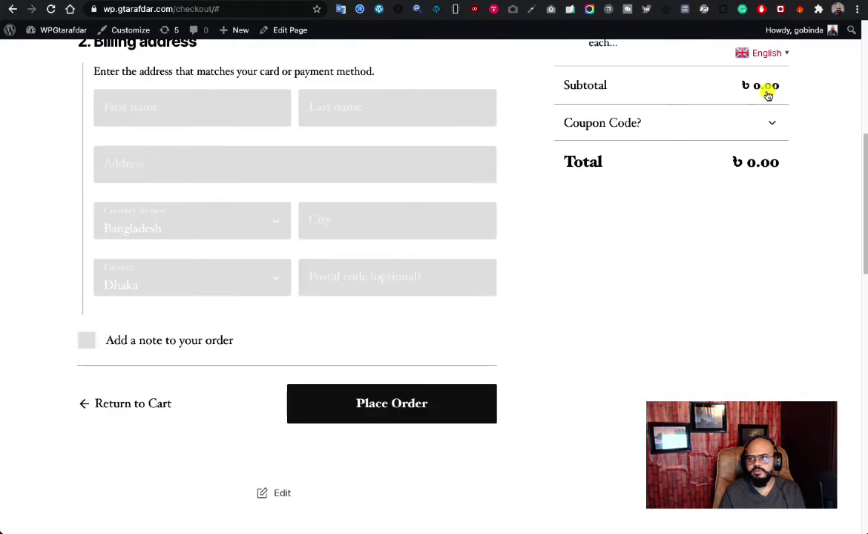
pyautogui.scroll(3, 768, 312)
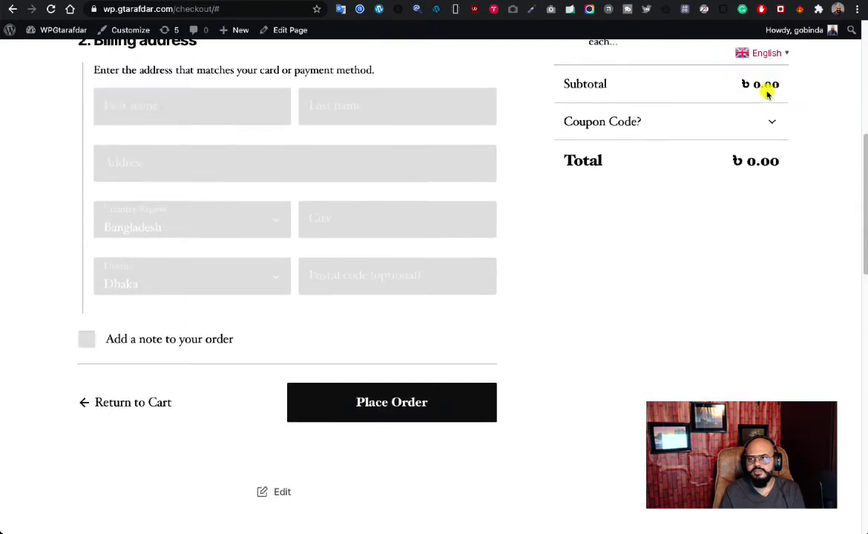
# - Change GTranslate's widget look to "Nice dropdown with flags" with dark colours and save with the "I have issues saving" option enabled
pyautogui.click(194, 3)
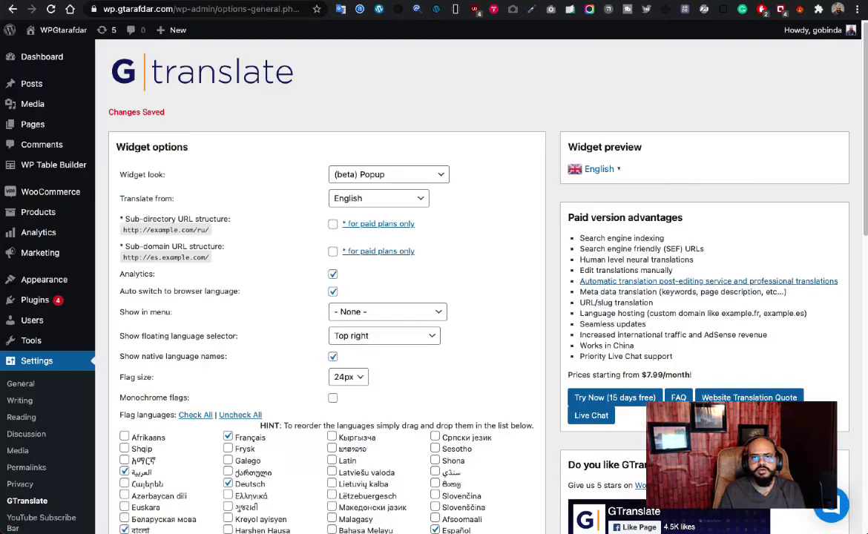
pyautogui.click(444, 178)
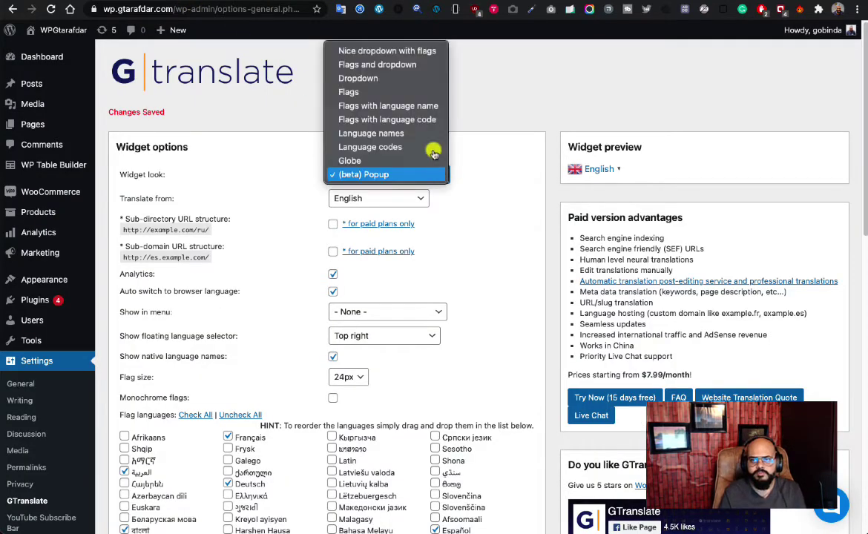
pyautogui.click(397, 52)
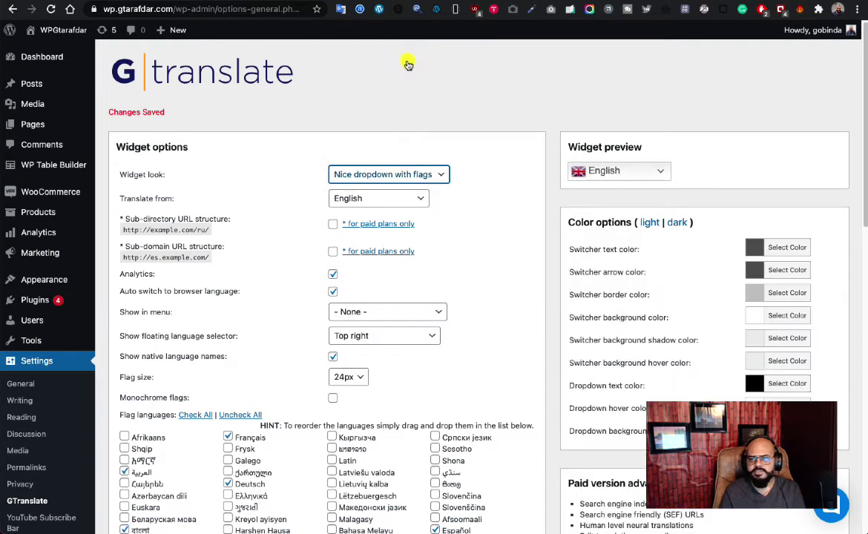
pyautogui.click(681, 223)
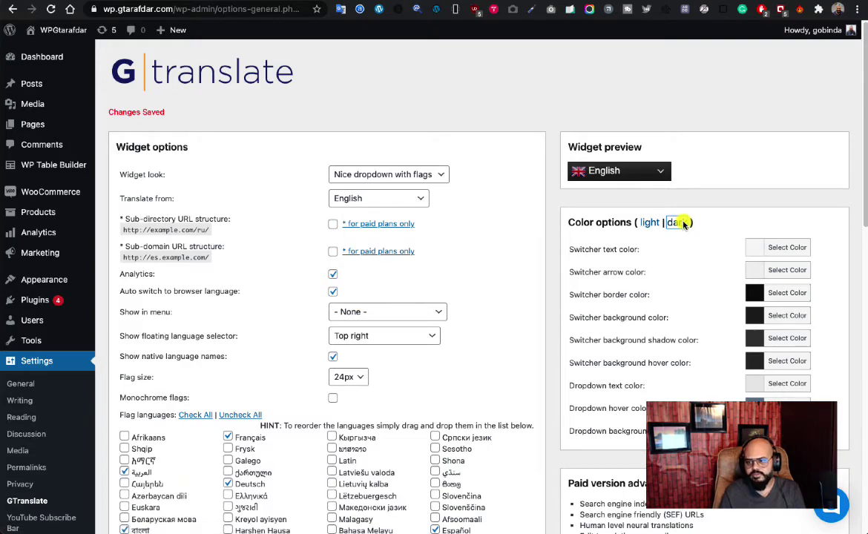
pyautogui.scroll(-15, 682, 222)
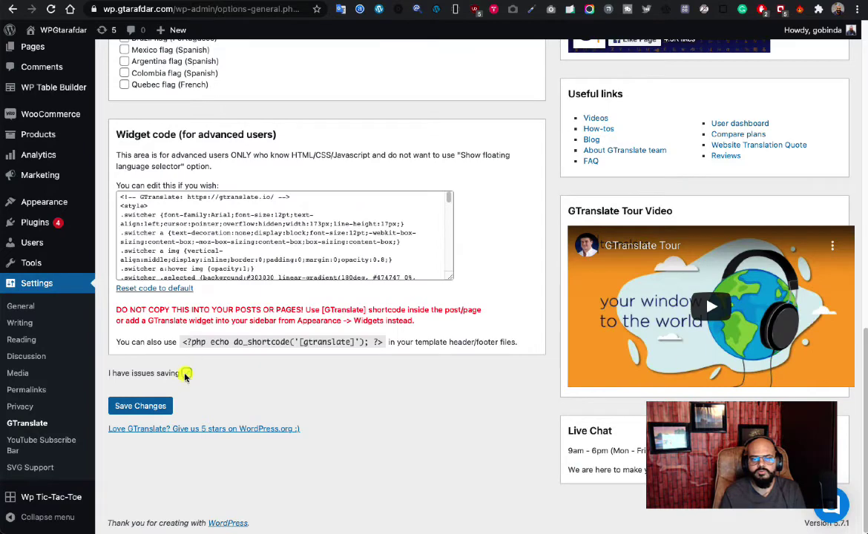
pyautogui.click(186, 373)
pyautogui.click(152, 407)
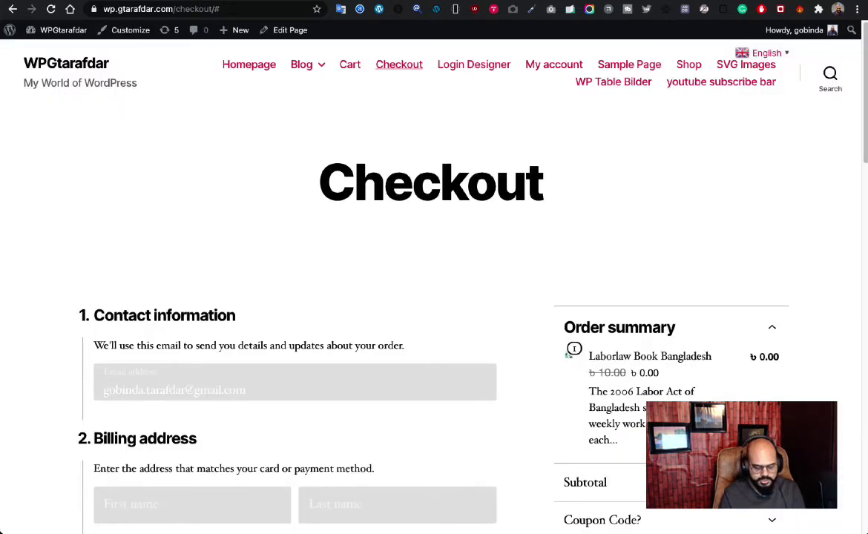
# - Reload the live checkout page and look through the languages offered in the floating dropdown switcher
pyautogui.press('F5')
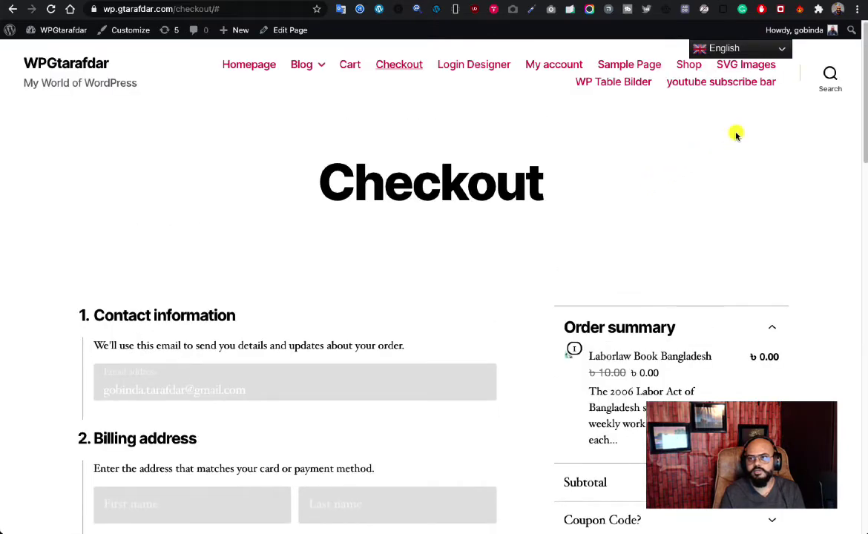
pyautogui.scroll(-15, 736, 134)
pyautogui.scroll(15, 736, 134)
pyautogui.click(780, 48)
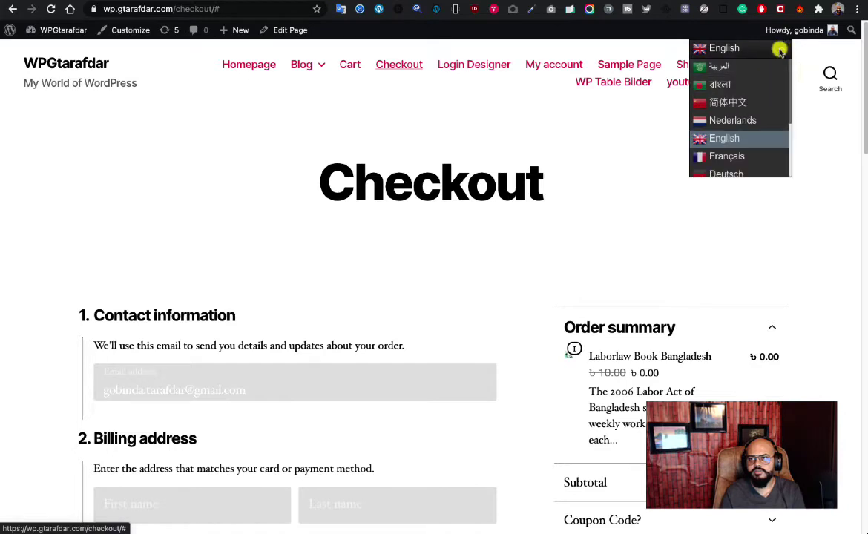
pyautogui.scroll(-3, 713, 140)
pyautogui.scroll(3, 713, 139)
pyautogui.scroll(-10, 713, 140)
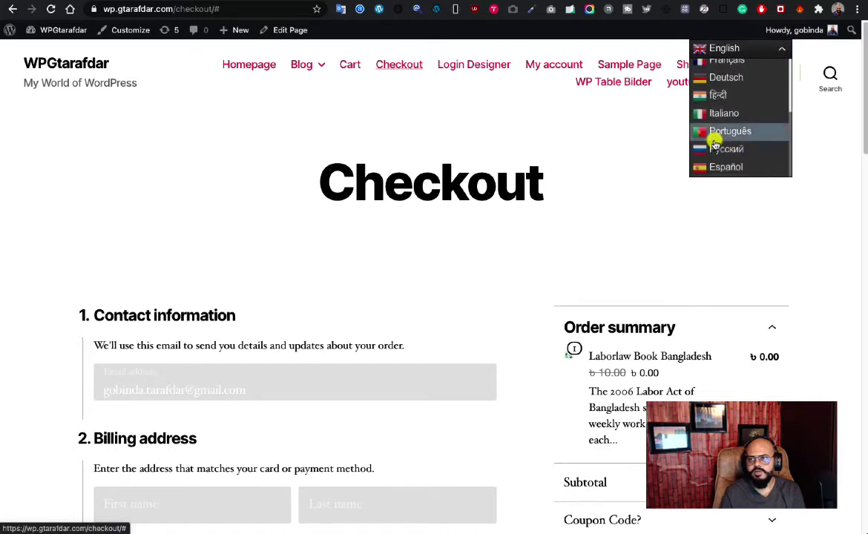
pyautogui.scroll(10, 715, 141)
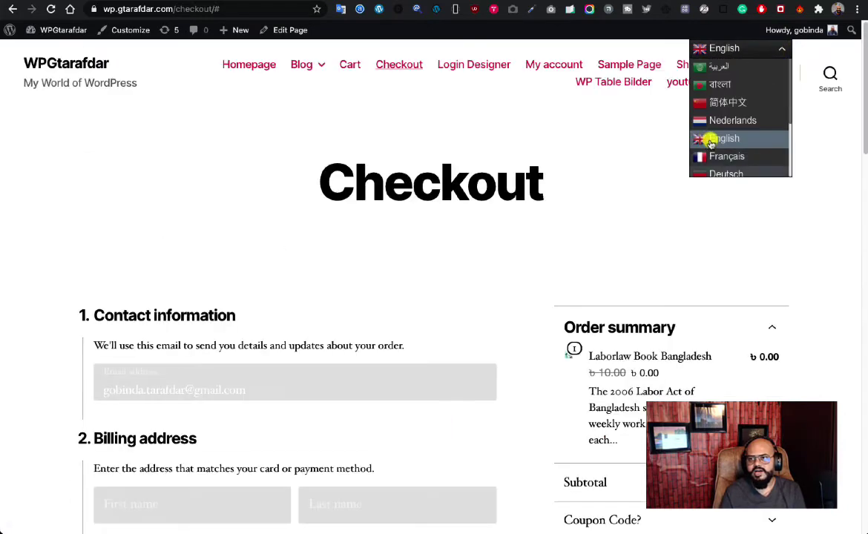
pyautogui.click(636, 136)
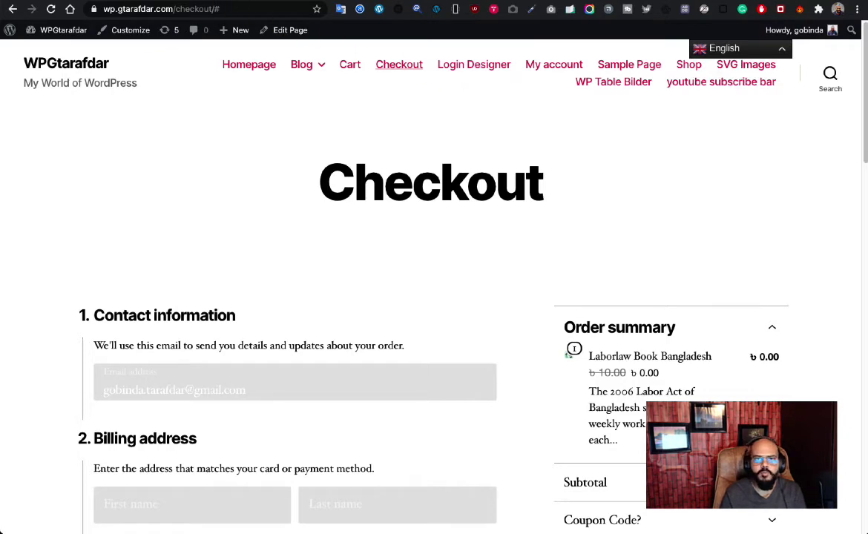
# - Set GTranslate's widget look back to "(beta) Popup" and save the settings with the "I have issues saving" option enabled
pyautogui.click(111, 2)
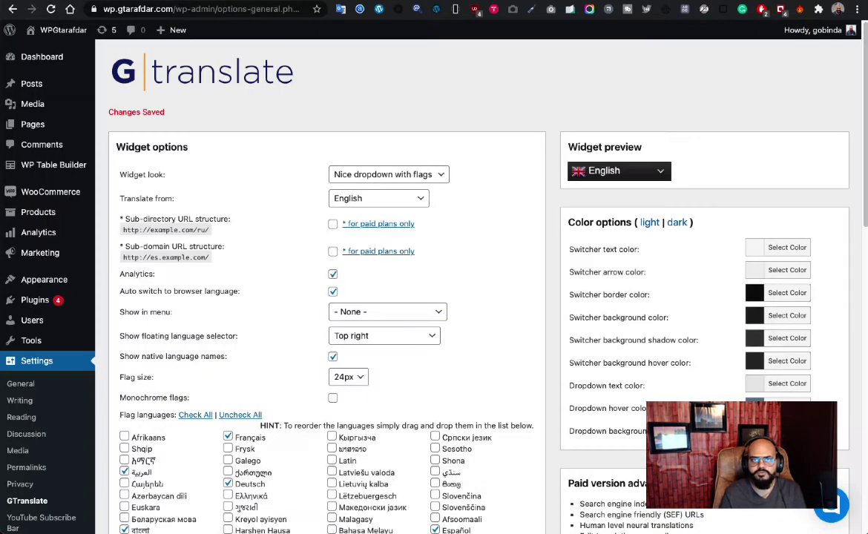
pyautogui.click(439, 174)
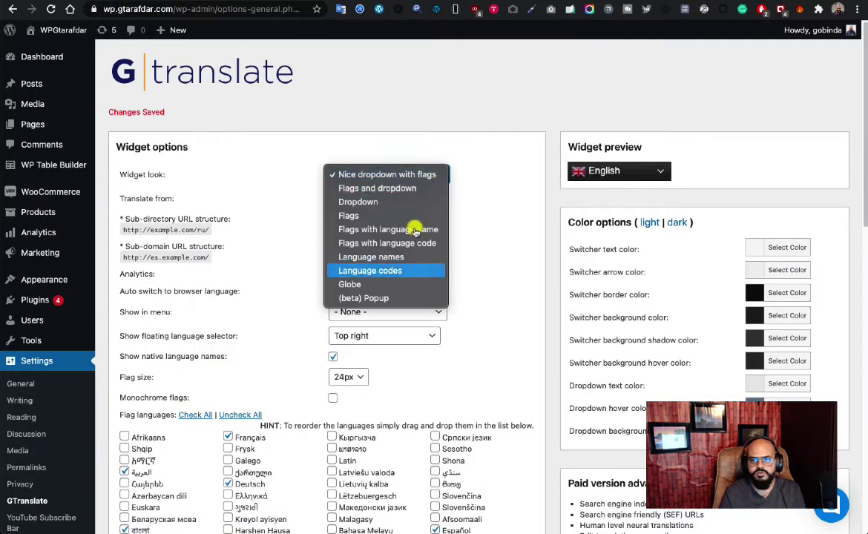
pyautogui.click(386, 298)
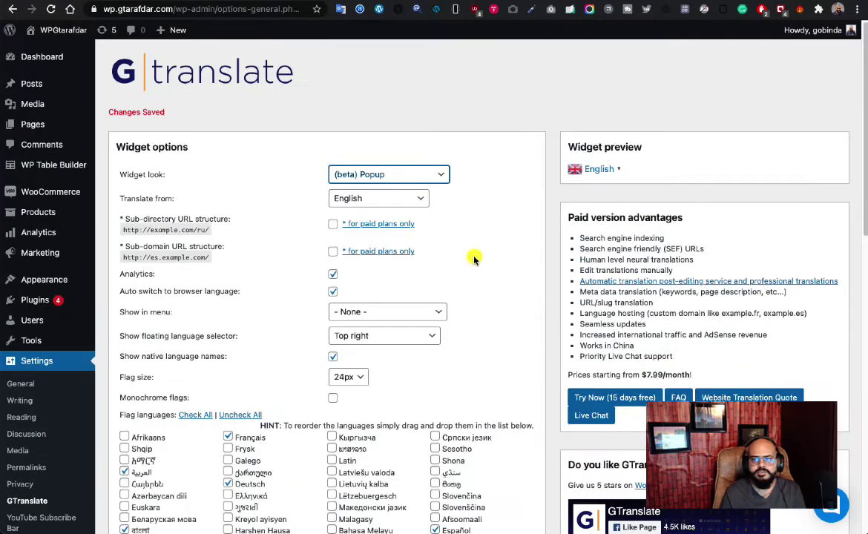
pyautogui.scroll(-15, 475, 258)
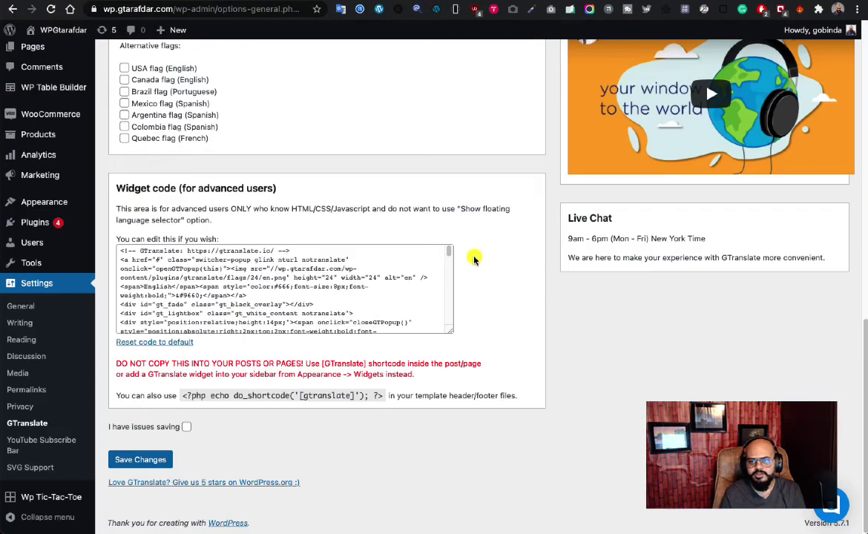
pyautogui.click(186, 428)
pyautogui.click(138, 459)
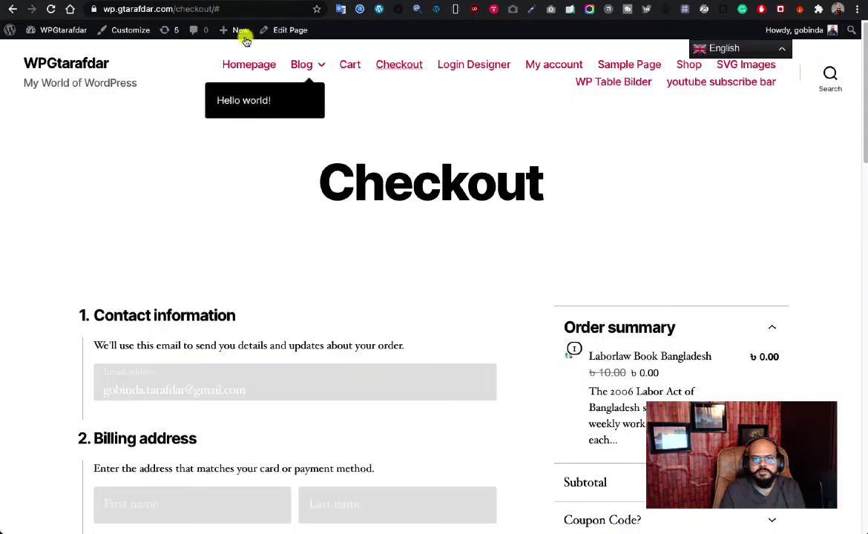
# - Go to the live site's homepage and open the Additional CSS editor in the theme customizer
pyautogui.click(250, 67)
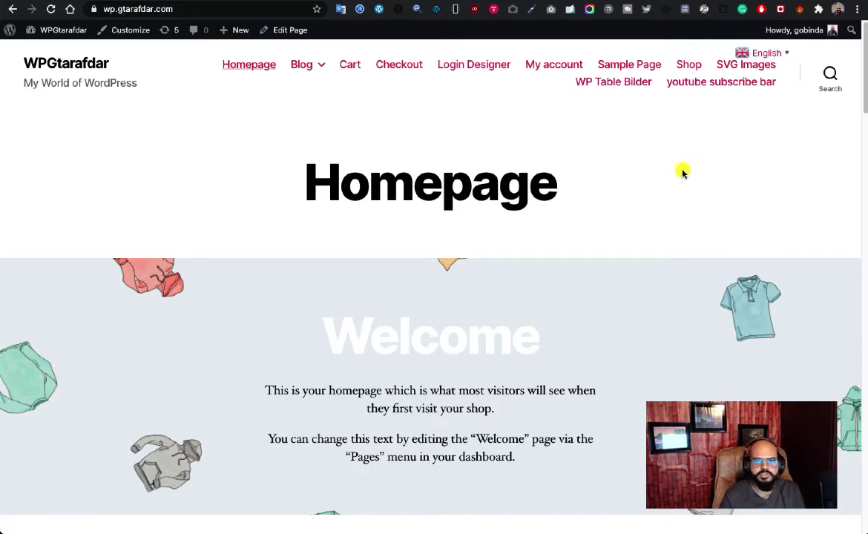
pyautogui.moveTo(63, 30)
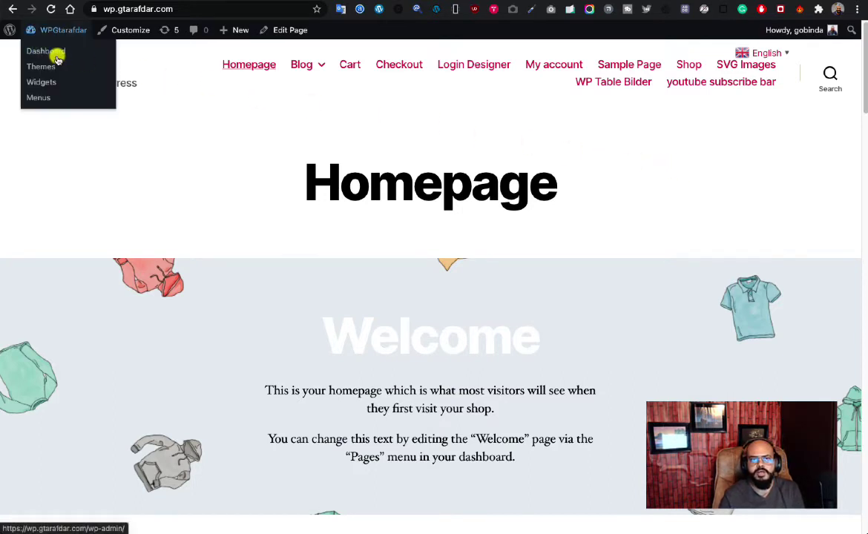
pyautogui.moveTo(133, 37)
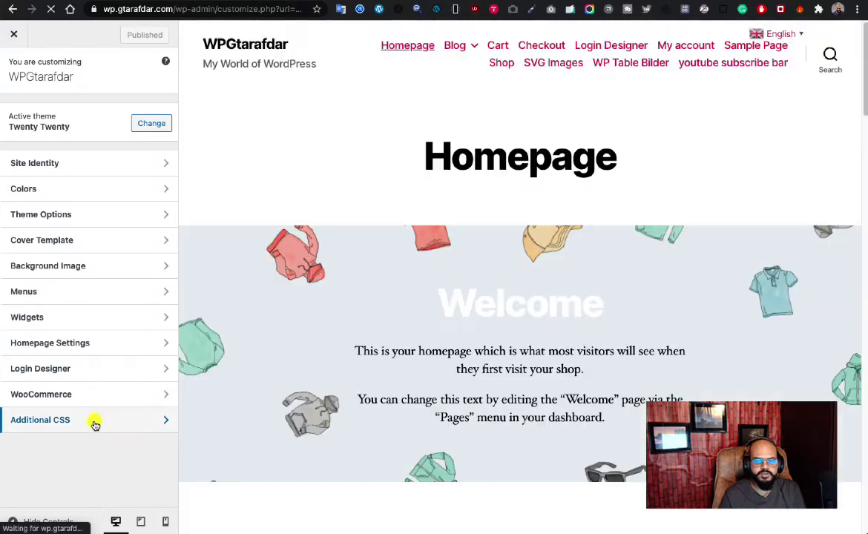
pyautogui.click(92, 421)
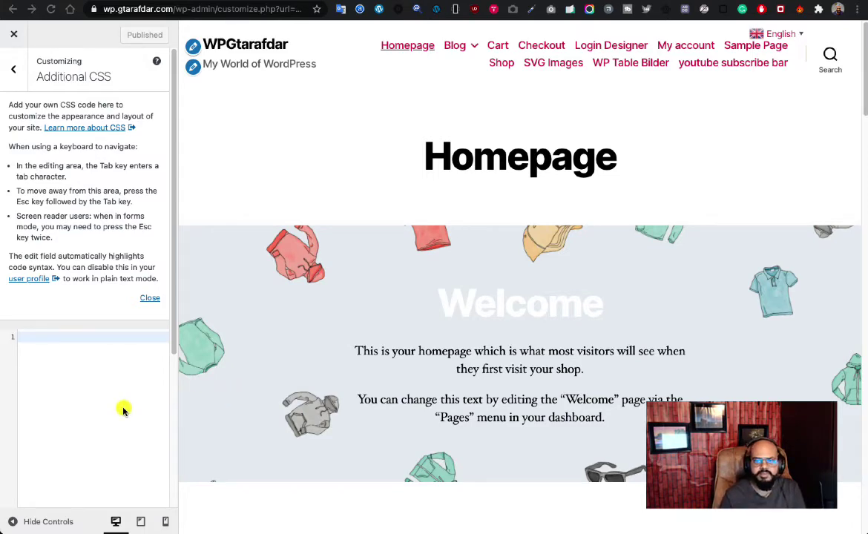
# - Add a CSS rule for .glink with background: white!important and padding-bottom:3px!important
pyautogui.scroll(-3, 815, 72)
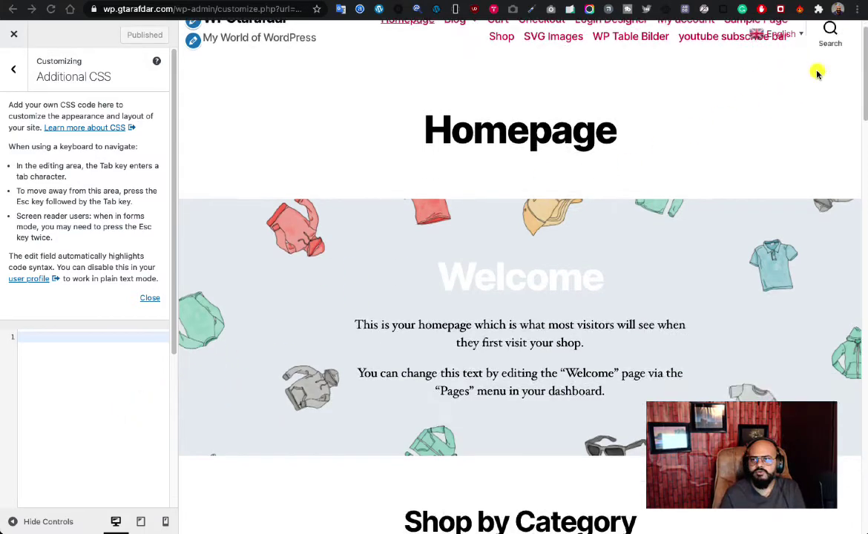
pyautogui.scroll(3, 816, 72)
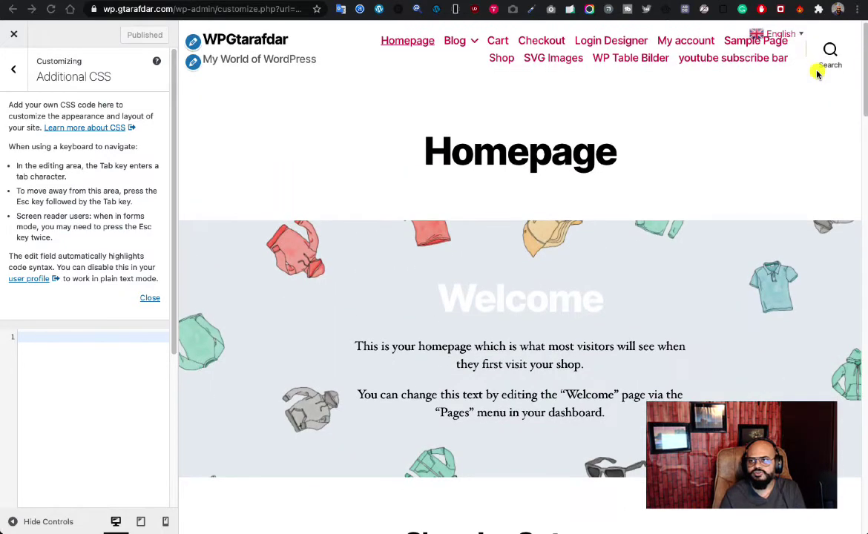
pyautogui.scroll(1, 770, 104)
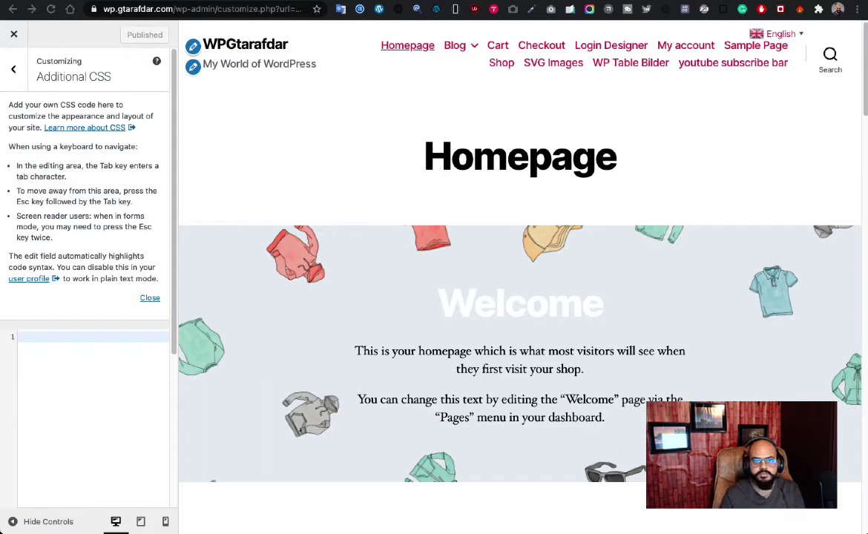
pyautogui.click(58, 336)
pyautogui.write('.glink { \tbackground: white!important; \tpadding-bottom:3px!important  }')
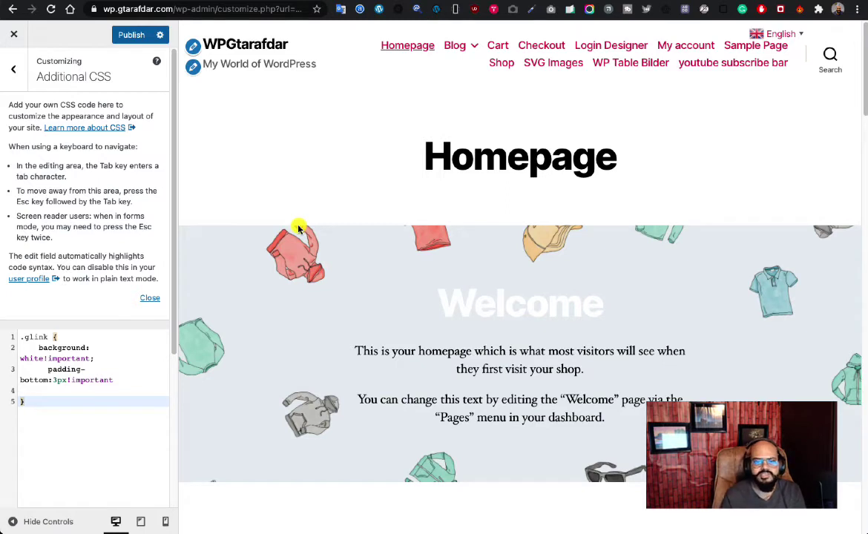
# - Change the .glink background colour to yellow and check the language selector while moving through the preview
pyautogui.doubleClick(27, 359)
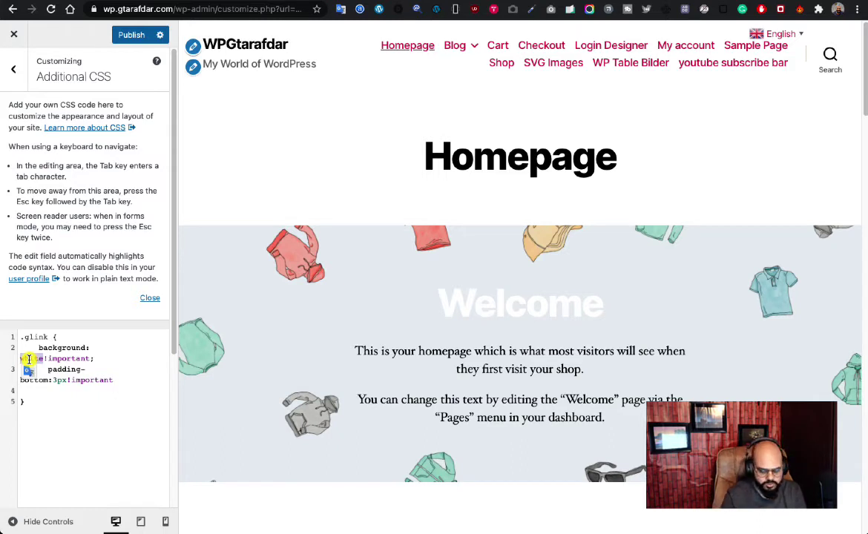
pyautogui.write('yellow')
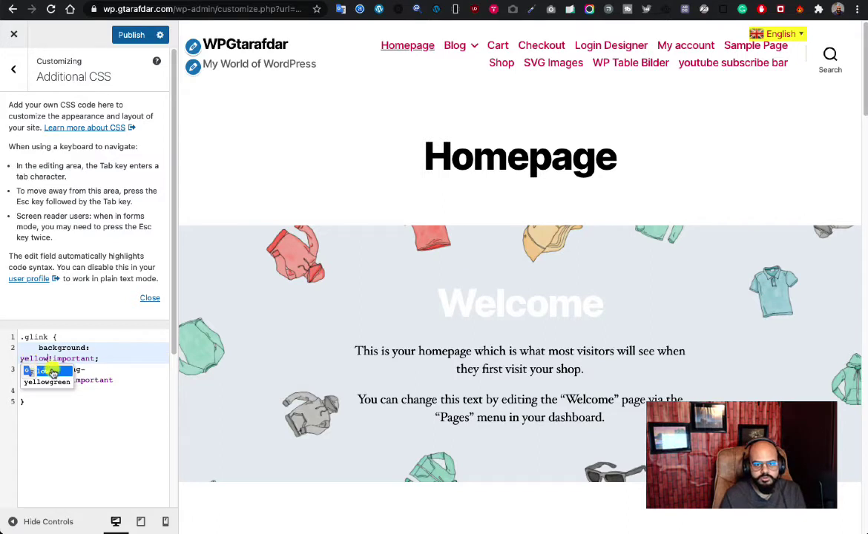
pyautogui.click(52, 371)
pyautogui.scroll(-3, 58, 407)
pyautogui.scroll(3, 58, 408)
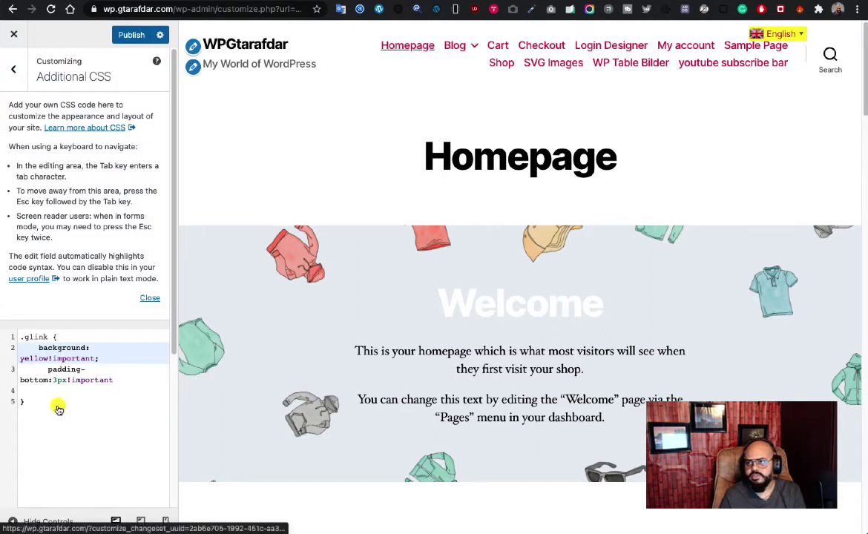
# - Try greenyellow as the .glink background colour and check the language selector against the page preview
pyautogui.doubleClick(32, 360)
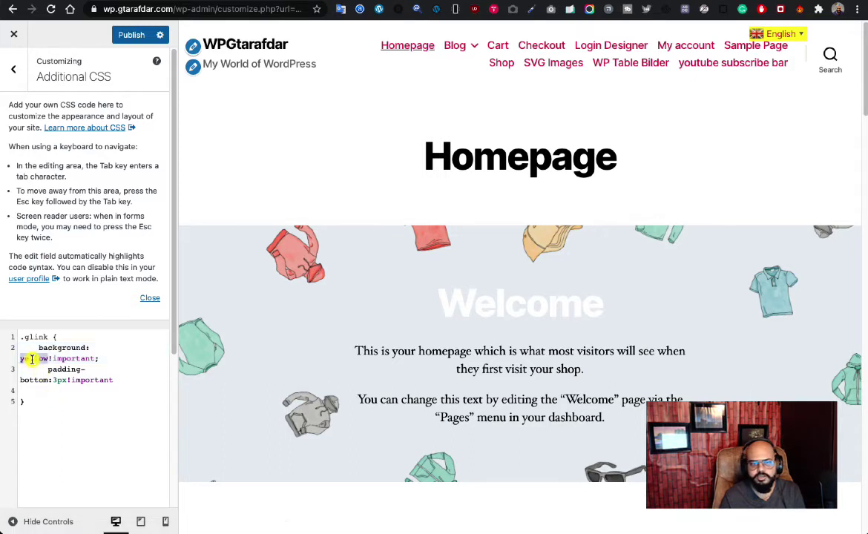
pyautogui.write('gree')
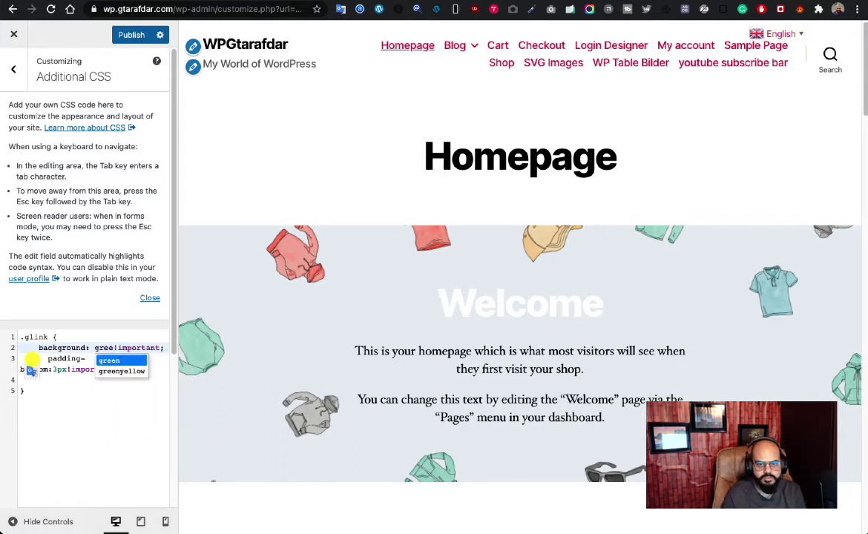
pyautogui.click(123, 369)
pyautogui.scroll(-8, 746, 147)
pyautogui.scroll(10, 747, 150)
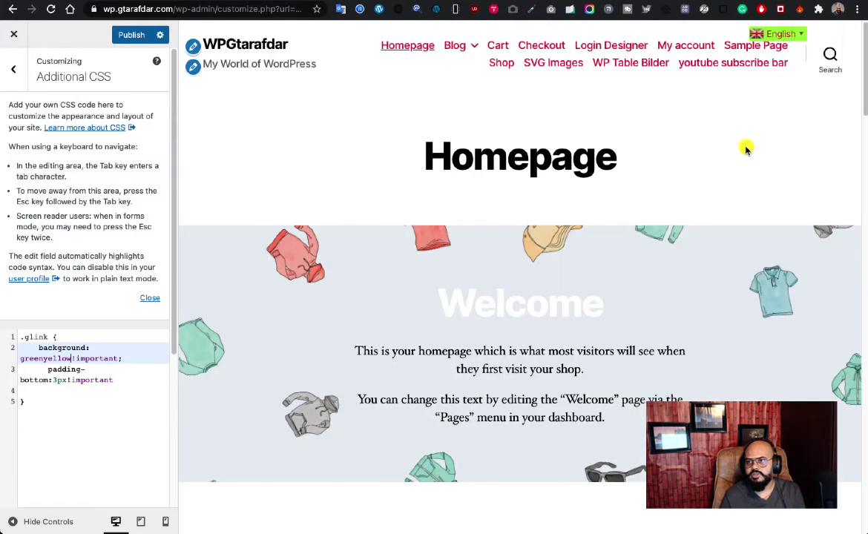
# - Set the .glink background colour to white and check the language selector down the length of the homepage preview
pyautogui.doubleClick(48, 360)
pyautogui.write('white')
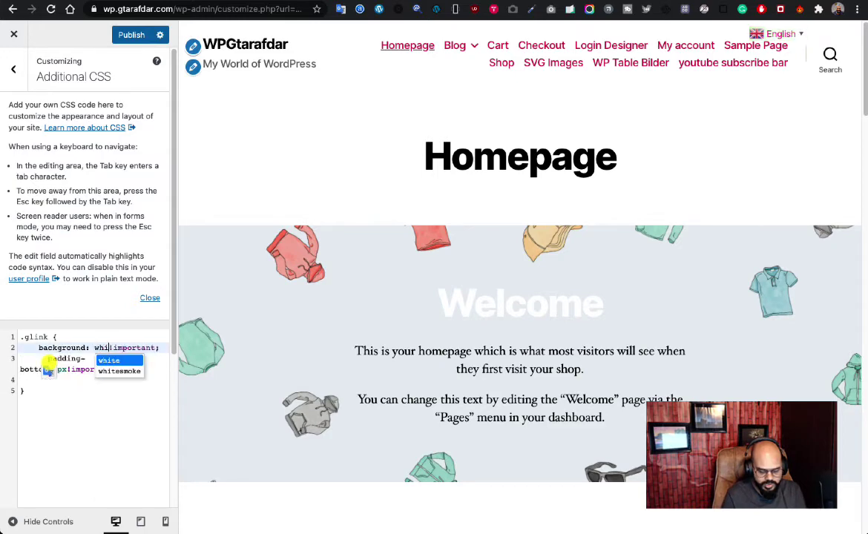
pyautogui.click(48, 362)
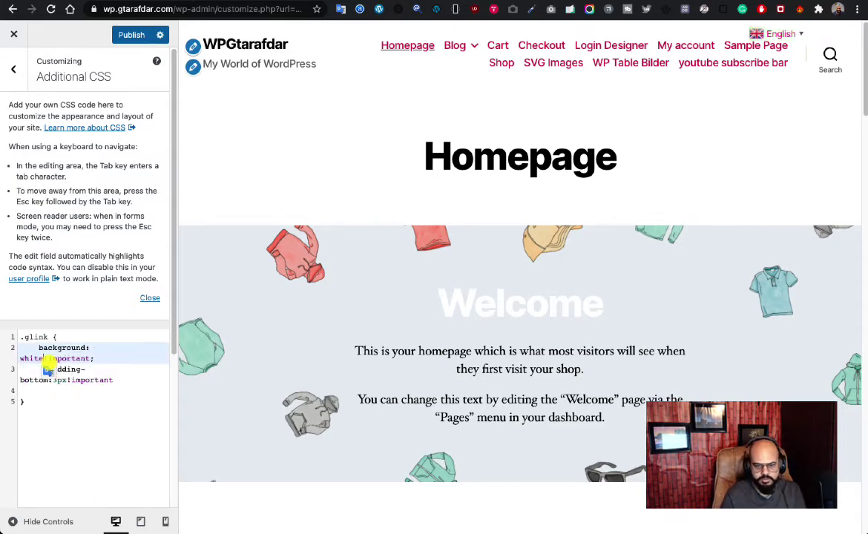
pyautogui.scroll(-2, 779, 112)
pyautogui.scroll(-1, 780, 111)
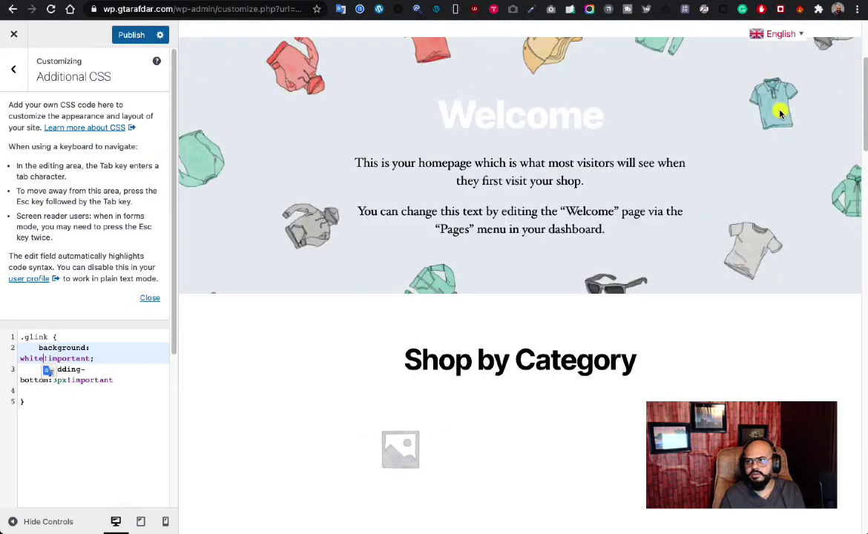
pyautogui.scroll(2, 779, 112)
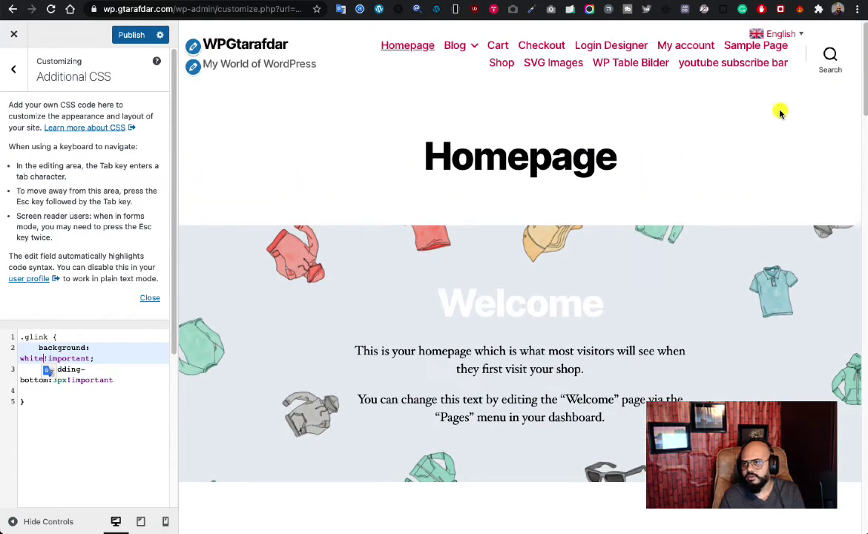
pyautogui.scroll(-5, 779, 111)
pyautogui.scroll(-4, 779, 112)
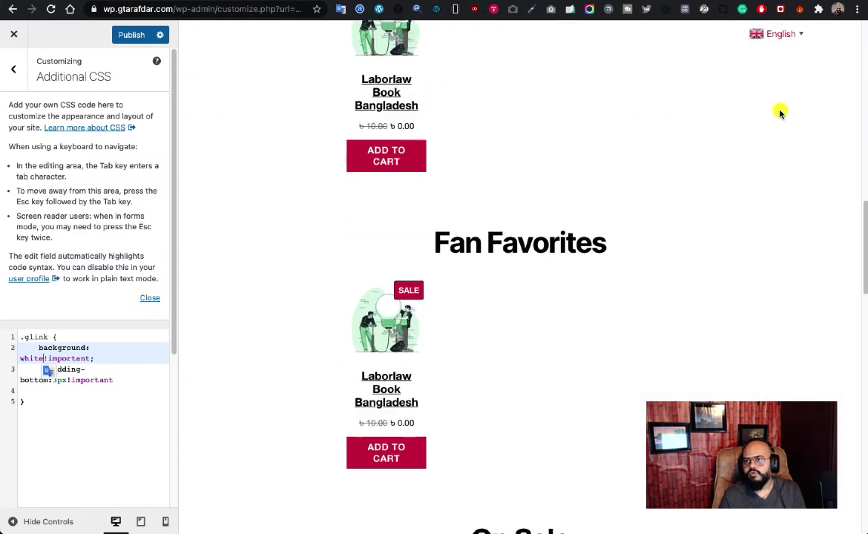
# - Check the white-background language selector against the homepage preview and publish the .glink CSS rule
pyautogui.scroll(10, 779, 111)
pyautogui.scroll(-8, 779, 111)
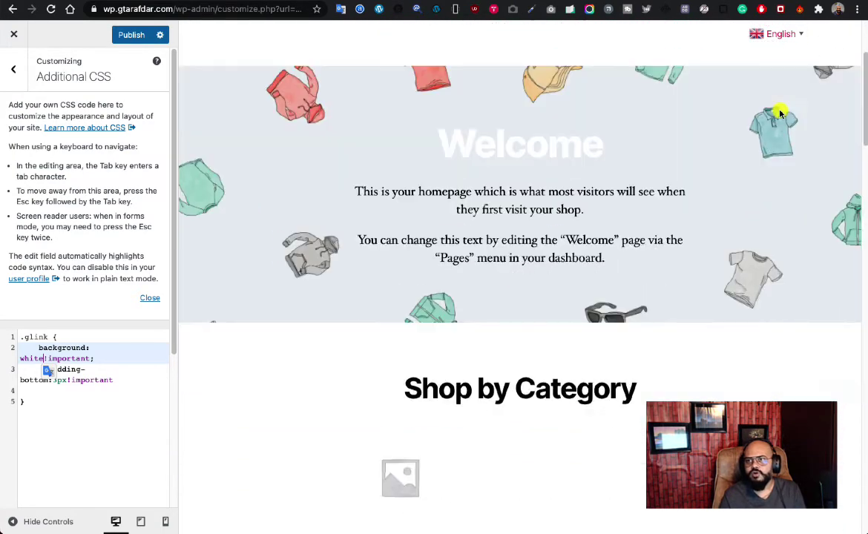
pyautogui.scroll(8, 779, 111)
pyautogui.scroll(-5, 779, 112)
pyautogui.scroll(5, 779, 111)
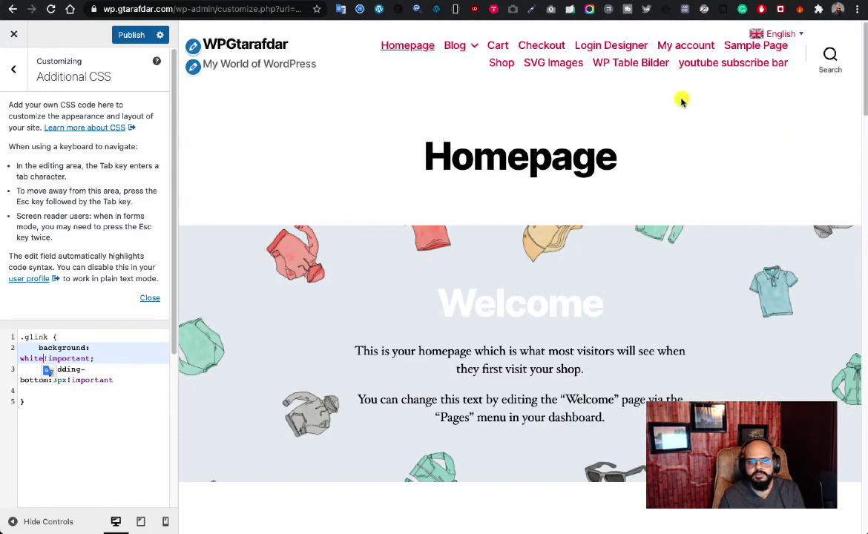
pyautogui.click(130, 35)
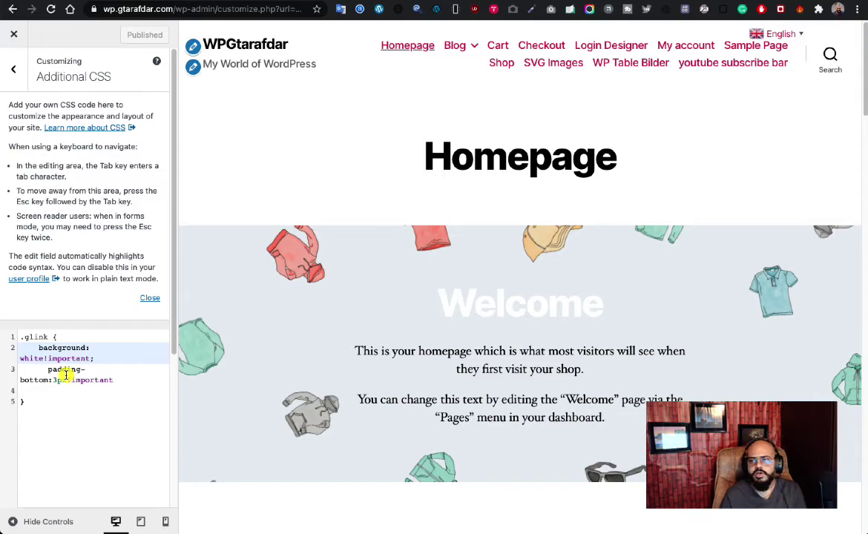
# - Look over the published language selector styling down the length of the homepage preview
pyautogui.scroll(-15, 445, 369)
pyautogui.scroll(15, 446, 369)
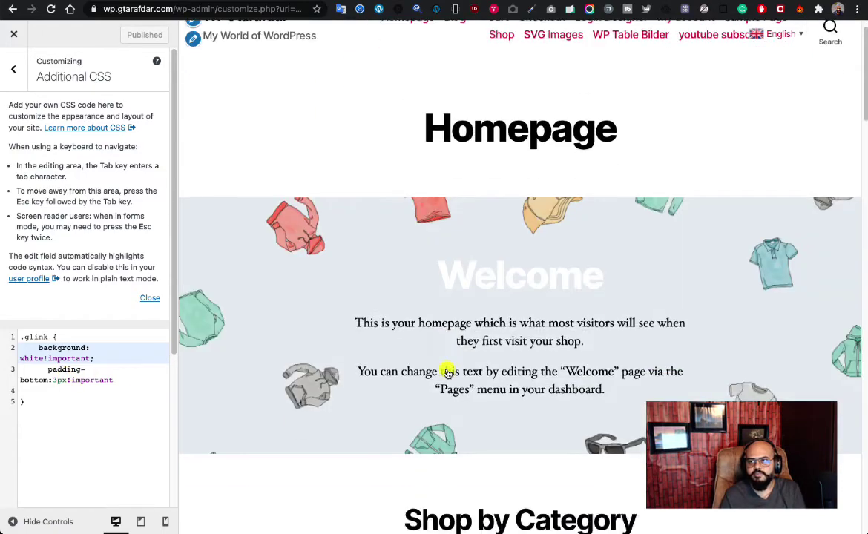
pyautogui.scroll(-3, 448, 373)
pyautogui.scroll(2, 448, 373)
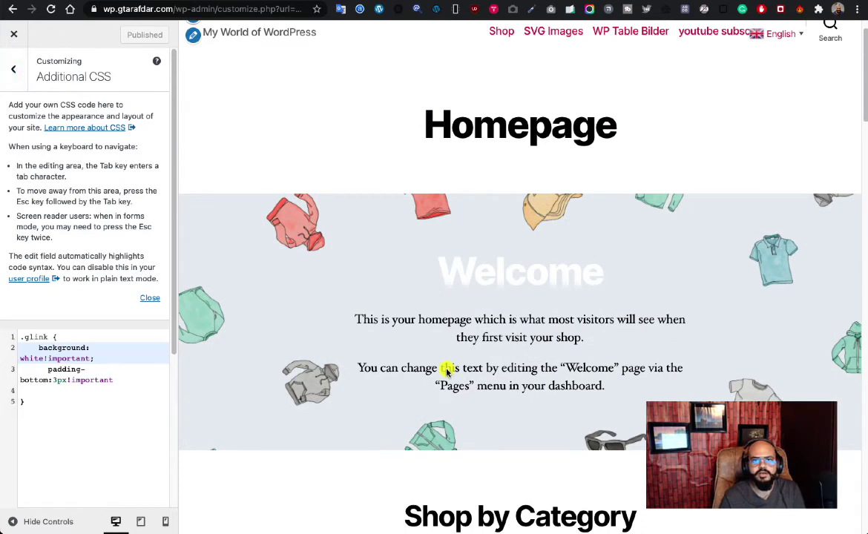
pyautogui.scroll(1, 448, 370)
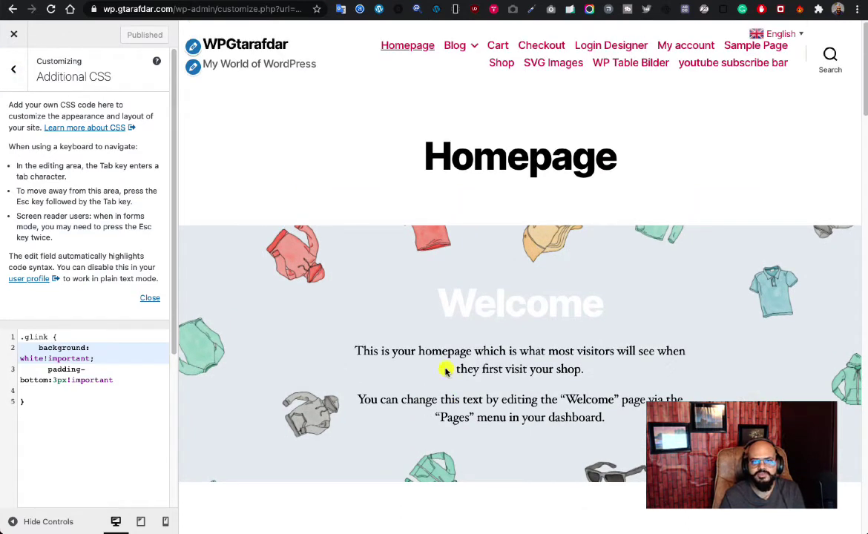
# - Leave the CSS editor, return to the WordPress admin area and reopen Additional CSS in the Customizer
pyautogui.click(13, 69)
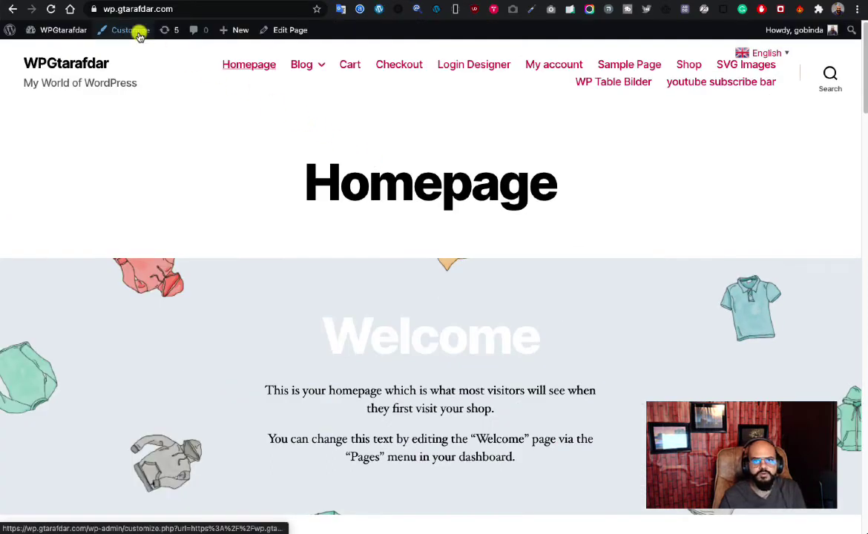
pyautogui.moveTo(139, 36)
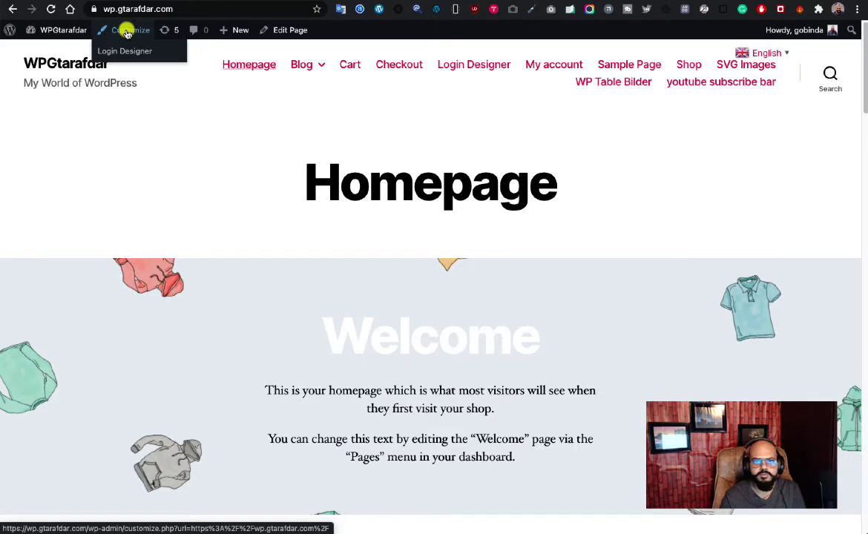
pyautogui.moveTo(44, 36)
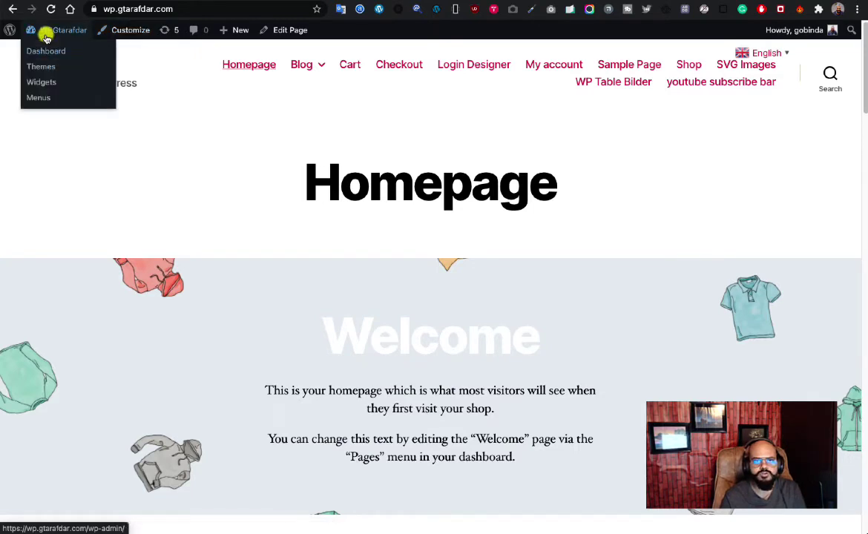
pyautogui.click(46, 38)
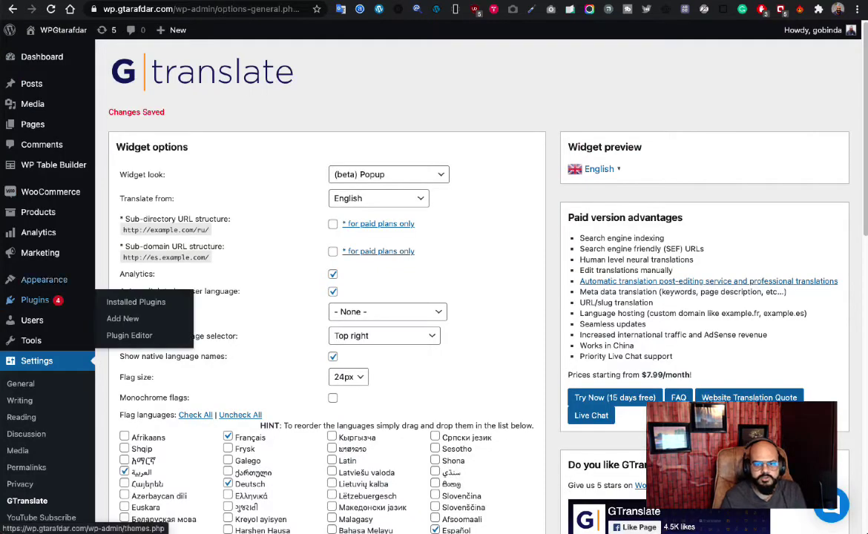
pyautogui.moveTo(44, 280)
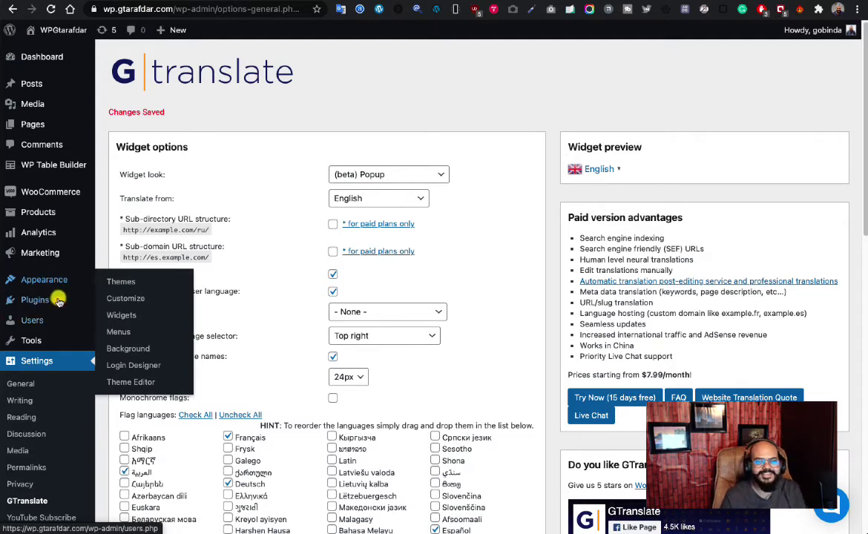
pyautogui.click(128, 299)
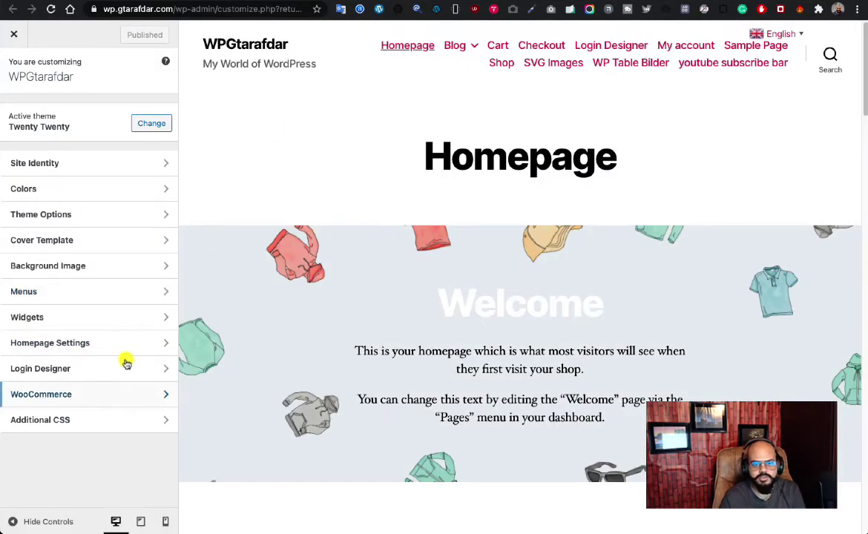
pyautogui.click(82, 420)
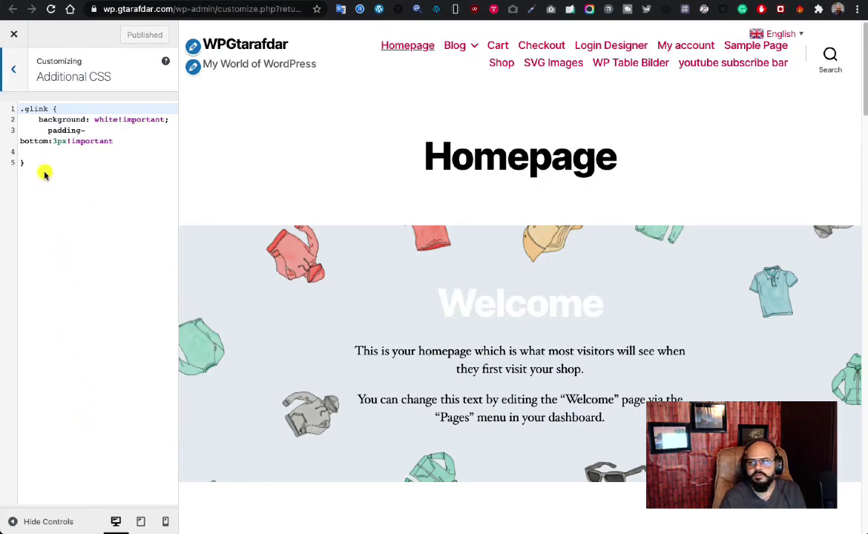
# - Set the GTranslate flag size to 32px and save the plugin settings
pyautogui.click(112, 0)
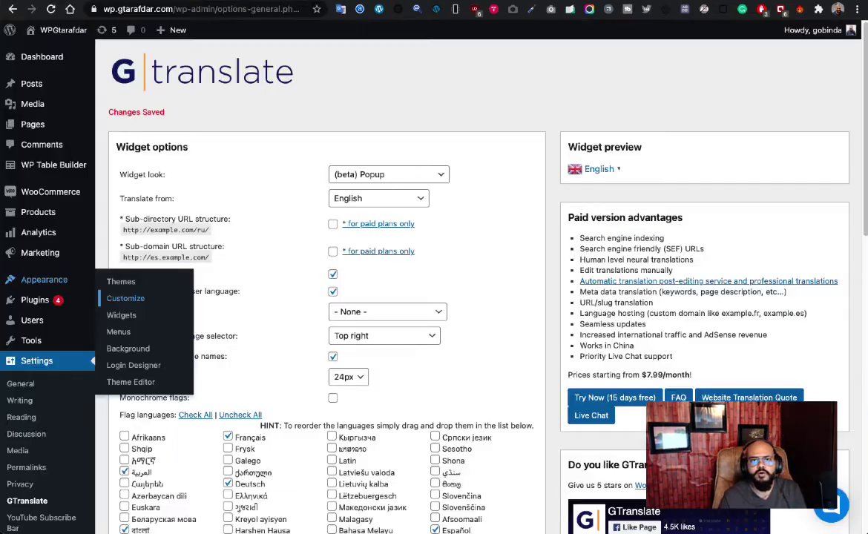
pyautogui.click(354, 378)
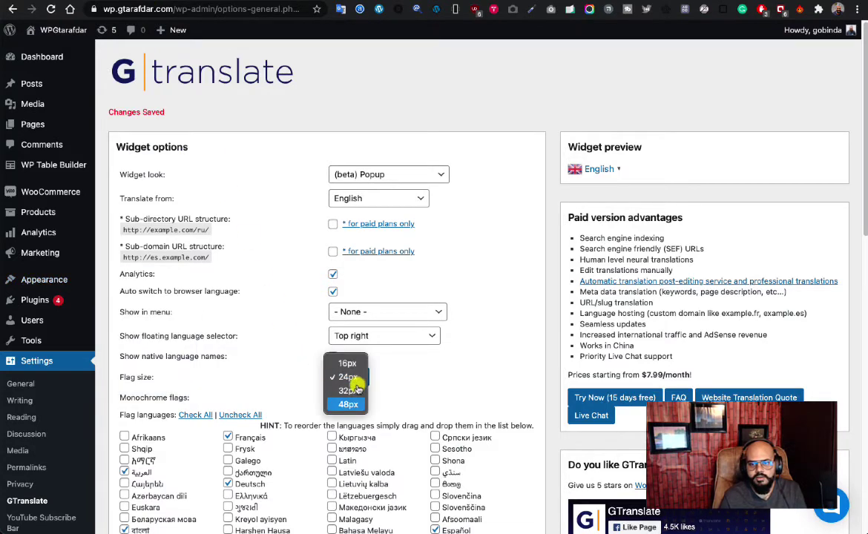
pyautogui.click(348, 391)
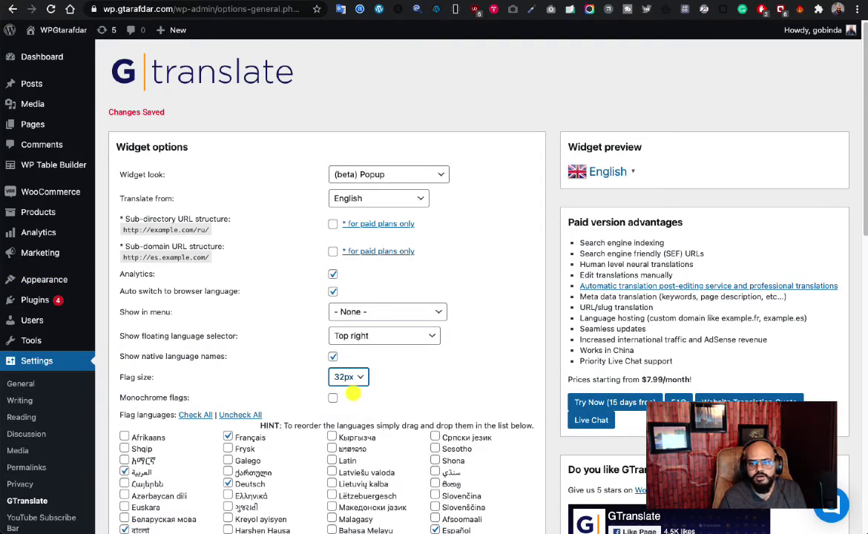
pyautogui.scroll(-10, 354, 397)
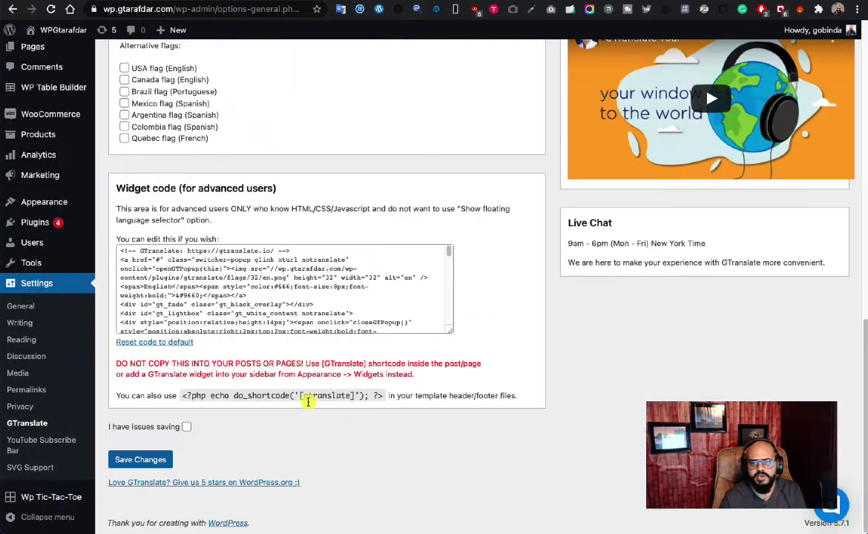
pyautogui.click(186, 427)
pyautogui.click(157, 460)
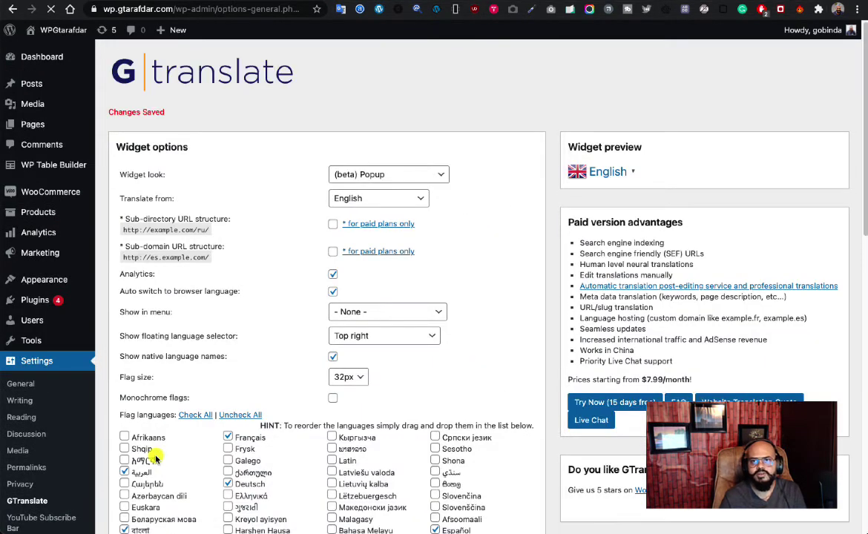
# - Reload the live homepage and the Customizer to check the resized language selector, and reopen Additional CSS
pyautogui.click(238, 2)
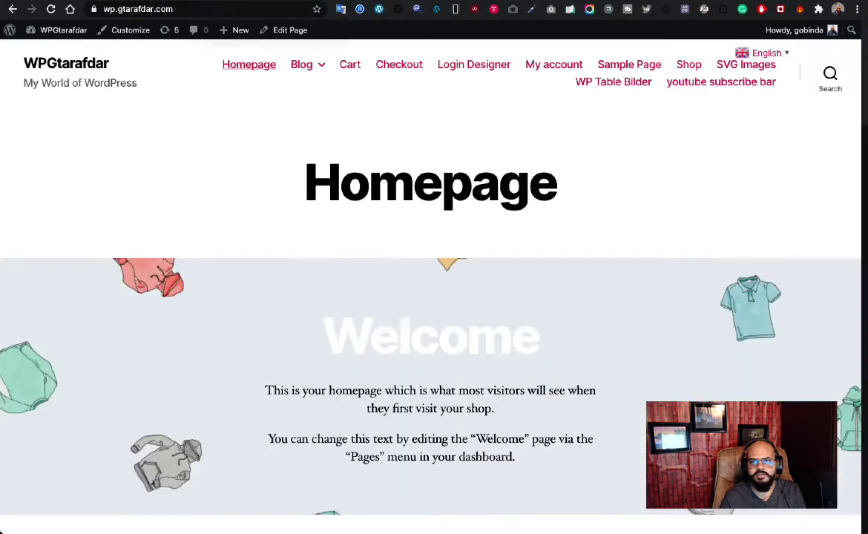
pyautogui.click(51, 9)
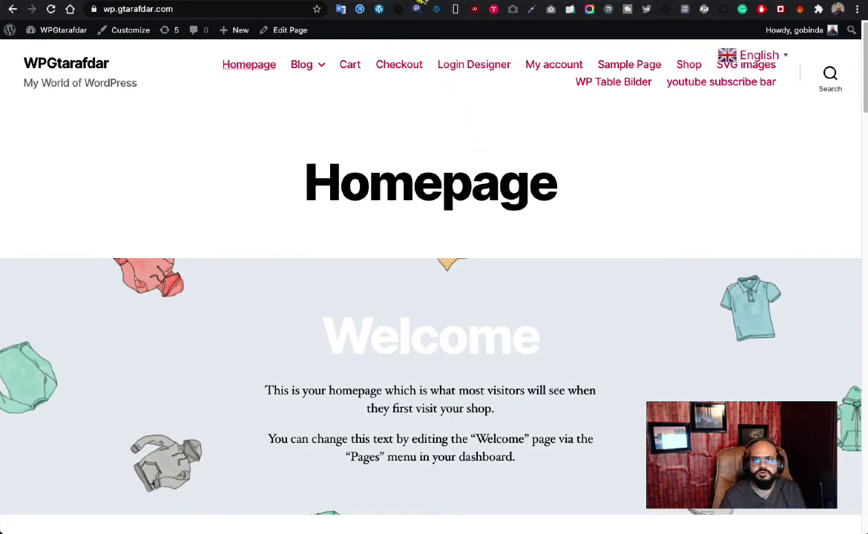
pyautogui.click(386, 3)
pyautogui.doubleClick(92, 167)
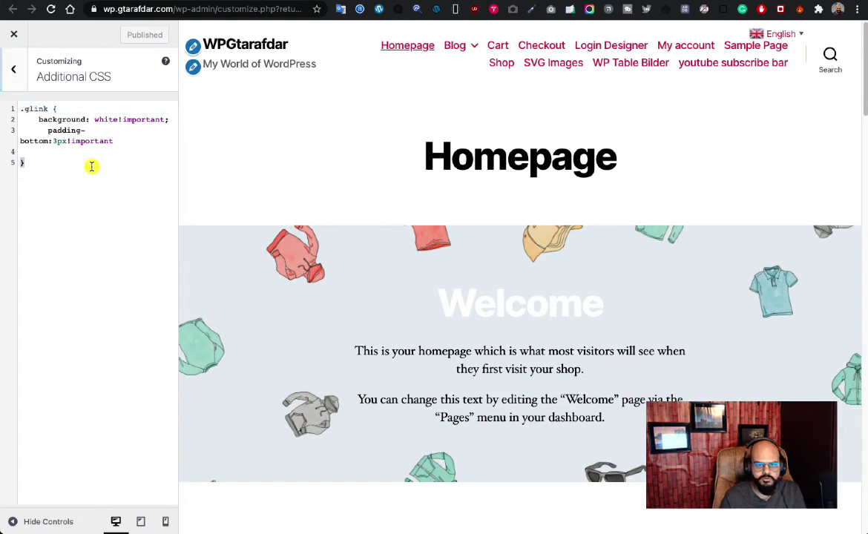
pyautogui.click(47, 10)
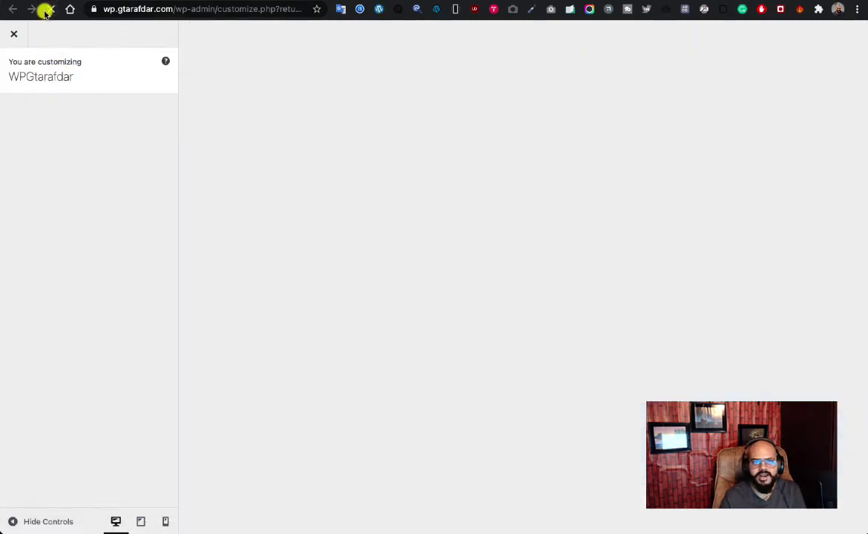
pyautogui.click(83, 419)
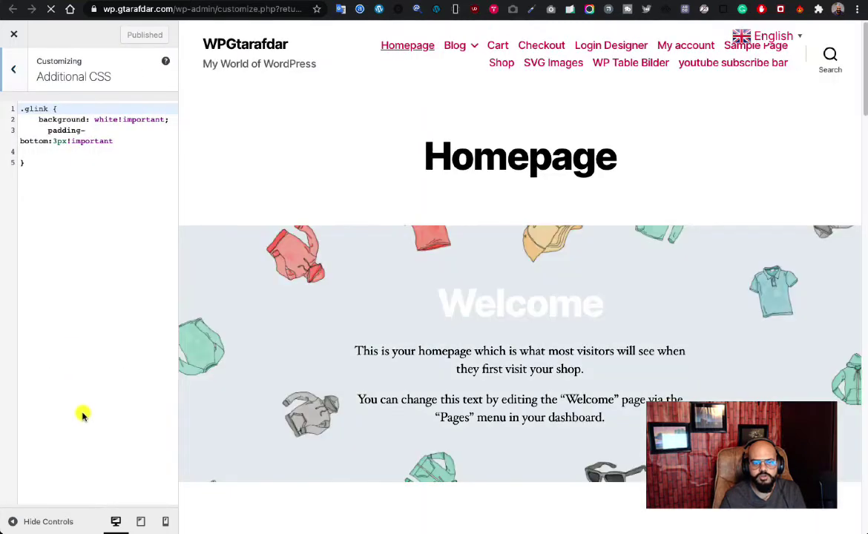
# - Add a ul.primary-menu rule with margin: 0.8rem 0 0 -1.6rem!important below the .glink rule
pyautogui.click(75, 167)
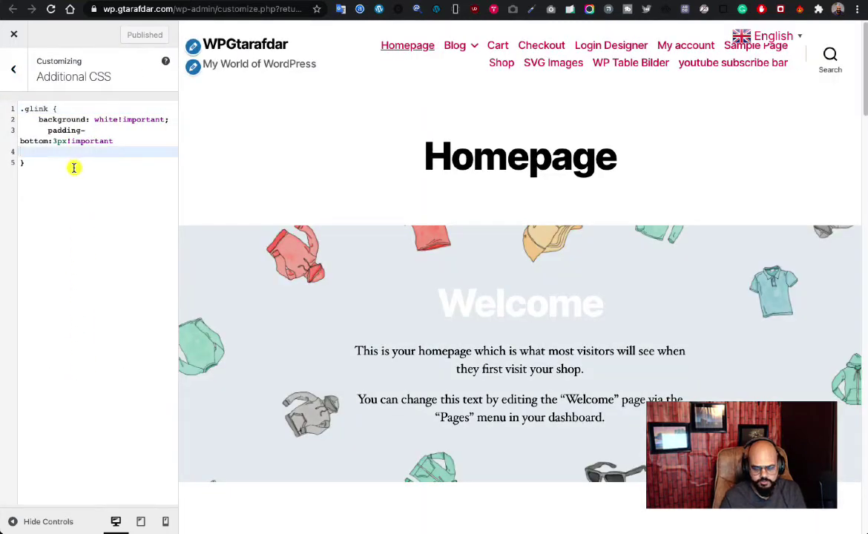
pyautogui.click(73, 169)
pyautogui.press('Return')
pyautogui.write('\\')
pyautogui.press('Return')
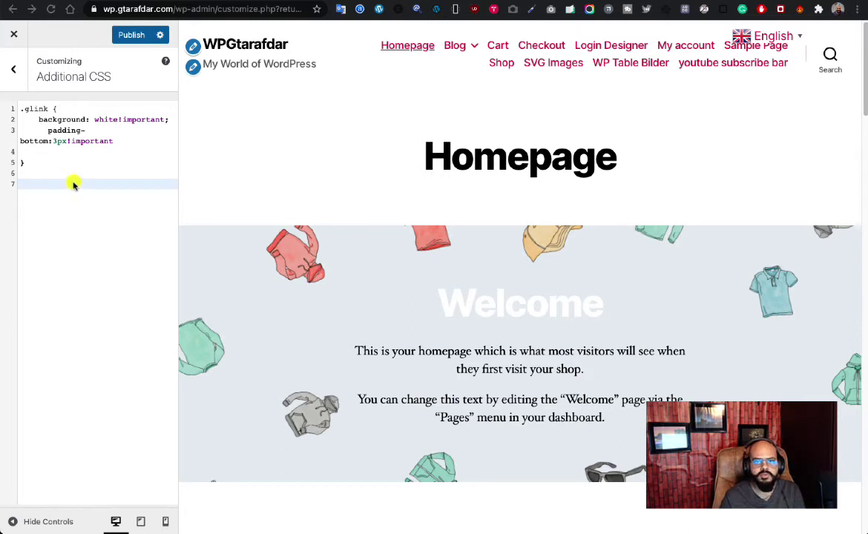
pyautogui.write('ul.primary-menu {    margin: 0.8rem 0 0 -1.6rem!important; }')
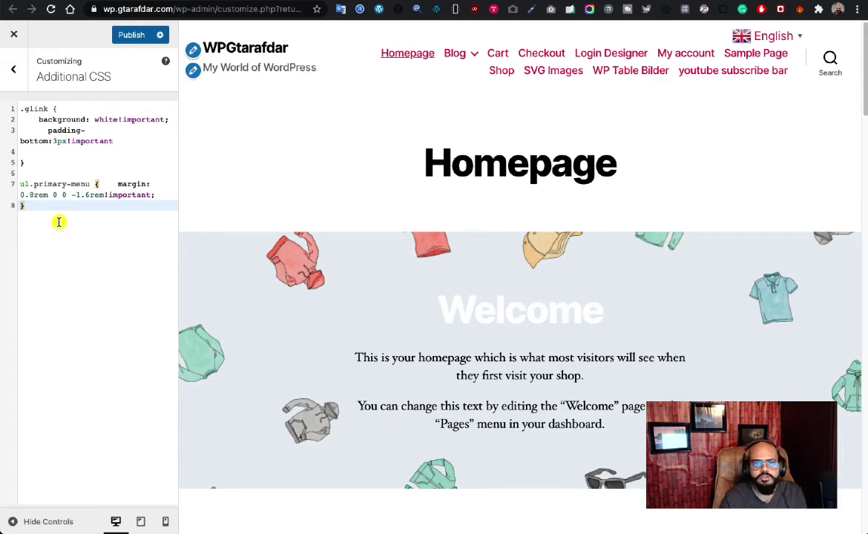
# - Try a top margin of -0.8rem in the ul.primary-menu rule and restore it to 0.8rem
pyautogui.click(28, 196)
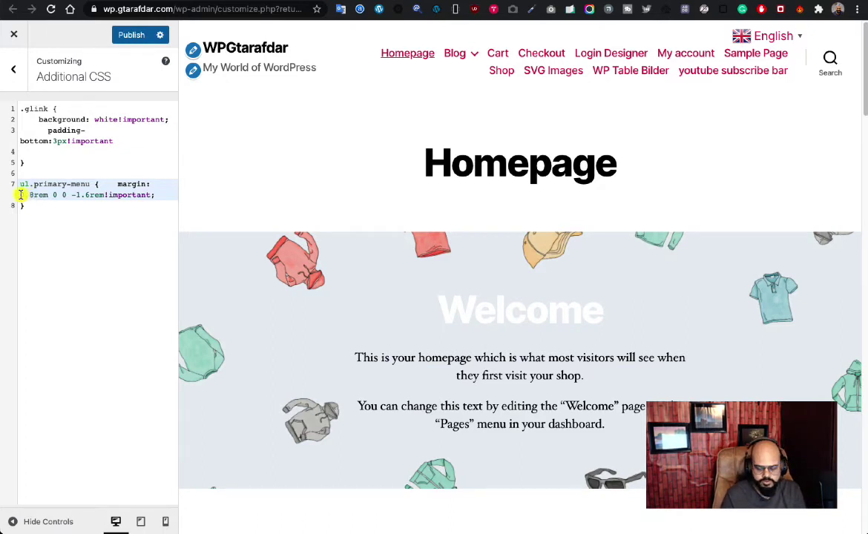
pyautogui.write('.')
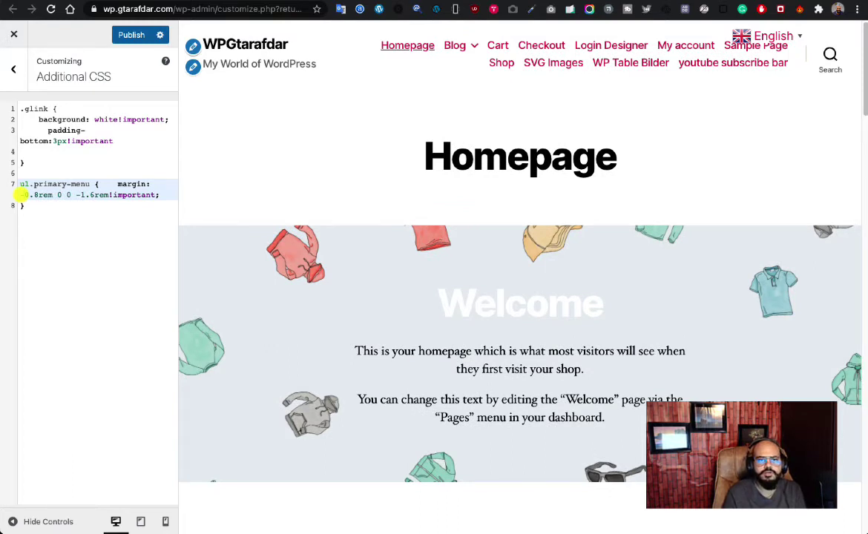
pyautogui.press('BackSpace')
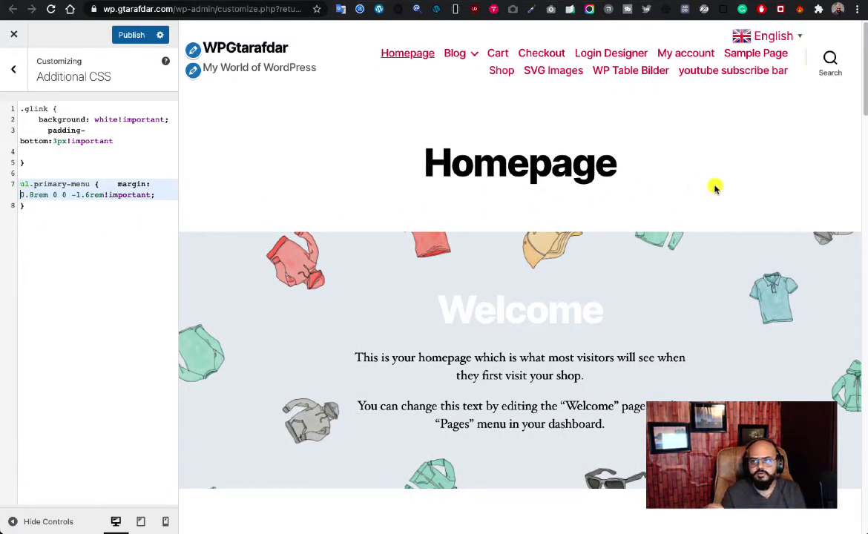
# - Publish the menu margin CSS, reload the live homepage and check the language selector's spacing from the menu
pyautogui.click(132, 35)
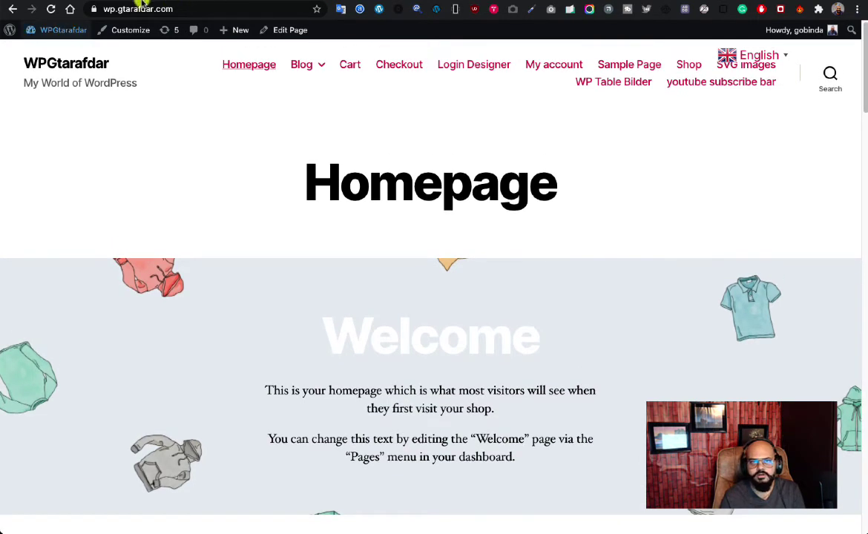
pyautogui.click(53, 9)
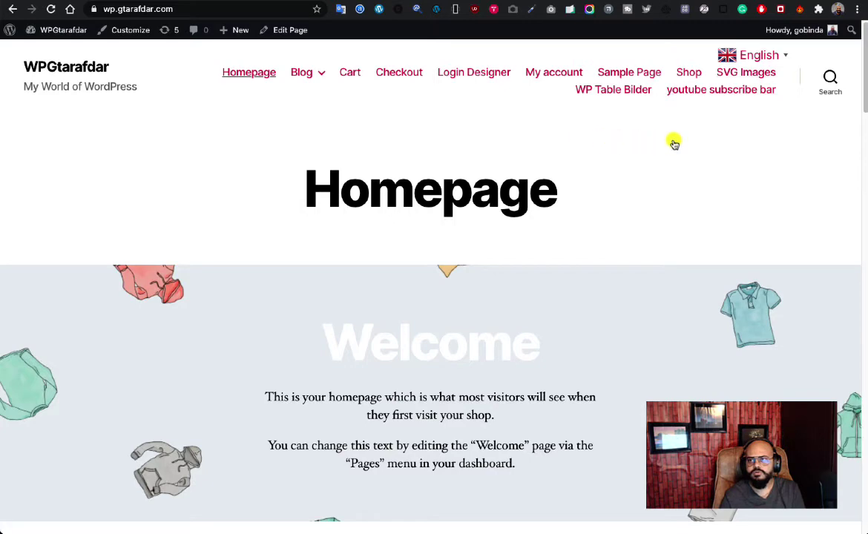
pyautogui.scroll(-9, 766, 141)
pyautogui.scroll(8, 766, 141)
pyautogui.scroll(2, 768, 145)
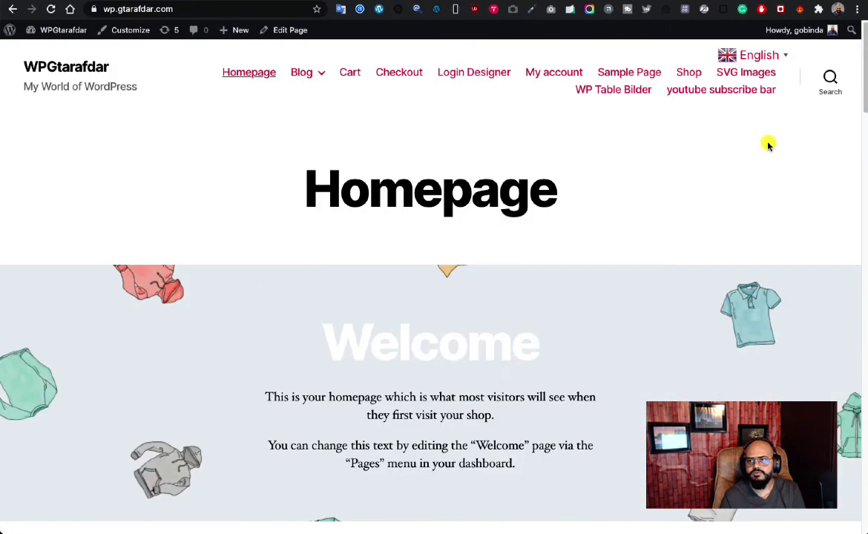
pyautogui.scroll(-10, 768, 144)
pyautogui.scroll(10, 768, 145)
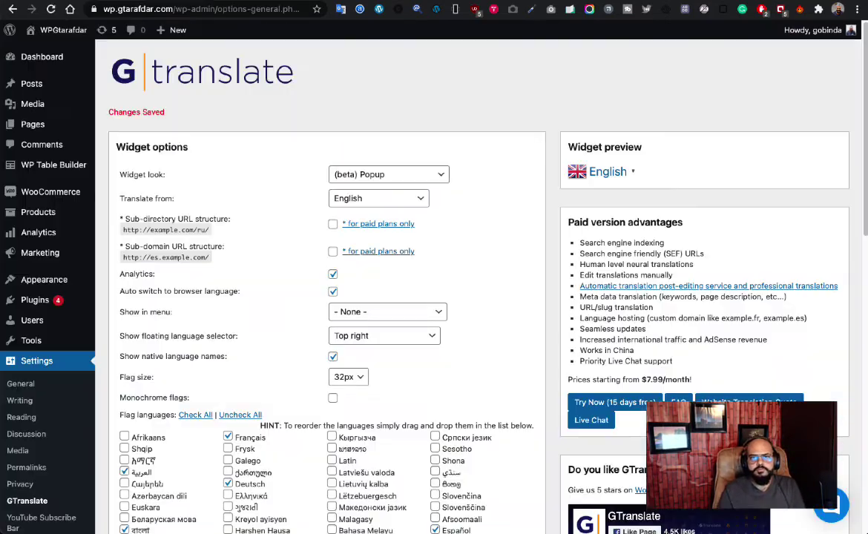
# - Review the GTranslate widget options and the floating language selector positions, keeping Top right
pyautogui.scroll(-3, 277, 233)
pyautogui.scroll(3, 277, 233)
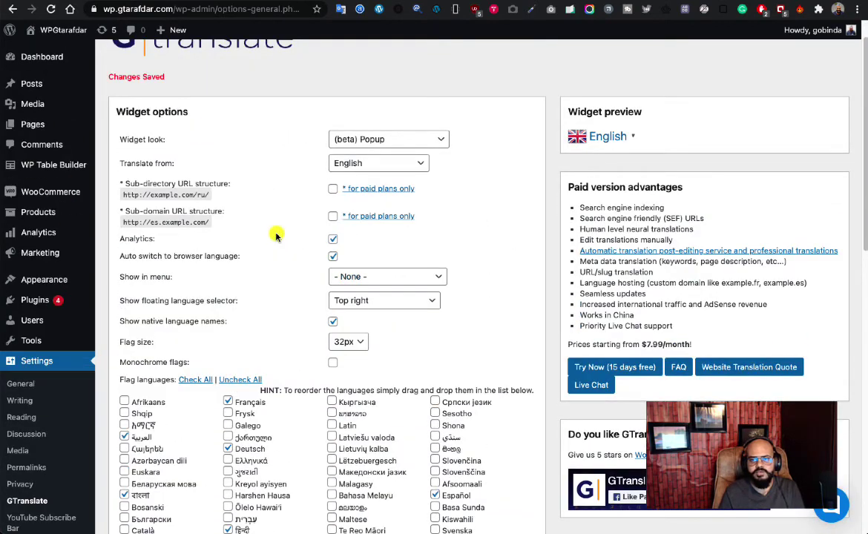
pyautogui.click(388, 302)
pyautogui.click(461, 314)
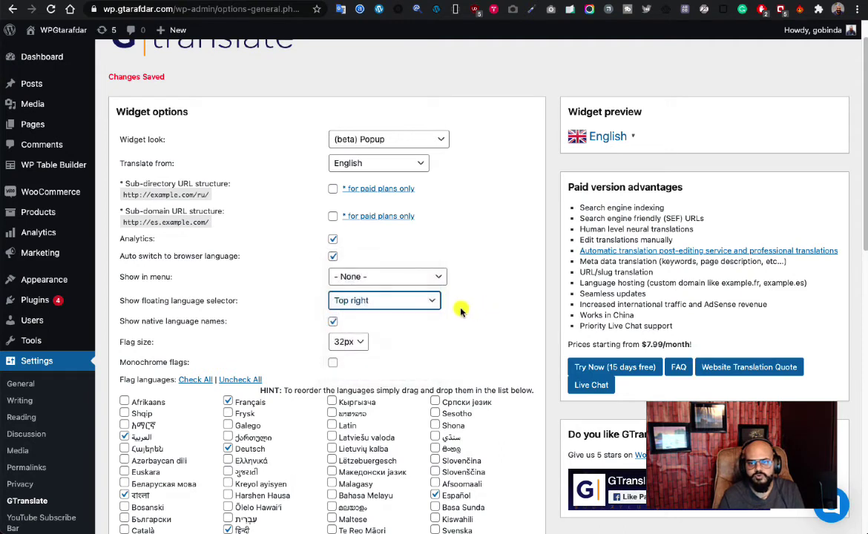
# - Set Show floating language selector to No, Show in menu to Desktop Horizontal Menu, and save the settings with I have issues saving ticked
pyautogui.click(422, 307)
pyautogui.click(366, 206)
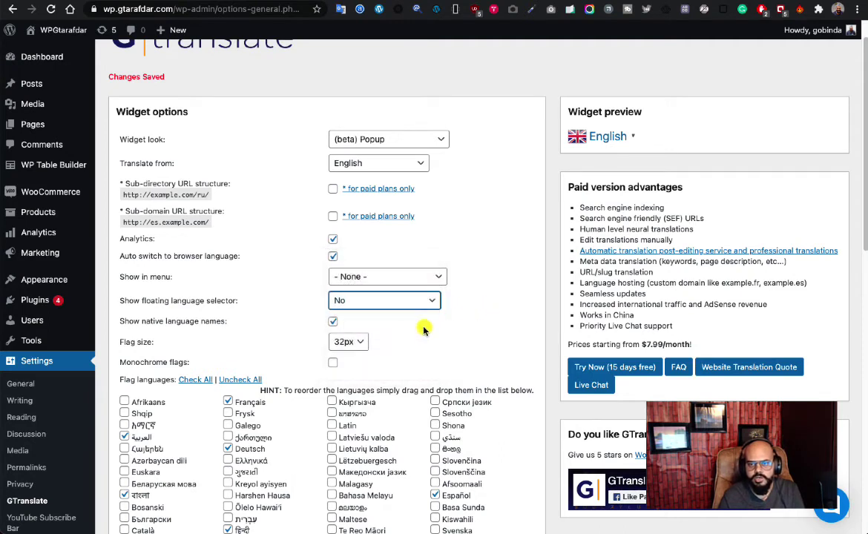
pyautogui.click(411, 278)
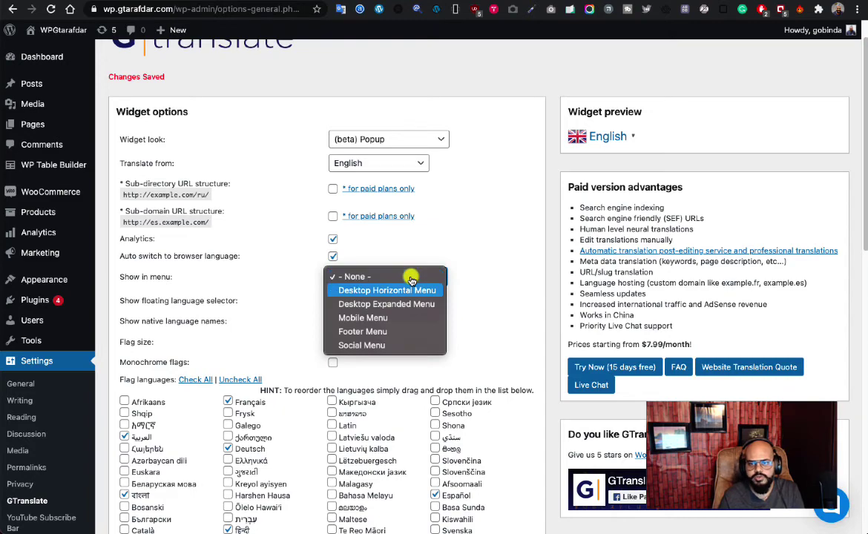
pyautogui.click(395, 291)
pyautogui.scroll(-10, 396, 297)
pyautogui.click(186, 427)
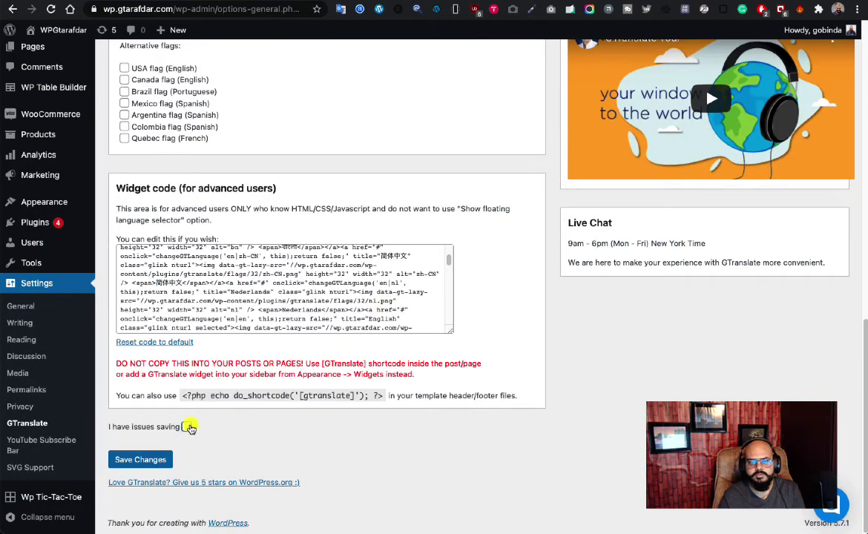
pyautogui.click(141, 460)
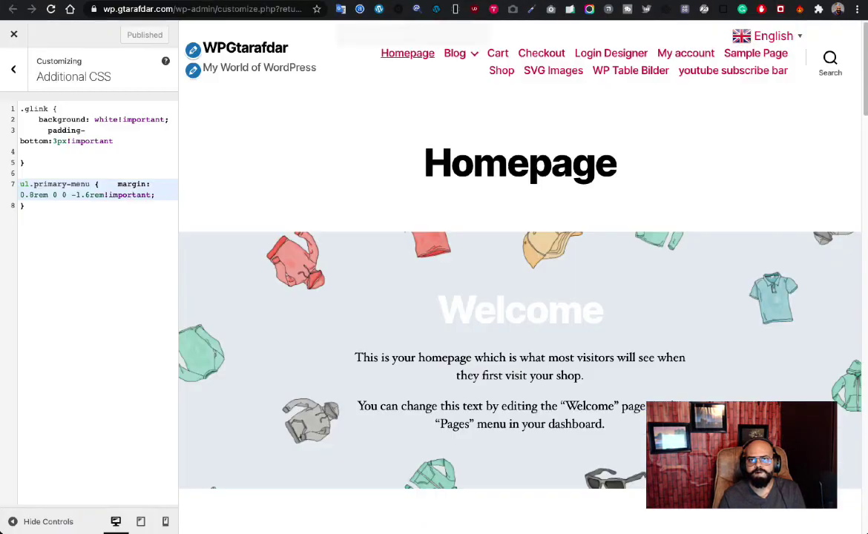
# - Reload the live homepage and check the language switcher's placement in the header menu while moving through the page
pyautogui.click(386, 2)
pyautogui.click(245, 1)
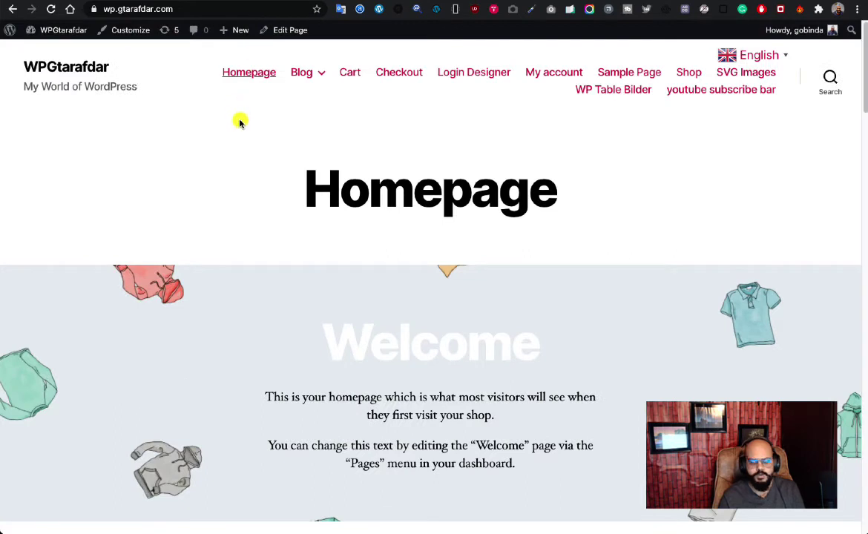
pyautogui.hotkey('ctrl', 'r')
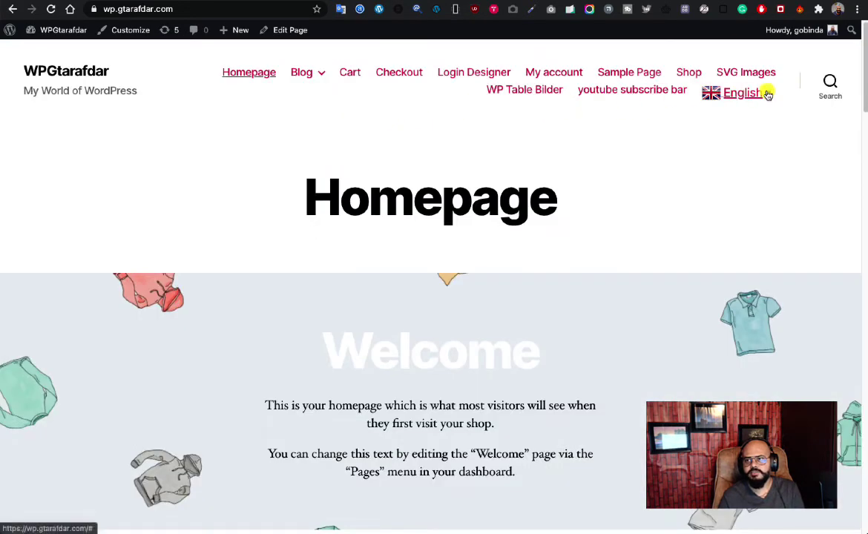
pyautogui.click(767, 92)
pyautogui.scroll(-2, 766, 93)
pyautogui.scroll(2, 761, 92)
pyautogui.scroll(-10, 688, 196)
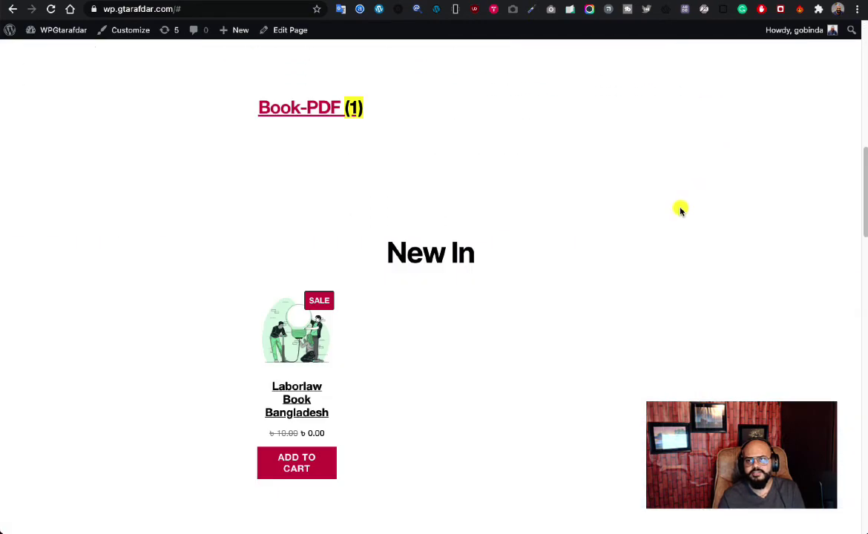
pyautogui.scroll(10, 680, 211)
pyautogui.scroll(-1, 587, 111)
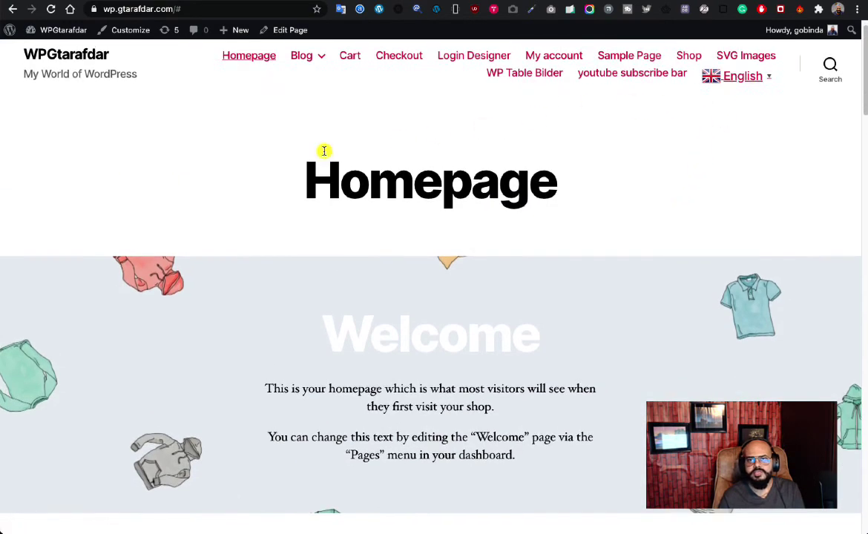
pyautogui.scroll(1, 324, 153)
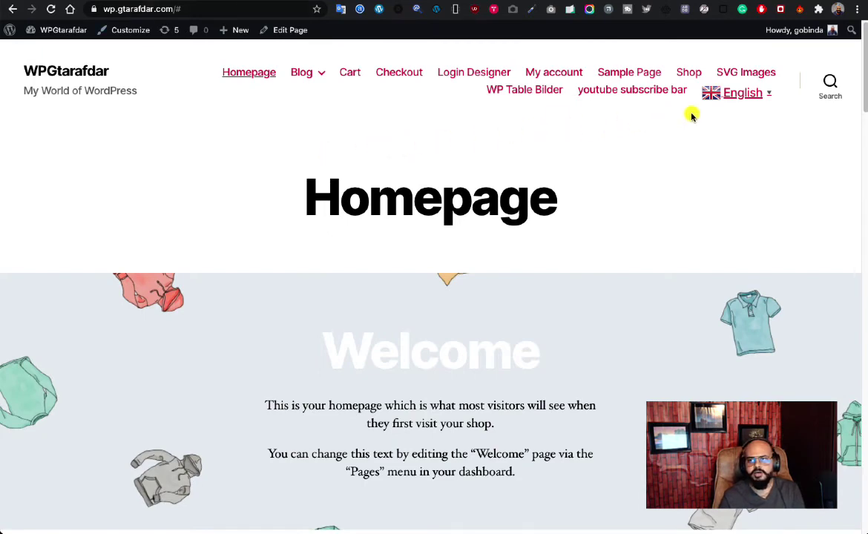
pyautogui.scroll(-5, 691, 115)
pyautogui.scroll(4, 691, 115)
pyautogui.scroll(3, 691, 115)
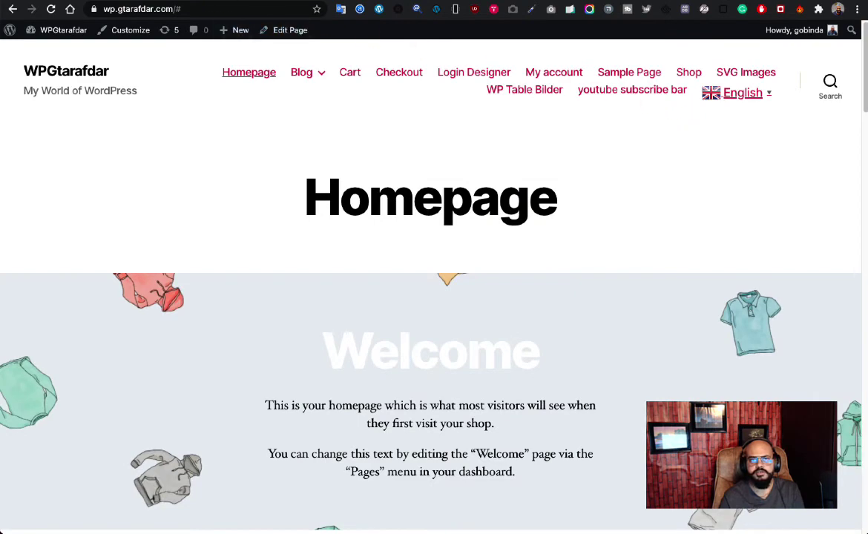
# - Set the GTranslate widget look to Dropdown and save the settings with I have issues saving ticked
pyautogui.click(119, 9)
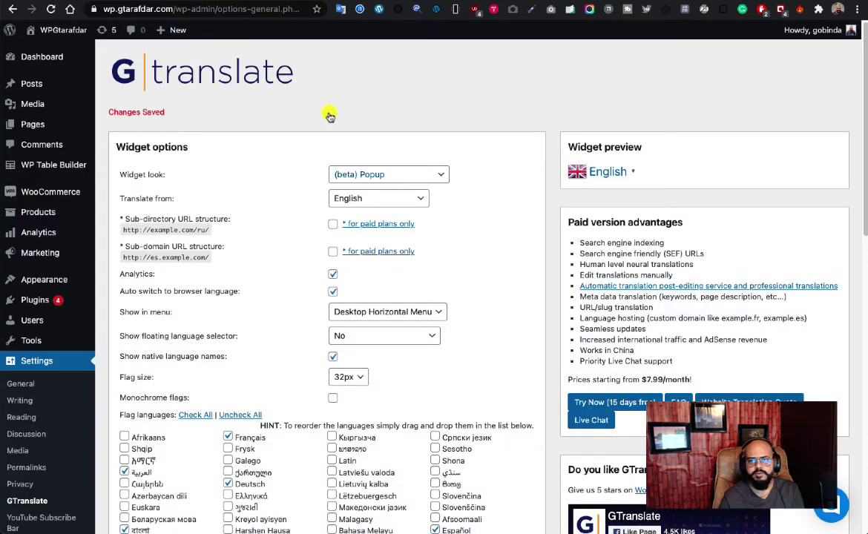
pyautogui.click(418, 176)
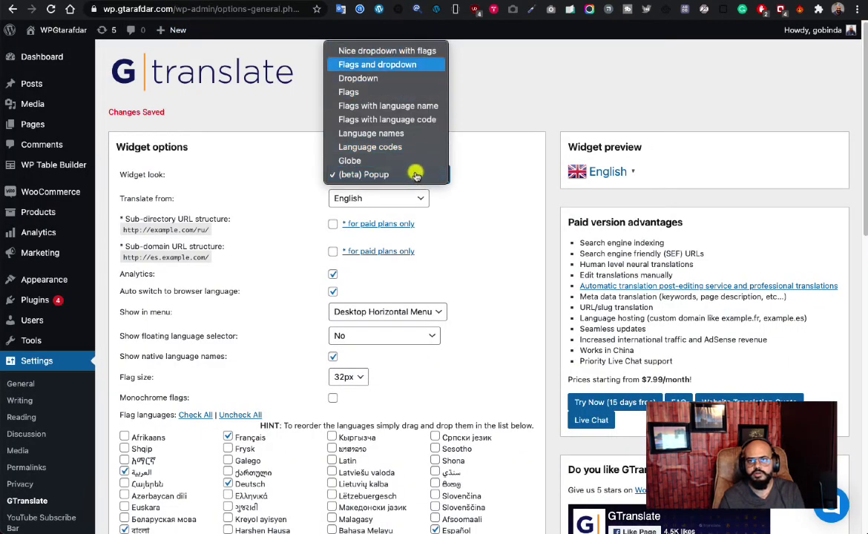
pyautogui.click(378, 78)
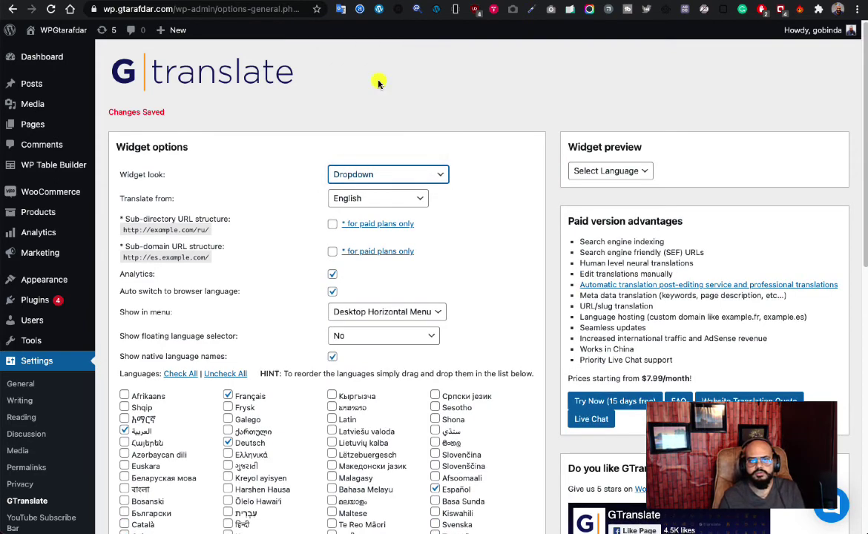
pyautogui.scroll(-10, 190, 415)
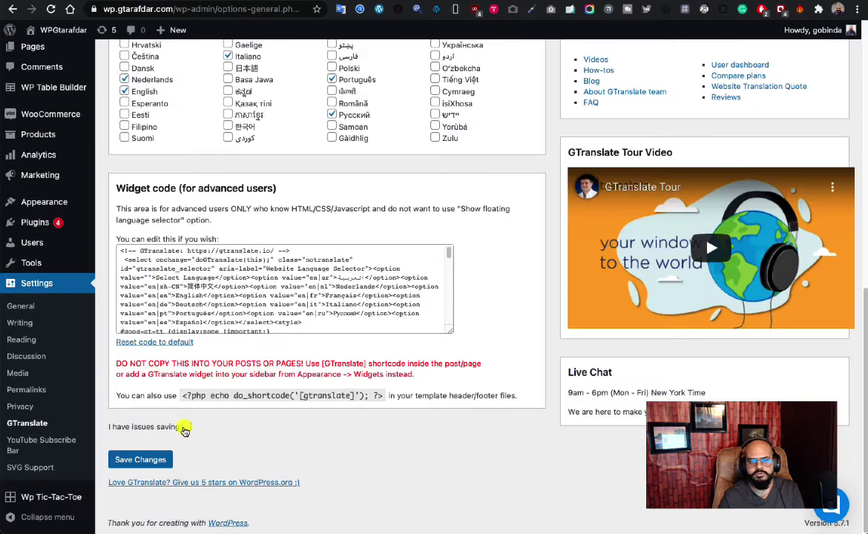
pyautogui.click(185, 428)
pyautogui.click(151, 460)
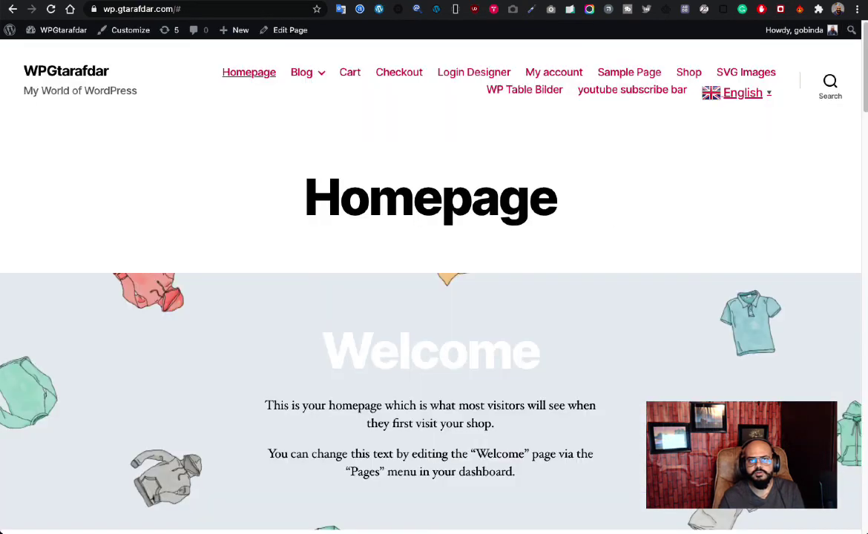
# - Reload the live homepage and test the menu's language dropdown by switching the page to Français
pyautogui.hotkey('ctrl', 'r')
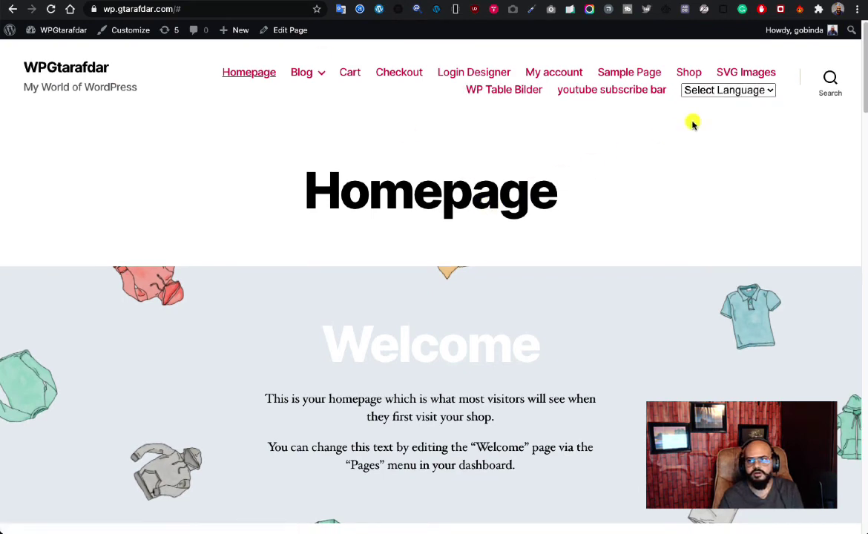
pyautogui.click(769, 92)
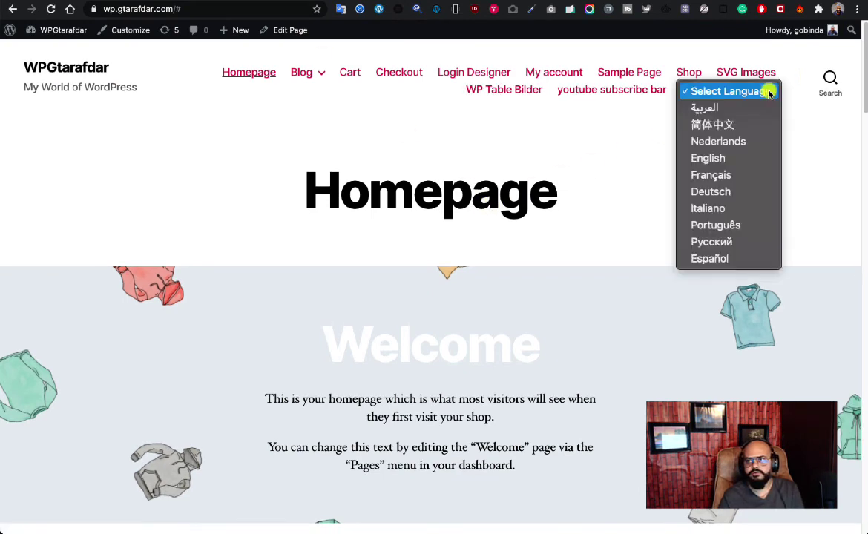
pyautogui.click(715, 176)
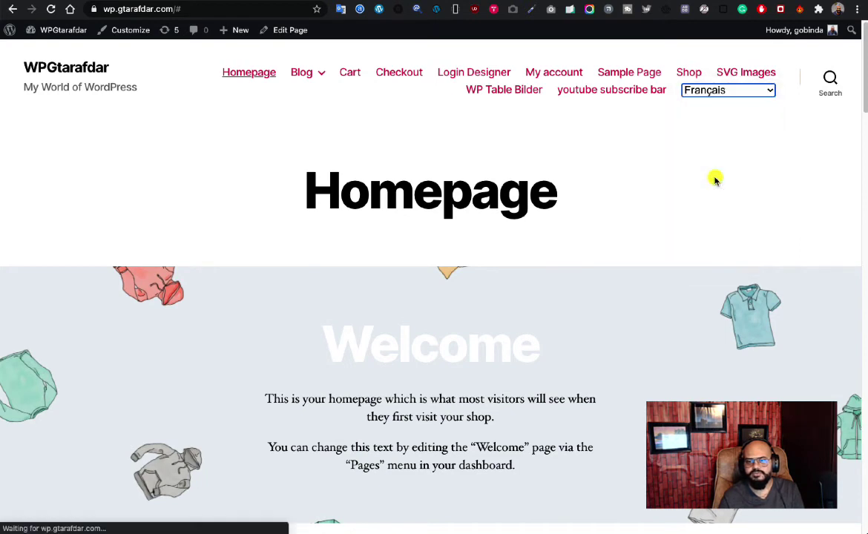
pyautogui.scroll(-3, 713, 178)
pyautogui.scroll(3, 715, 179)
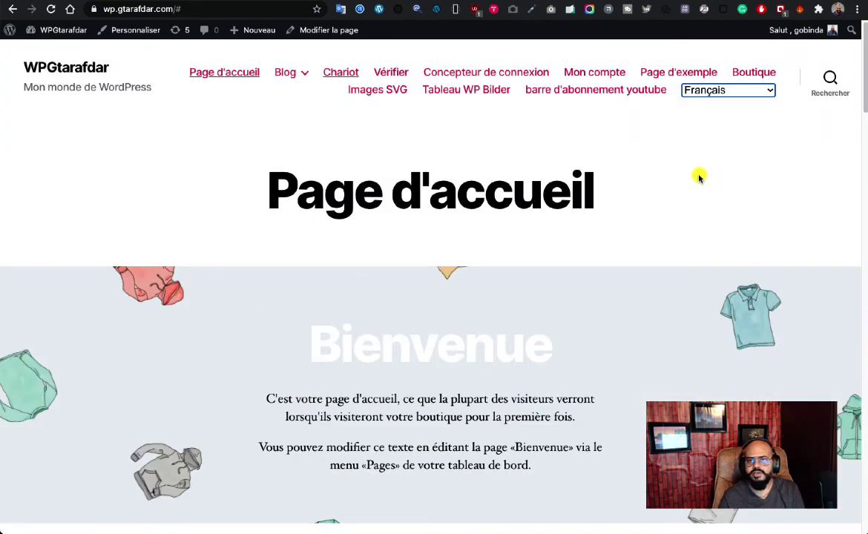
# - Open the Hello world post under Blog, switch it to Arabic and back to English, and look through the page
pyautogui.click(263, 112)
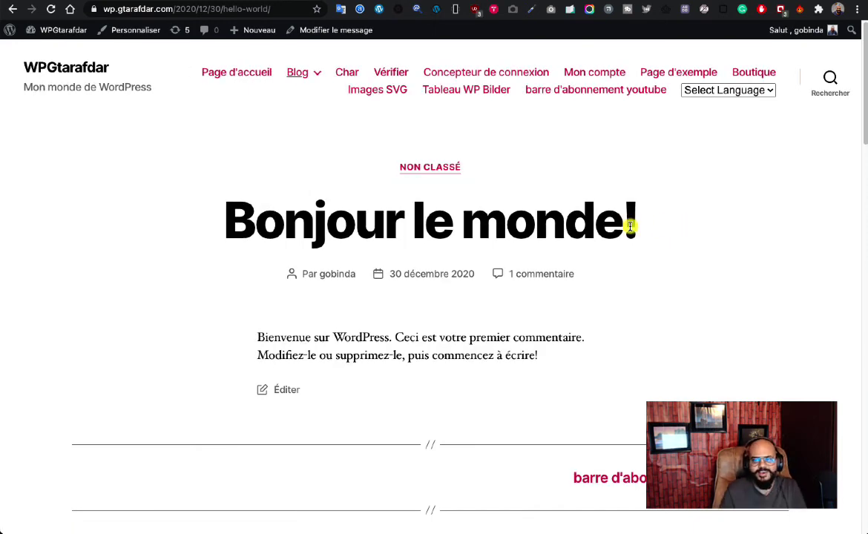
pyautogui.click(741, 92)
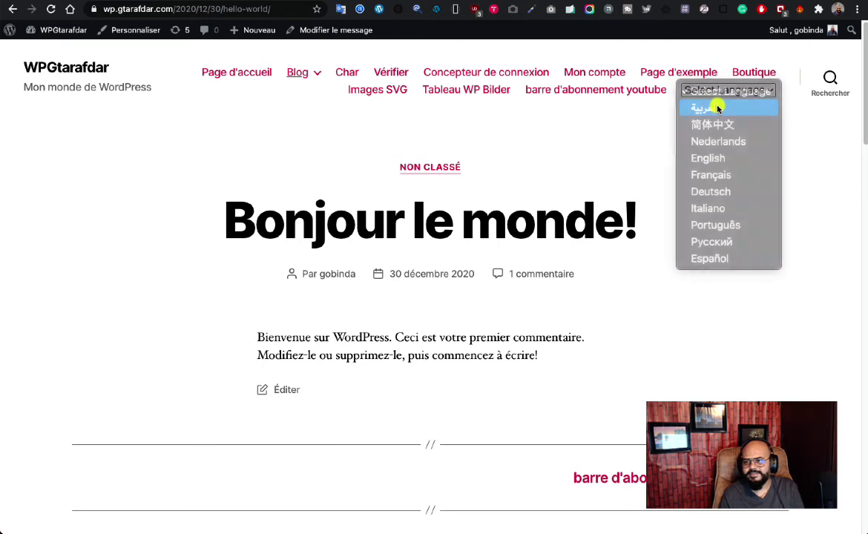
pyautogui.click(717, 108)
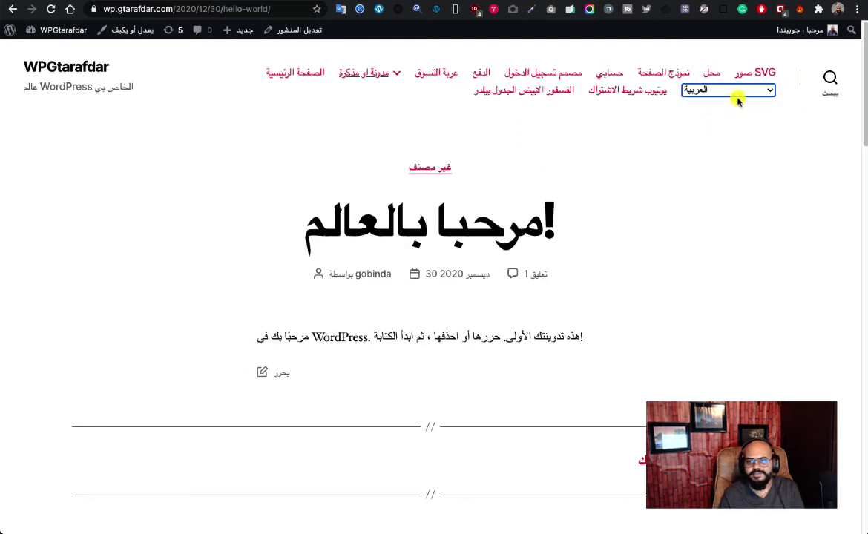
pyautogui.click(724, 90)
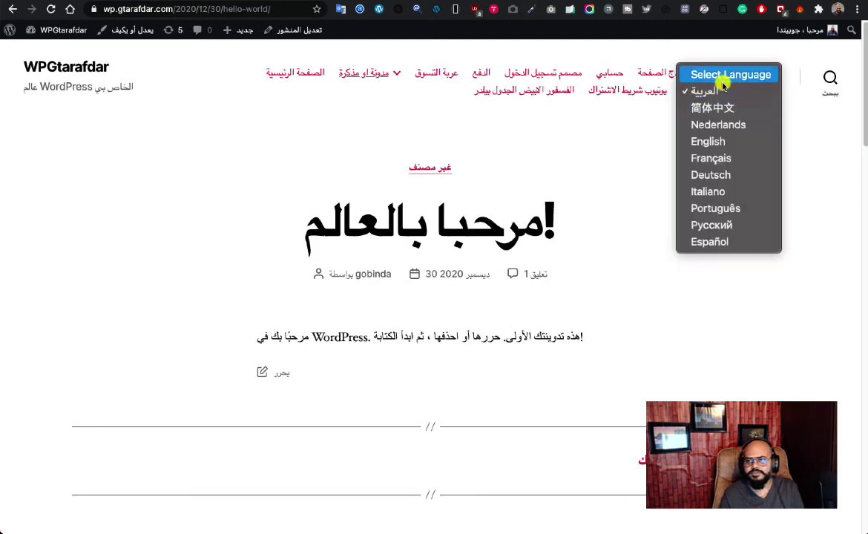
pyautogui.click(714, 142)
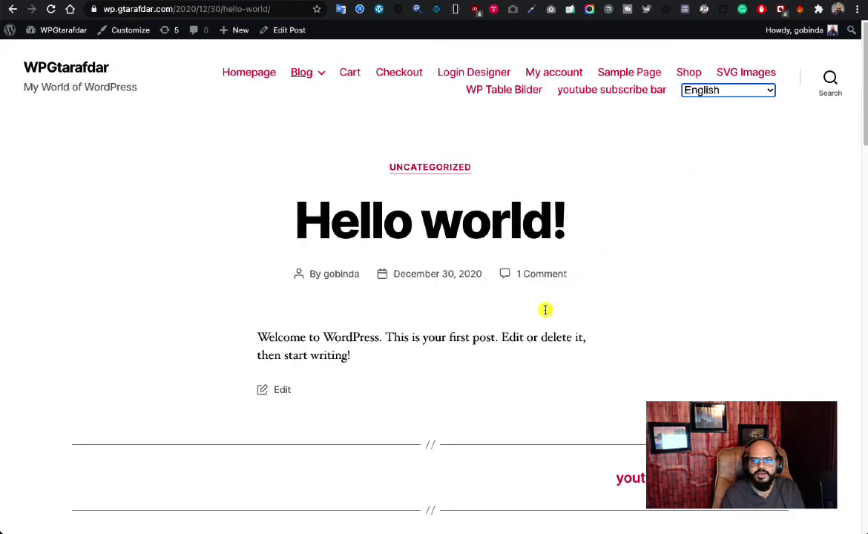
pyautogui.scroll(-10, 546, 309)
pyautogui.scroll(7, 545, 311)
pyautogui.scroll(-10, 546, 311)
pyautogui.scroll(-8, 546, 312)
pyautogui.scroll(15, 545, 311)
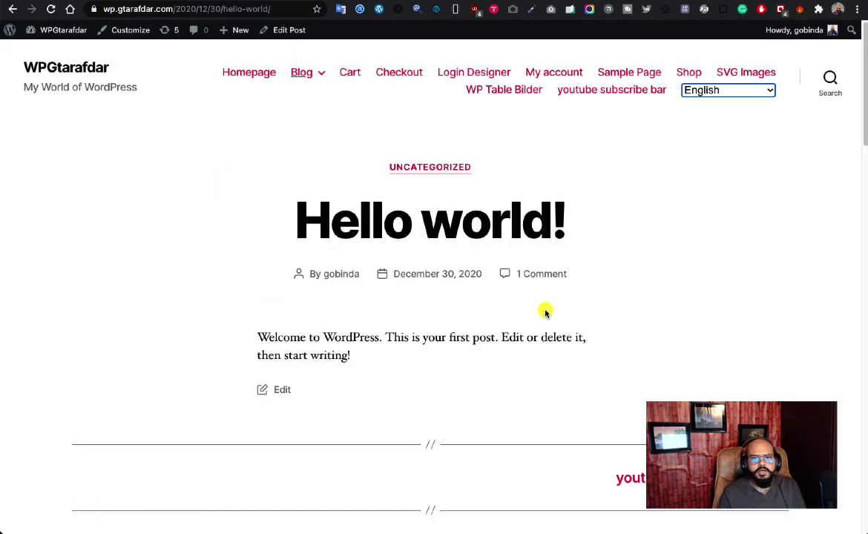
# - Go from the GTranslate settings to the Widgets page and review the available widgets and the Footer #1 area
pyautogui.click(134, 1)
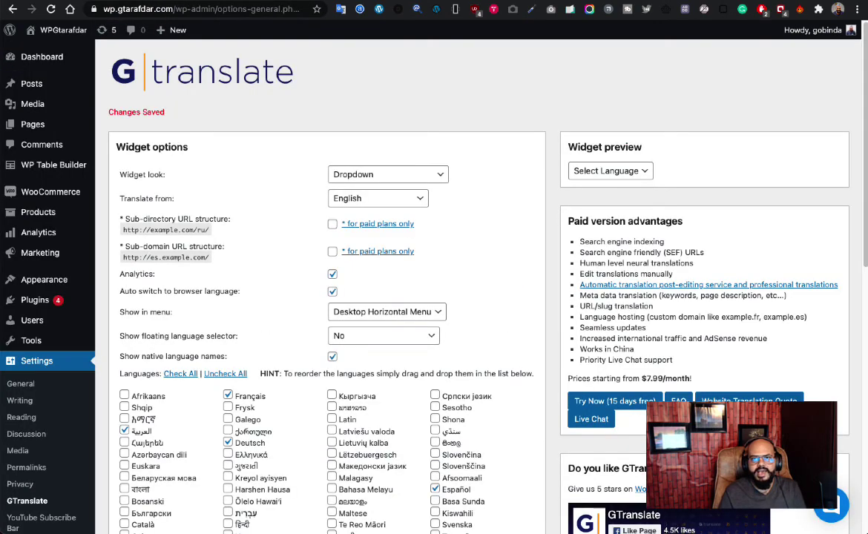
pyautogui.scroll(-2, 276, 329)
pyautogui.scroll(2, 275, 384)
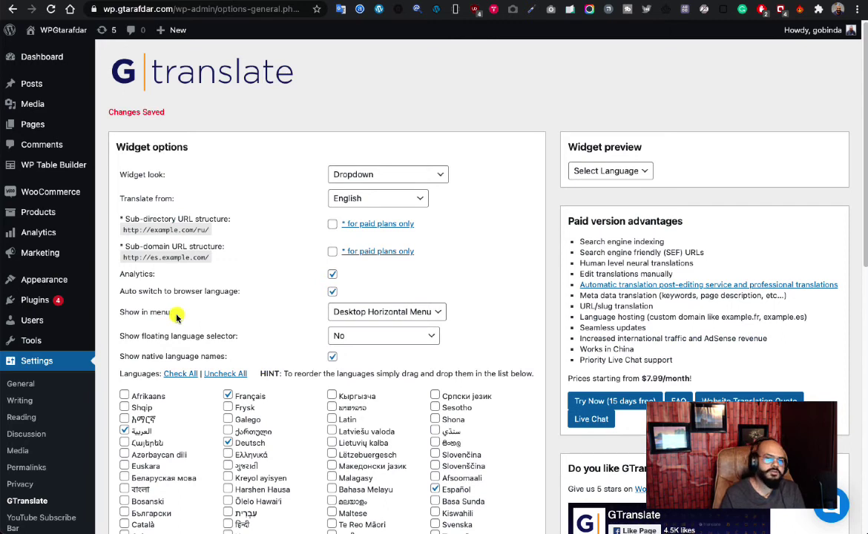
pyautogui.moveTo(74, 280)
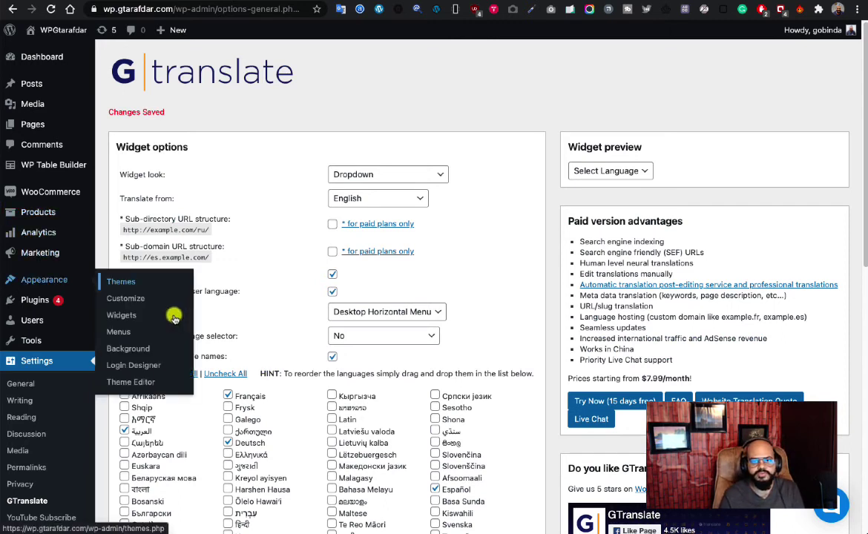
pyautogui.click(121, 308)
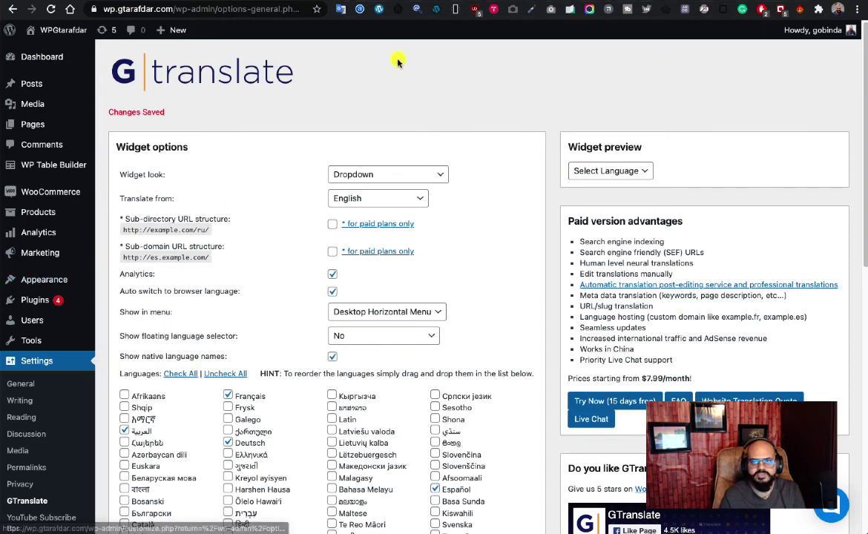
pyautogui.scroll(-2, 520, 297)
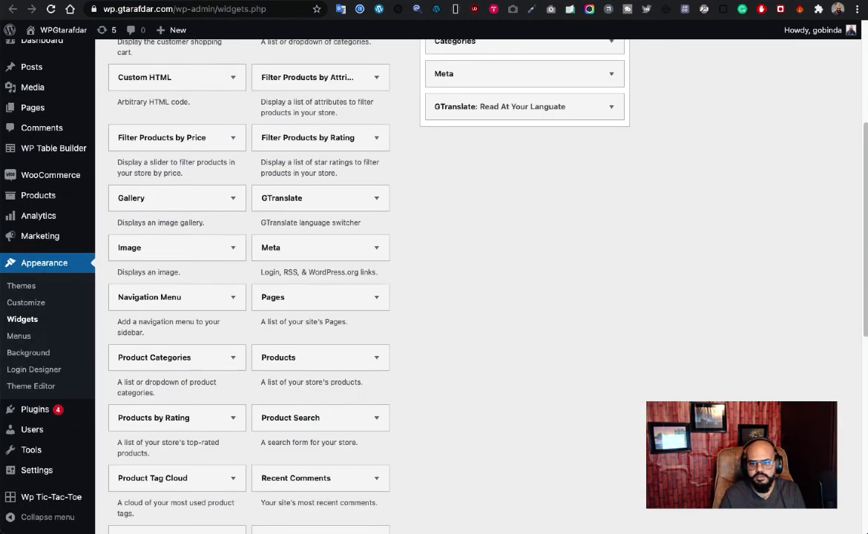
pyautogui.scroll(2, 519, 297)
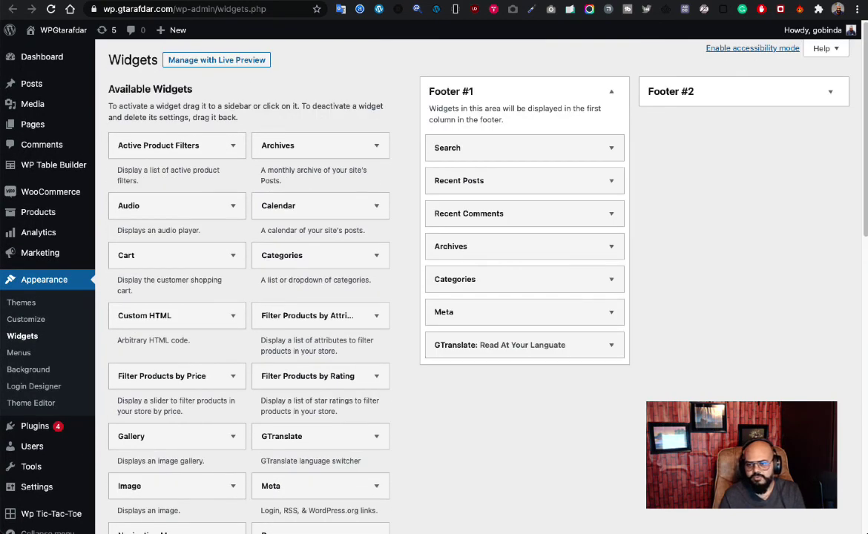
pyautogui.scroll(-5, 519, 345)
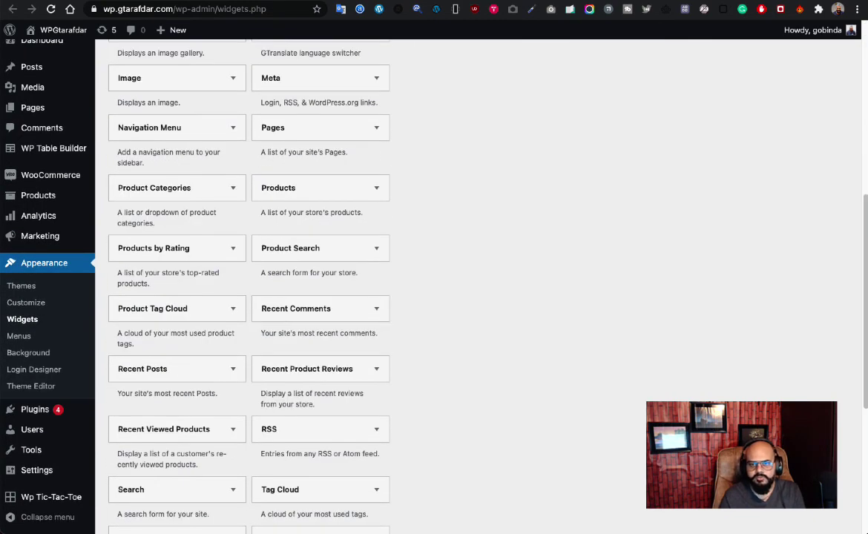
pyautogui.scroll(5, 519, 345)
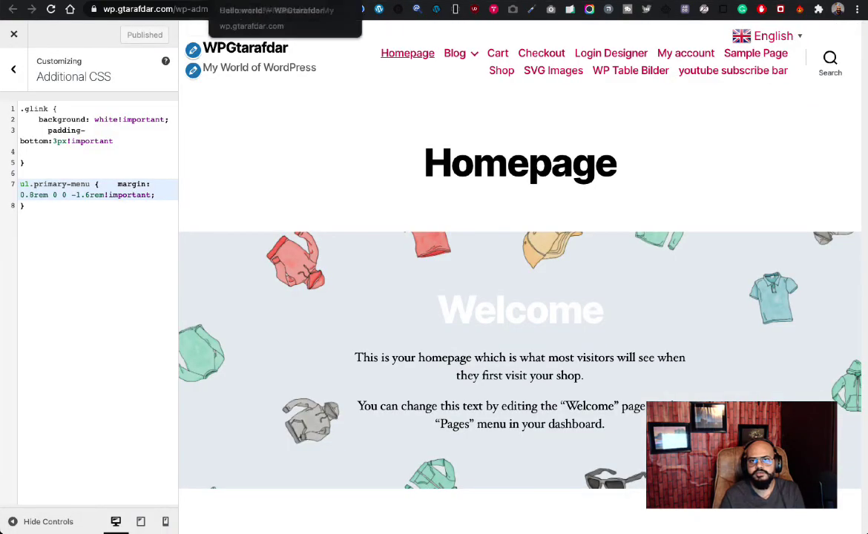
# - Reload the Hello world post and check the title and language dropdown of the footer's GTranslate widget
pyautogui.click(193, 2)
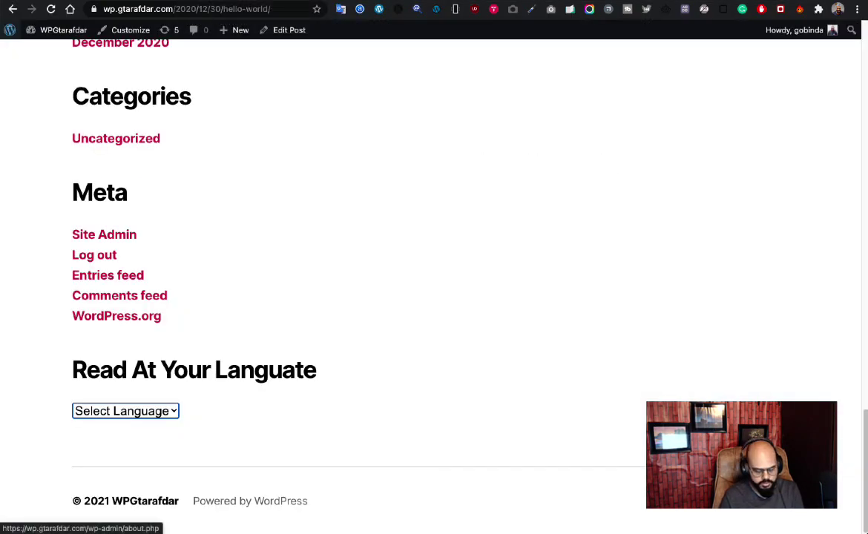
pyautogui.press('F5')
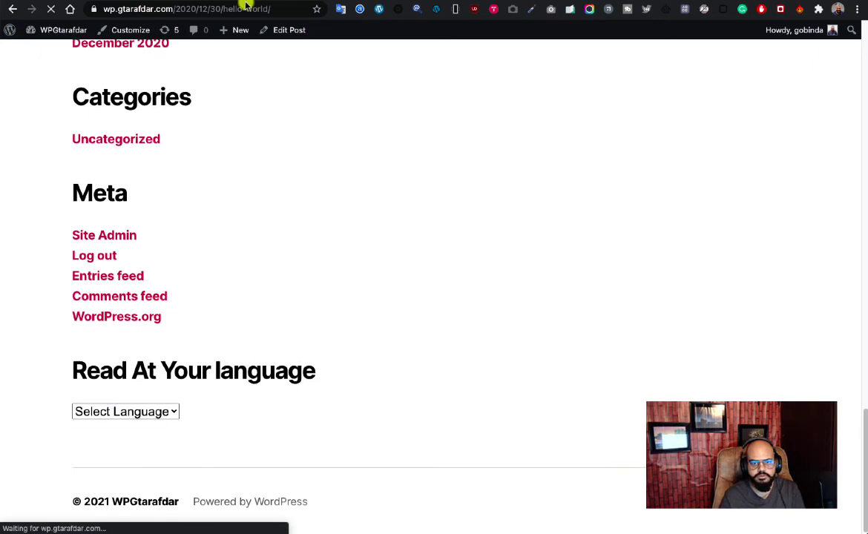
# - Open the language dropdown under Read At Your language in the post's footer and look through its language options
pyautogui.click(163, 410)
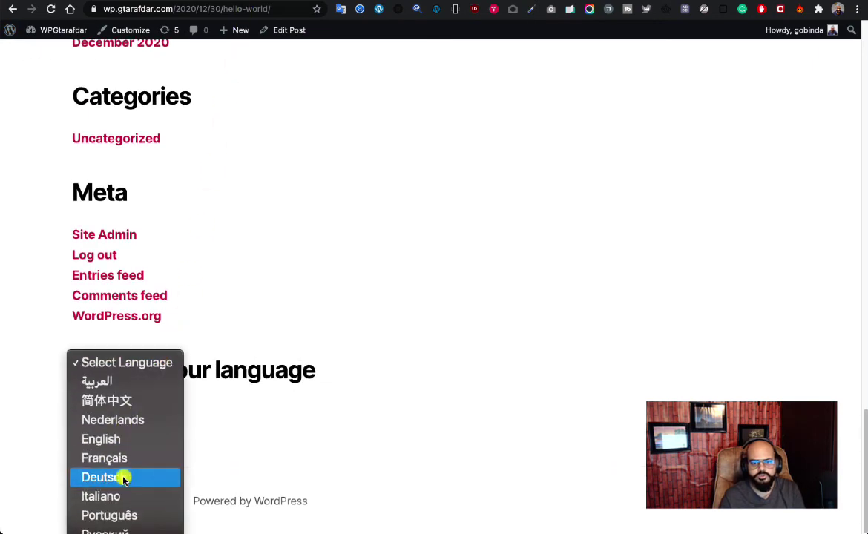
pyautogui.press('Down')
pyautogui.scroll(10, 397, 314)
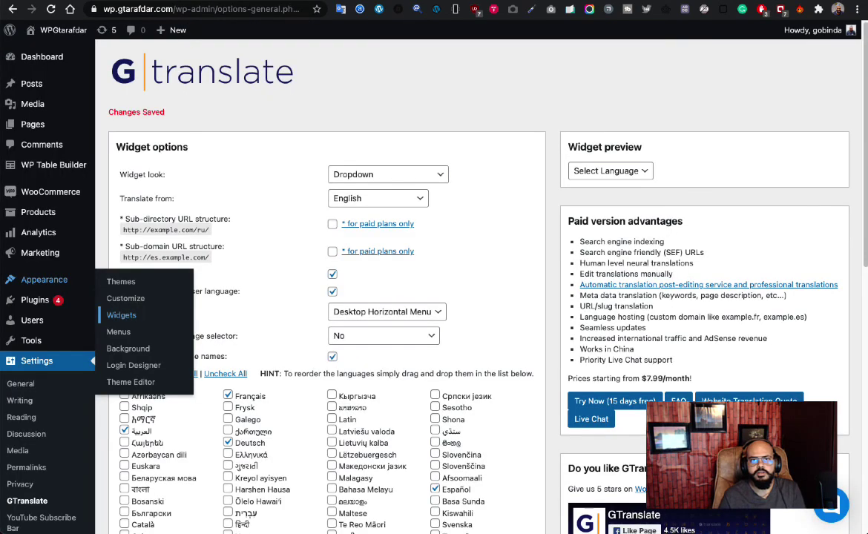
# - Review the GTranslate widget options and language list, and highlight the starting price under Paid version advantages
pyautogui.scroll(-1, 486, 231)
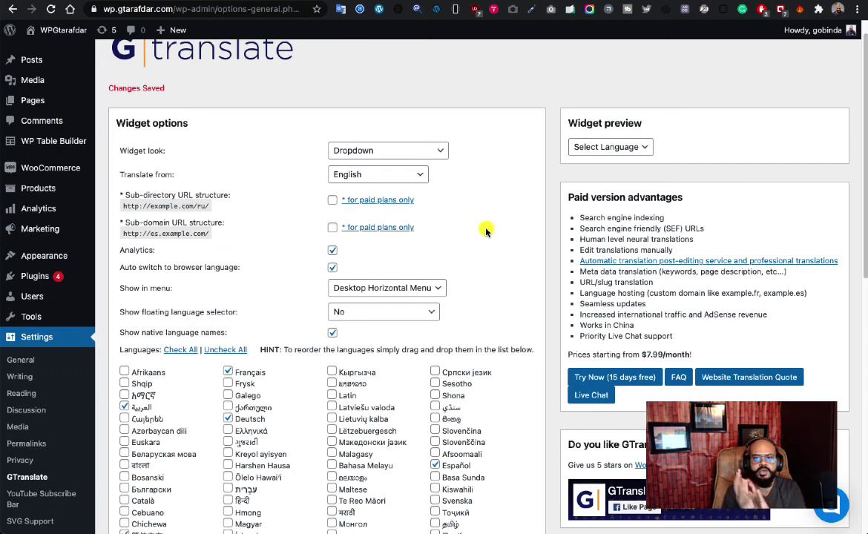
pyautogui.scroll(-4, 487, 231)
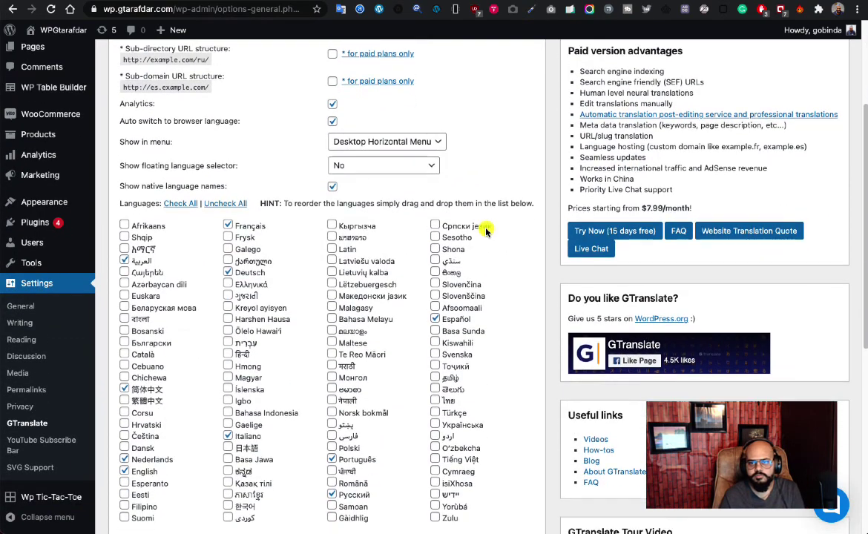
pyautogui.scroll(-1, 486, 232)
pyautogui.scroll(5, 486, 232)
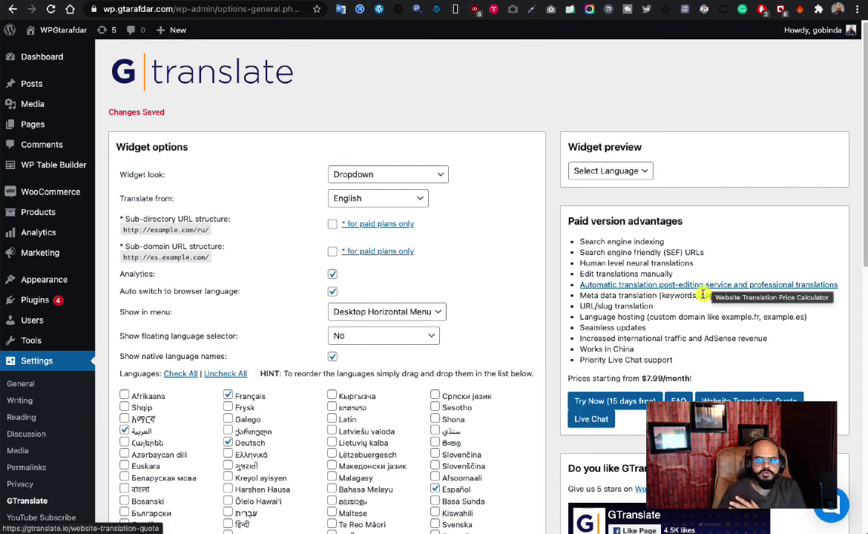
pyautogui.moveTo(643, 378); pyautogui.dragTo(713, 380)
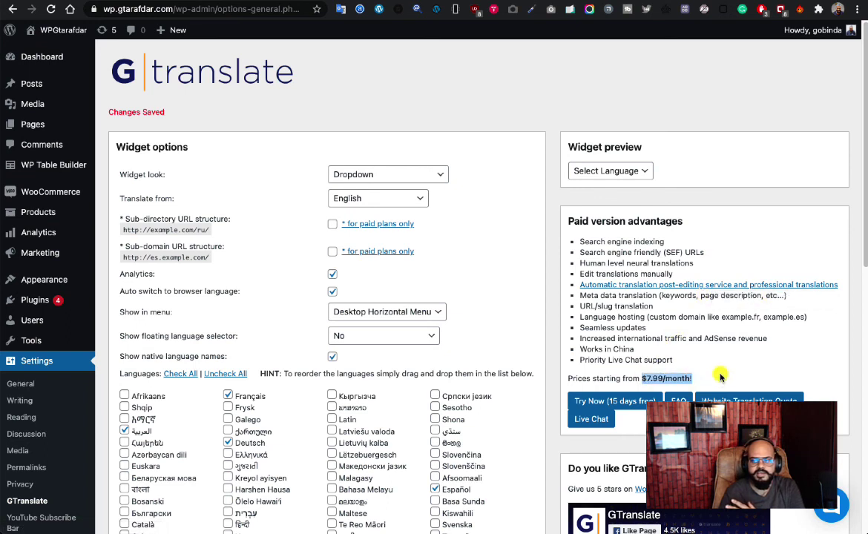
pyautogui.click(672, 369)
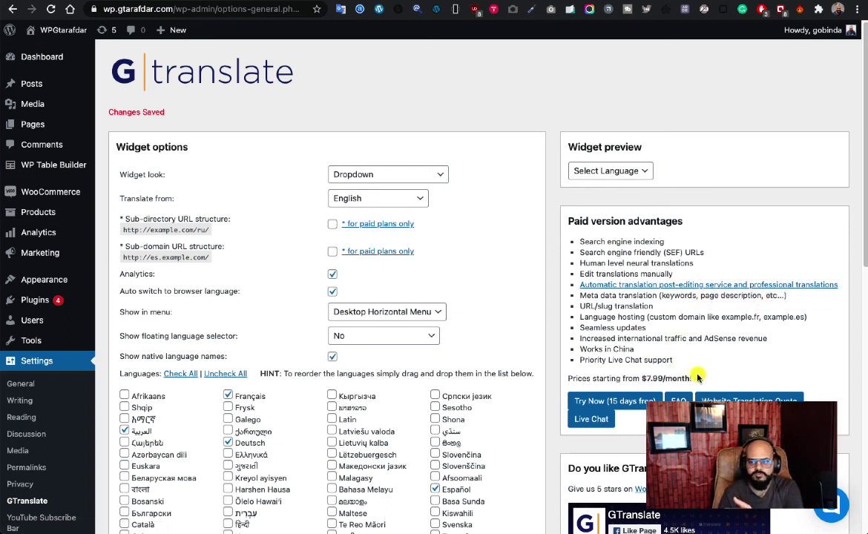